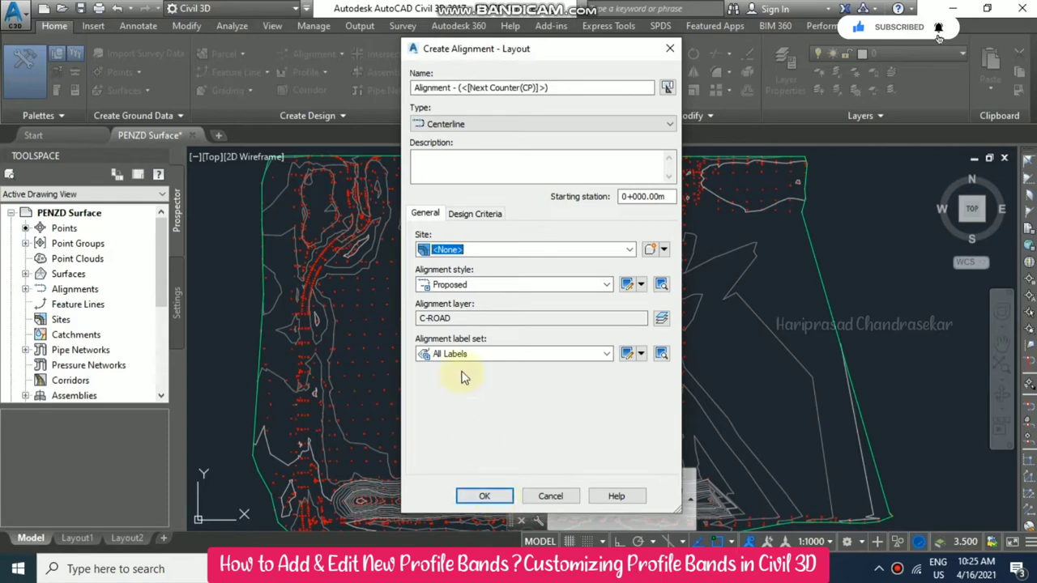
- Create a centerline alignment with the Proposed style and All Labels set, and choose Tangent-Tangent (With Curves) for its layout
left_click(486, 496)
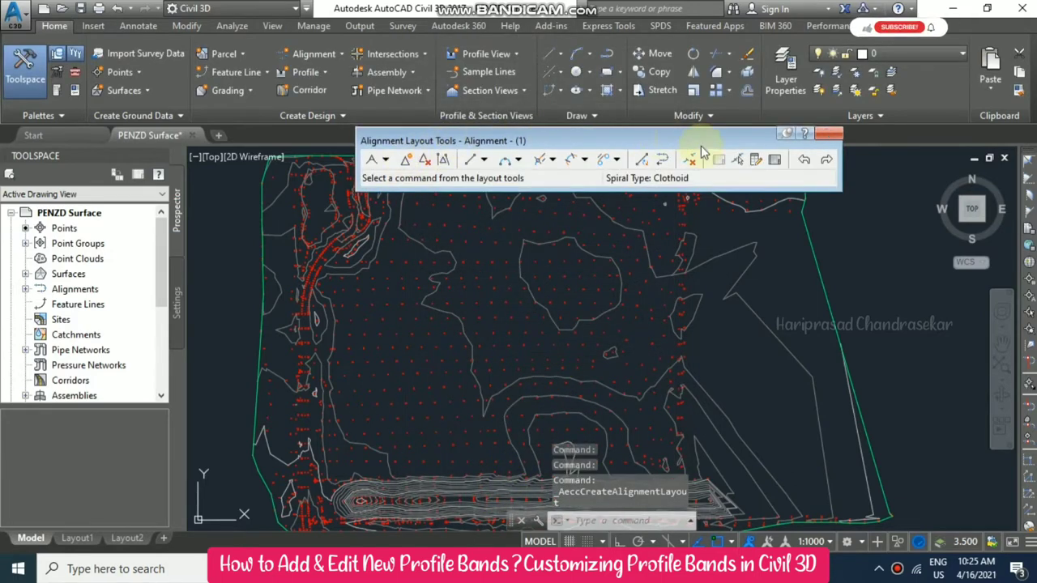
left_click(385, 160)
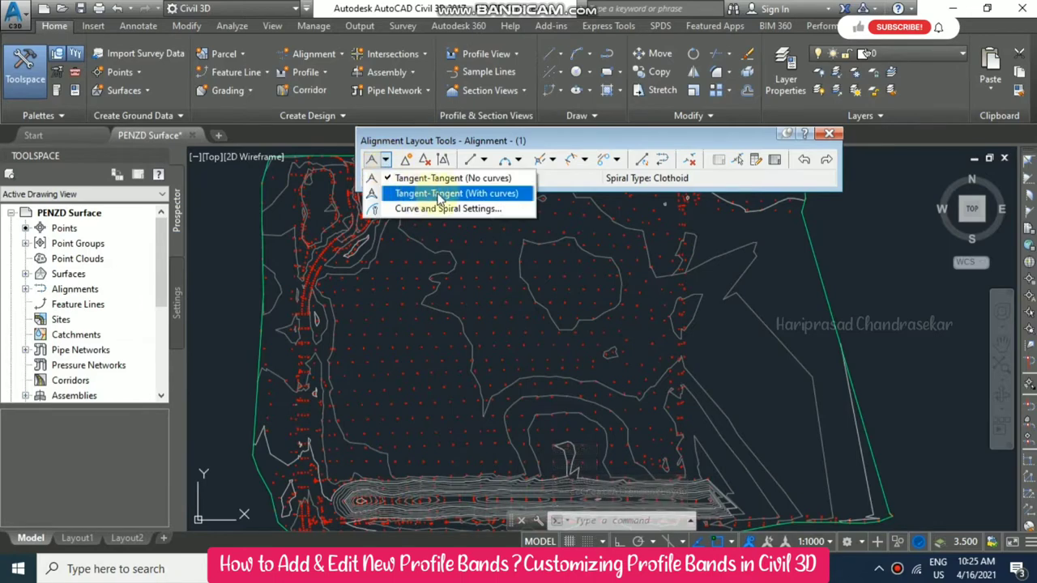
left_click(501, 195)
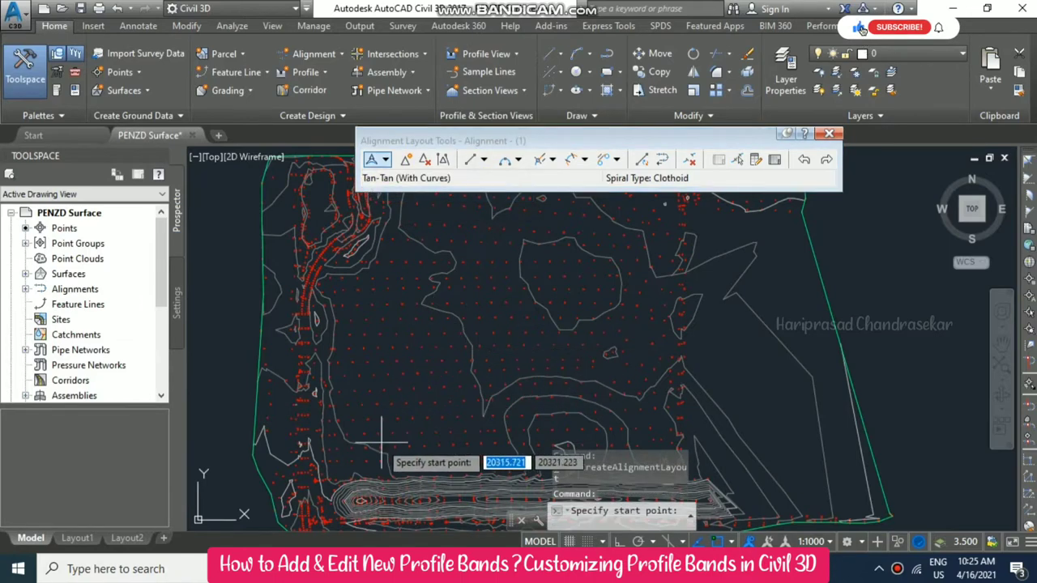
- Draw the alignment from the surface's lower-left area to its upper edge with three intermediate points, and close the layout tools
middle_click_drag(348, 464, 303, 427)
left_click(298, 424)
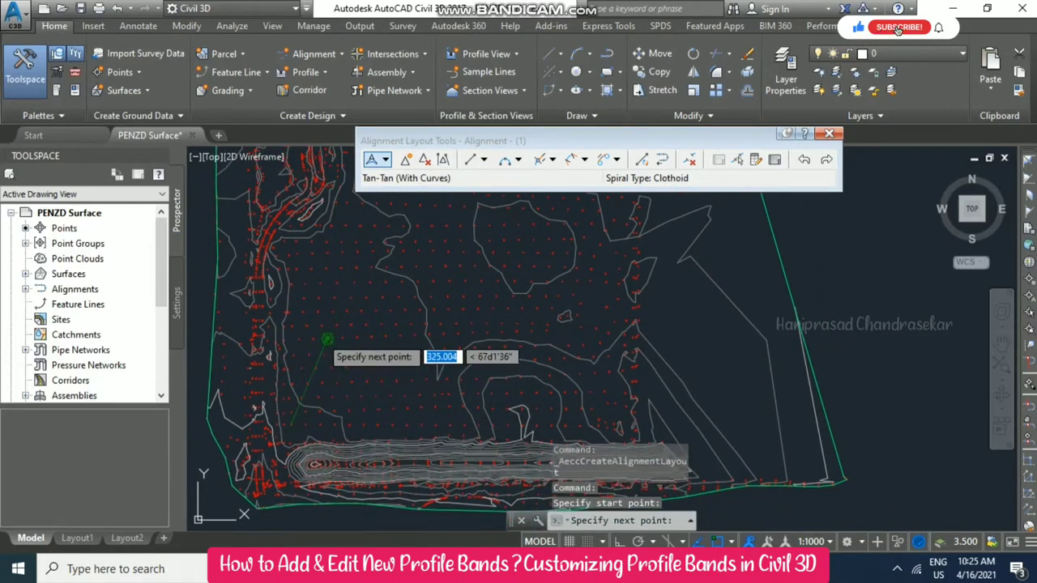
left_click(324, 340)
left_click(399, 280)
left_click(415, 346)
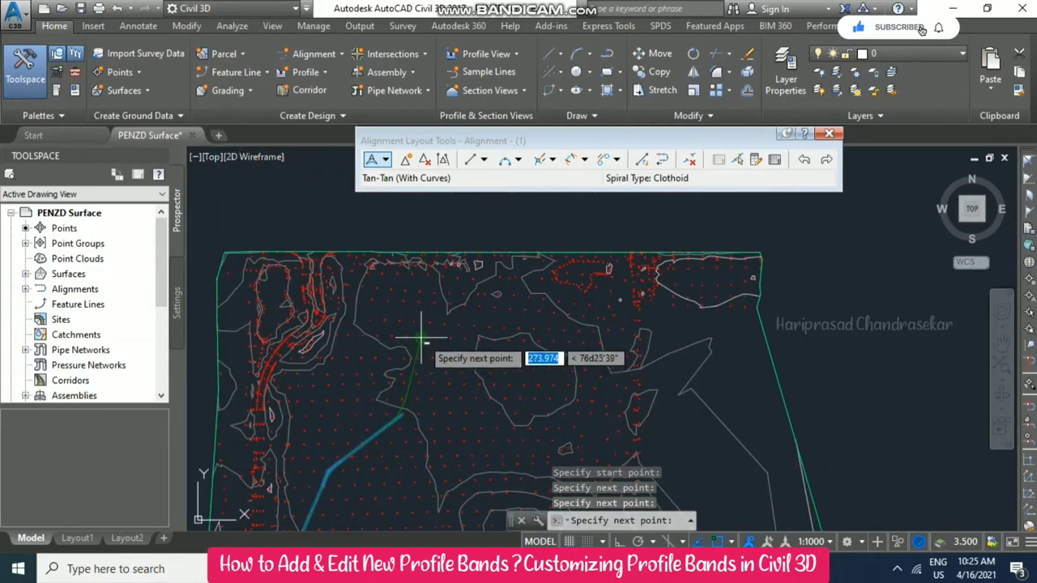
scroll(502, 271, "up", 5)
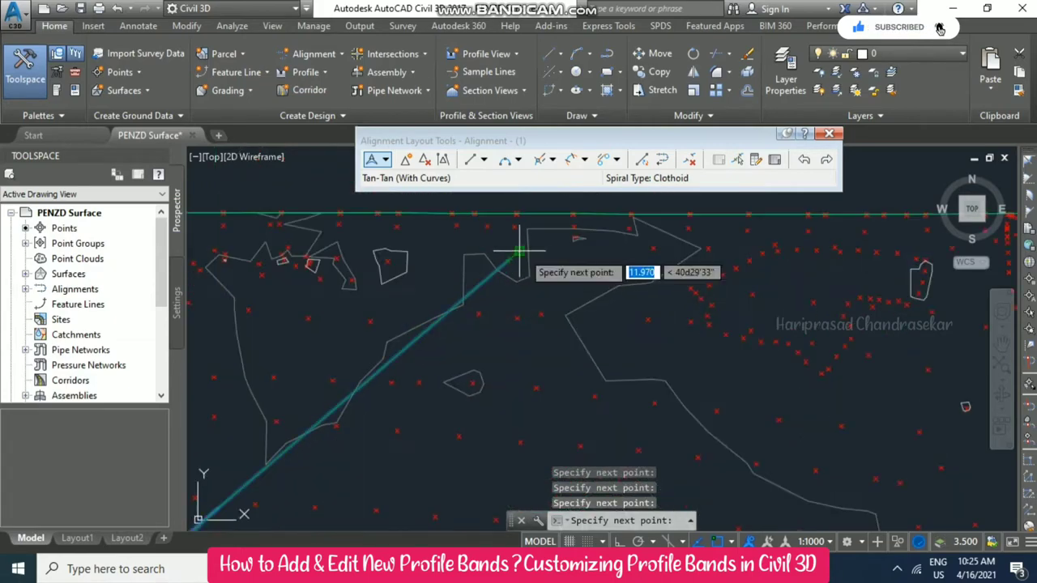
left_click(523, 250)
key("Return")
scroll(555, 263, "down", 3)
scroll(555, 263, "down", 3)
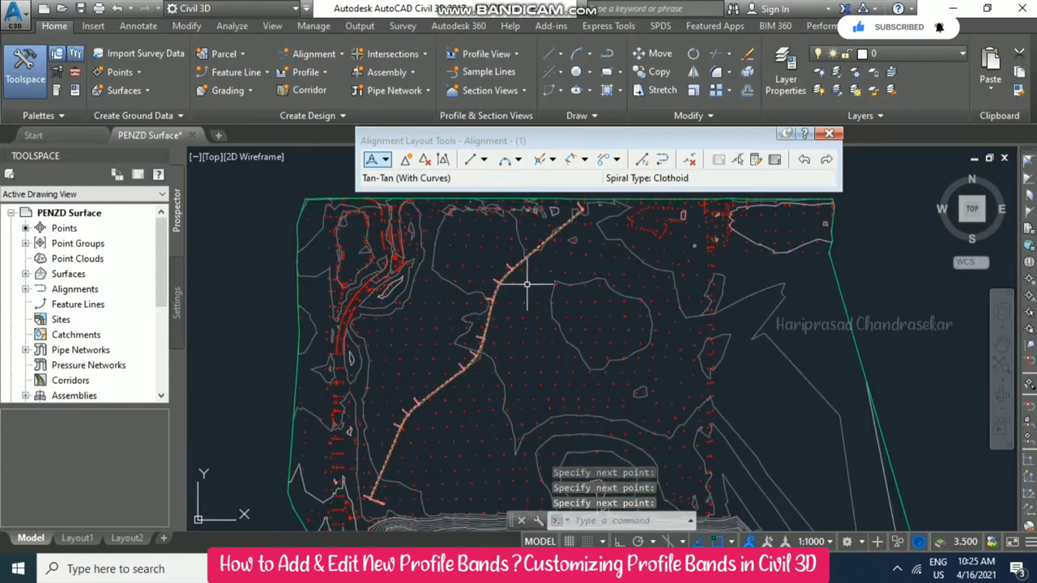
scroll(493, 301, "up", 2)
left_click(829, 133)
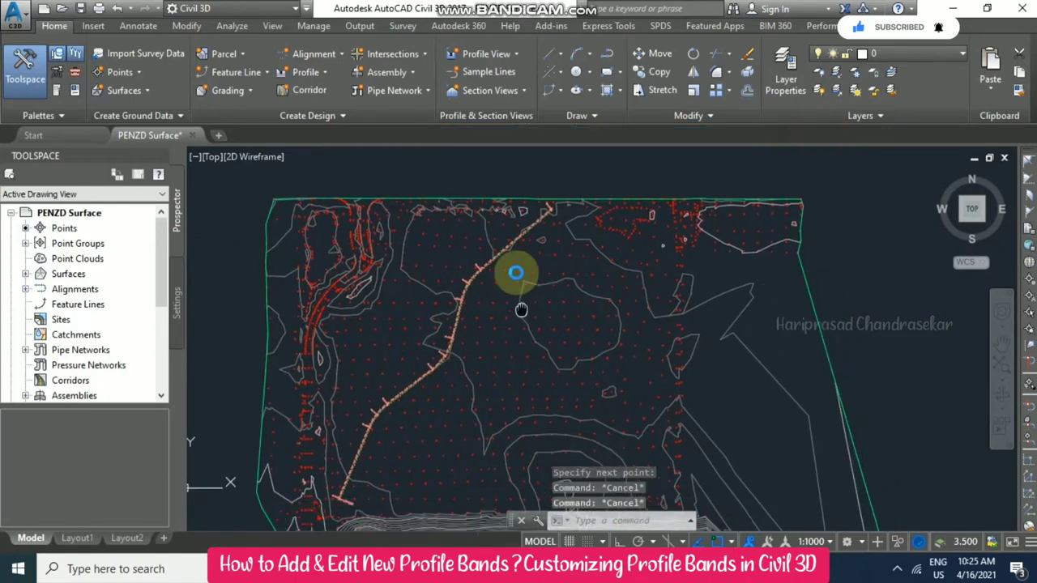
mouse_move(518, 273)
middle_mouse_down()
mouse_move(493, 280)
mouse_move(519, 277)
middle_mouse_up()
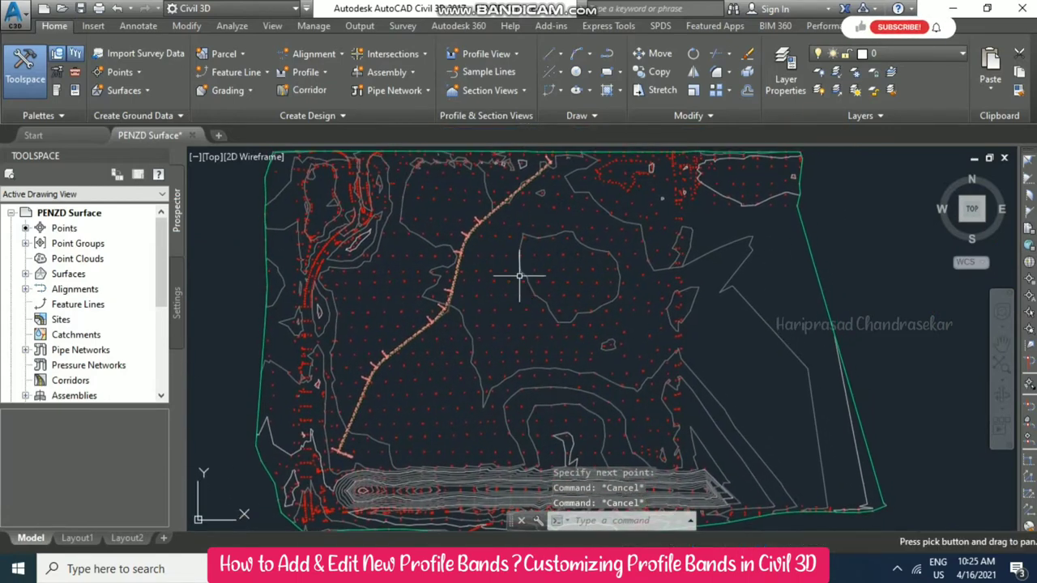
- Add a profile sampled from Surface1 along the full length of Alignment - (1)
left_click(317, 74)
left_click(377, 97)
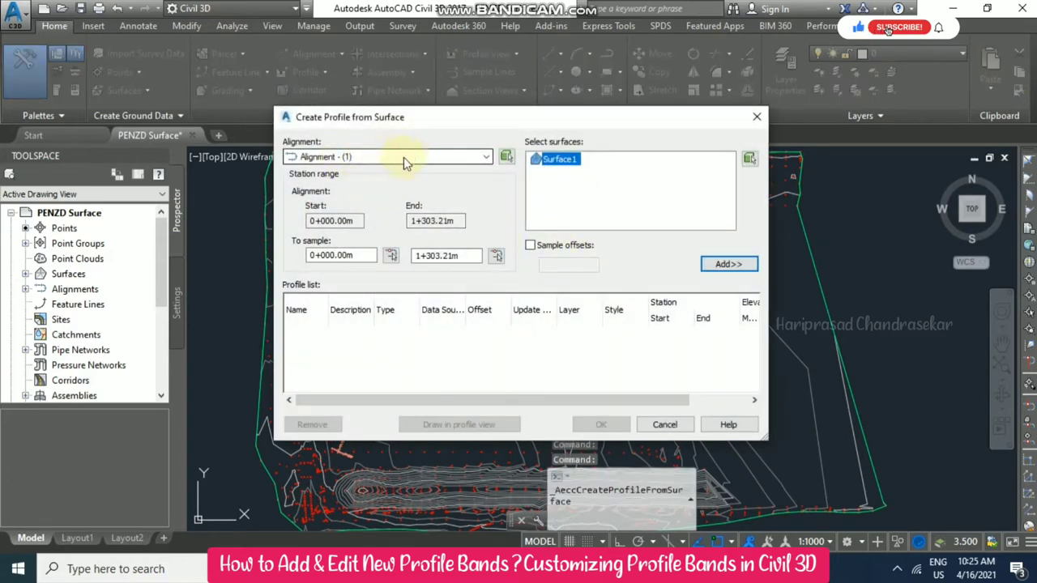
left_click(726, 264)
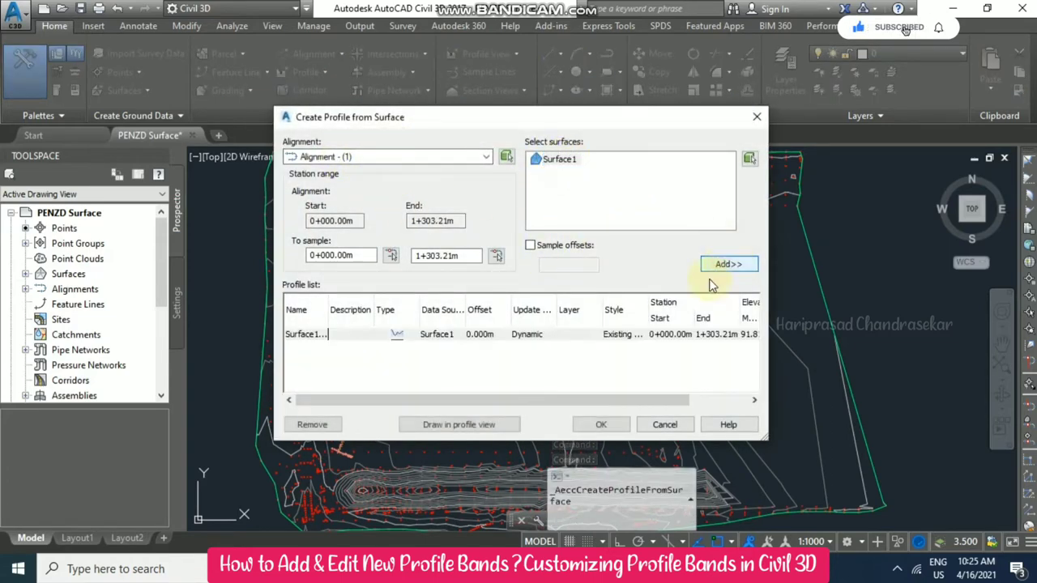
- Create a profile view of the alignment with the Profile View style, placing it in the empty area beside the surface
left_click(453, 424)
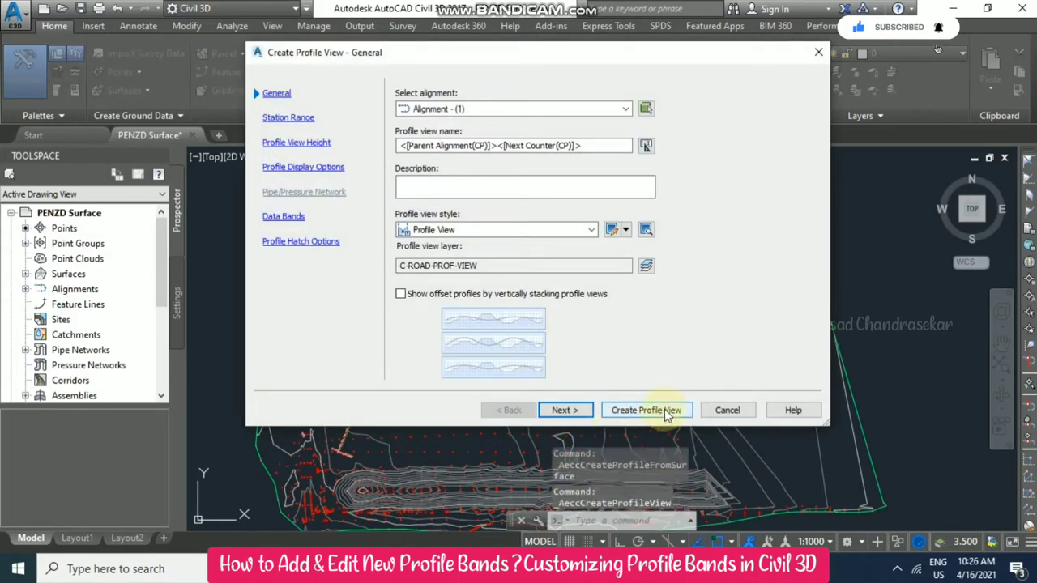
left_click(647, 410)
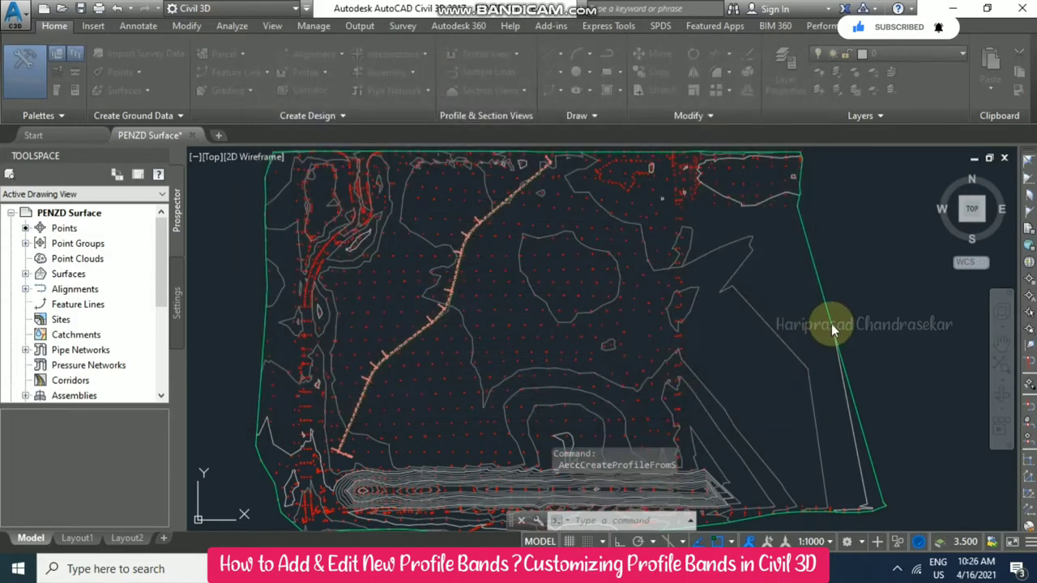
scroll(689, 310, "down", 3)
left_click(689, 310)
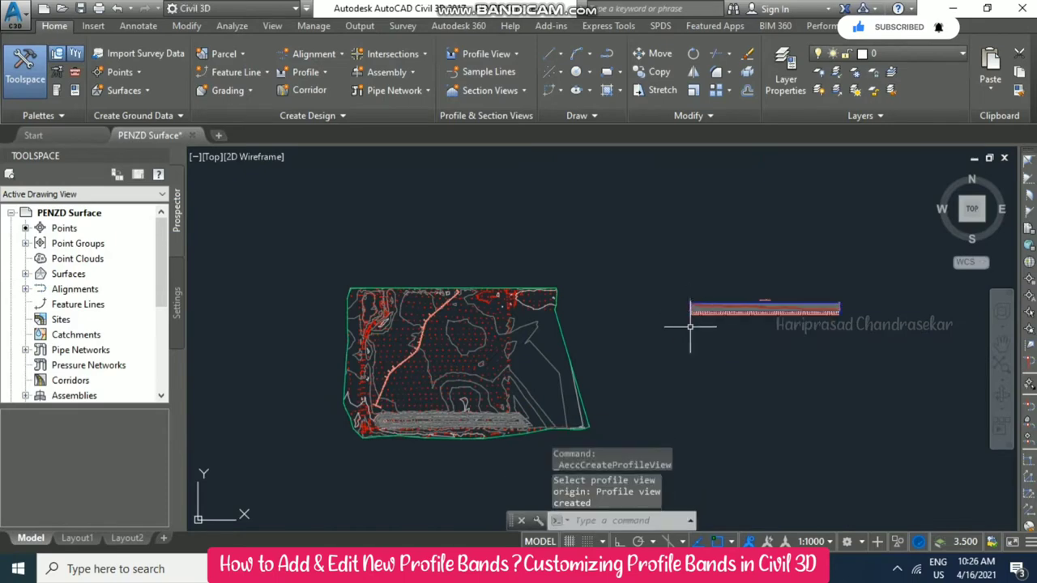
- Create a new layout profile in the profile view with the Design Profile style and Complete Label Set
scroll(778, 295, "up", 6)
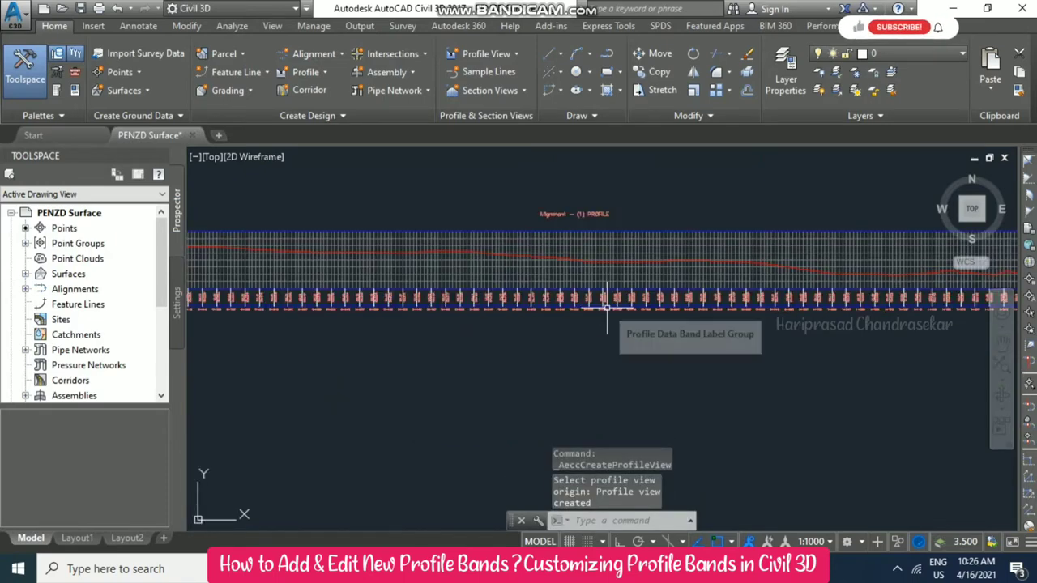
scroll(607, 308, "down", 2)
scroll(440, 273, "up", 2)
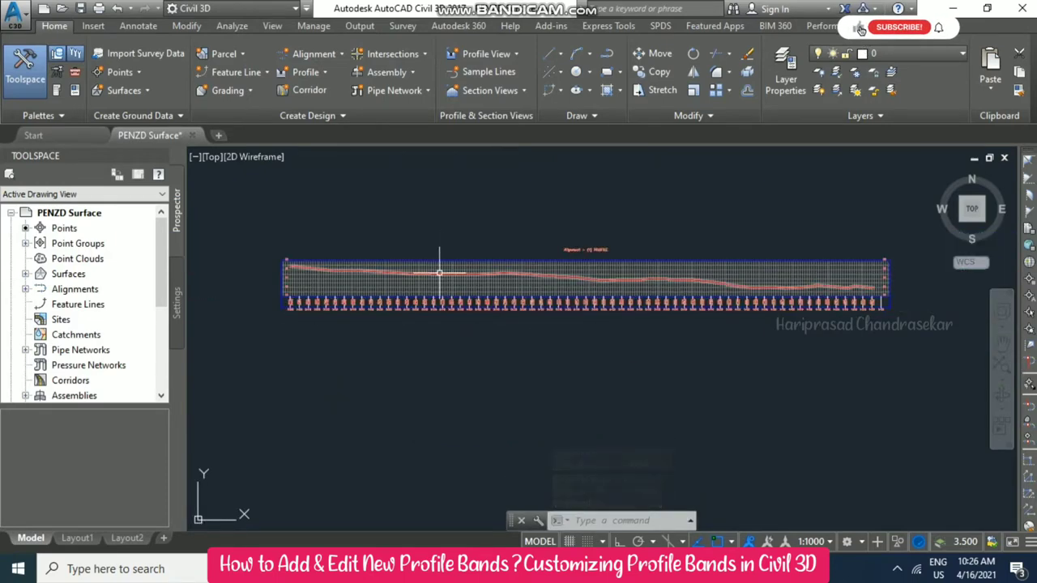
scroll(417, 278, "down", 2)
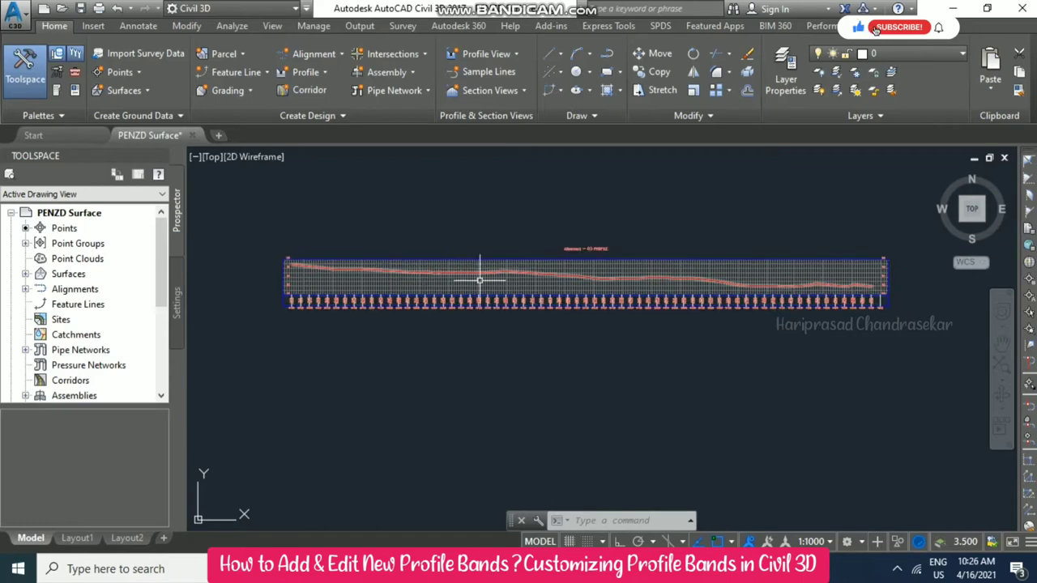
left_click(323, 74)
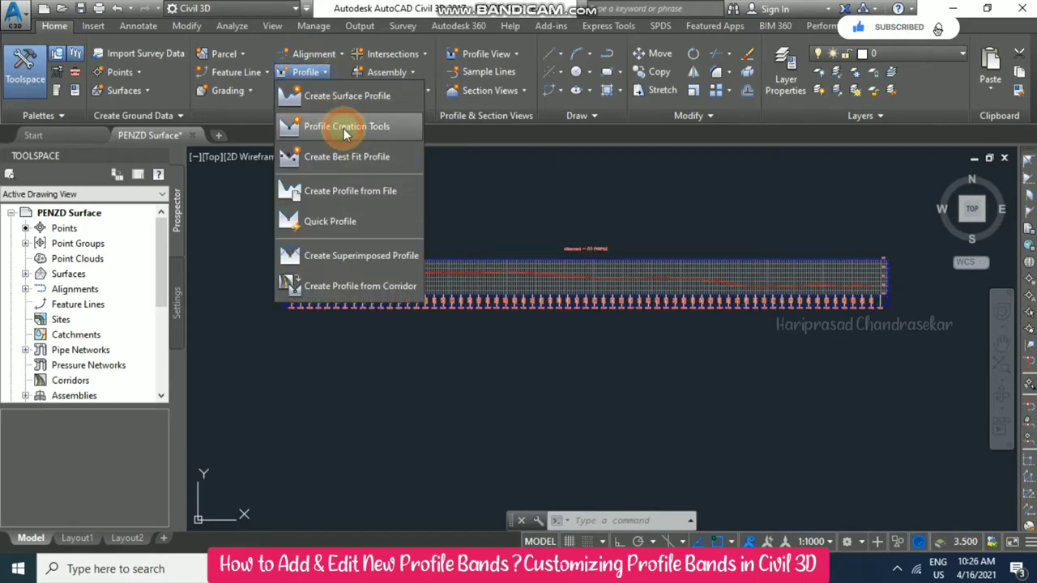
left_click(345, 128)
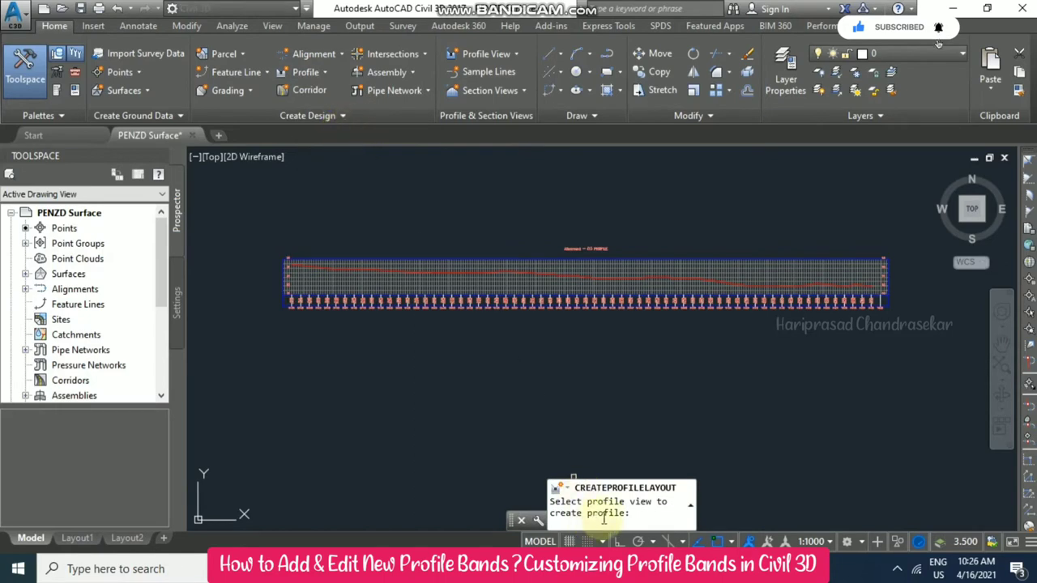
scroll(361, 268, "up", 3)
left_click(389, 271)
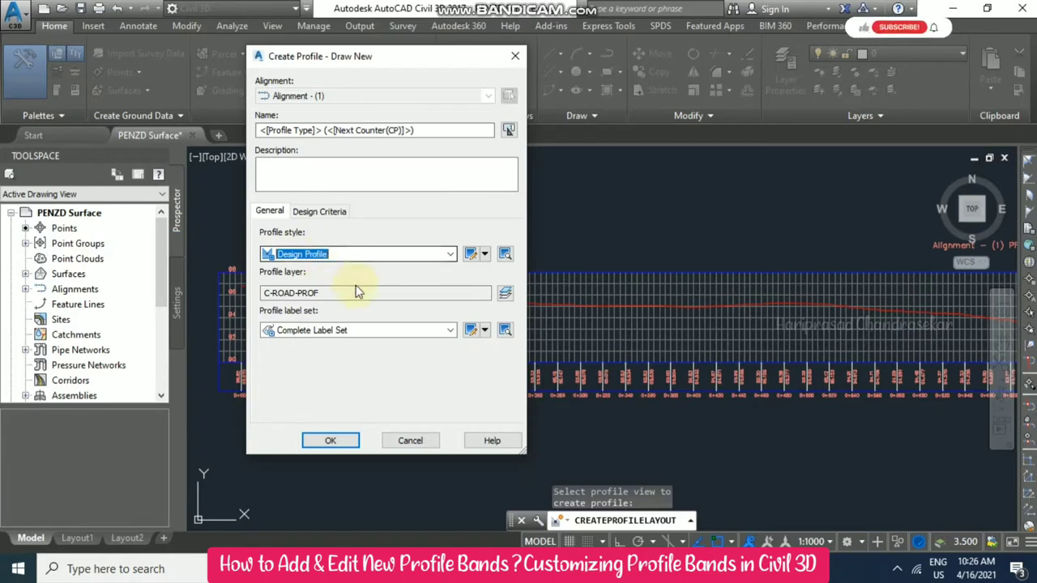
left_click(346, 442)
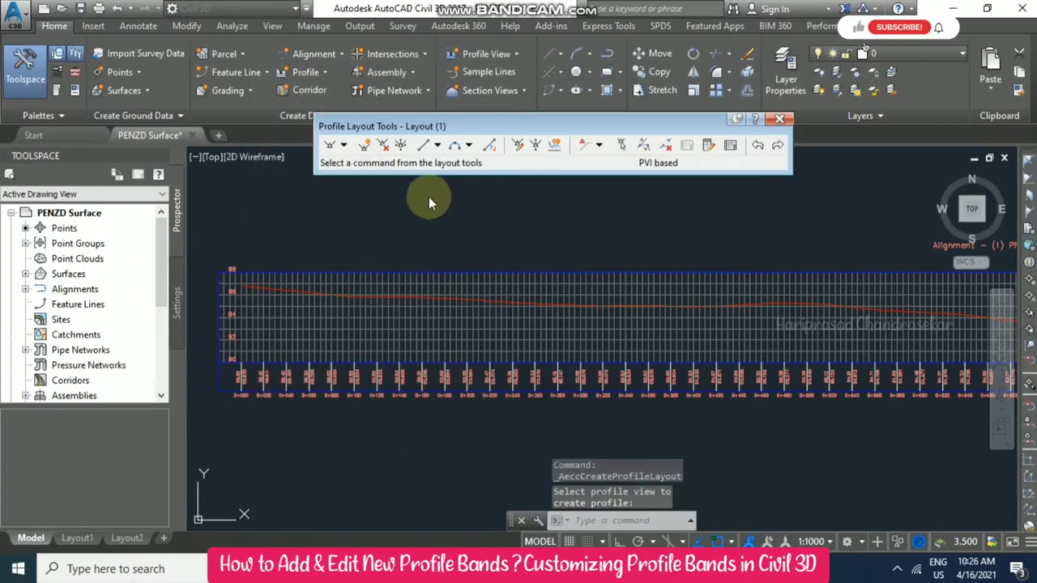
- Draw the design profile as tangents with curves along the ground line, from station 0+000 to its far end with three intermediate PVIs
left_click(344, 145)
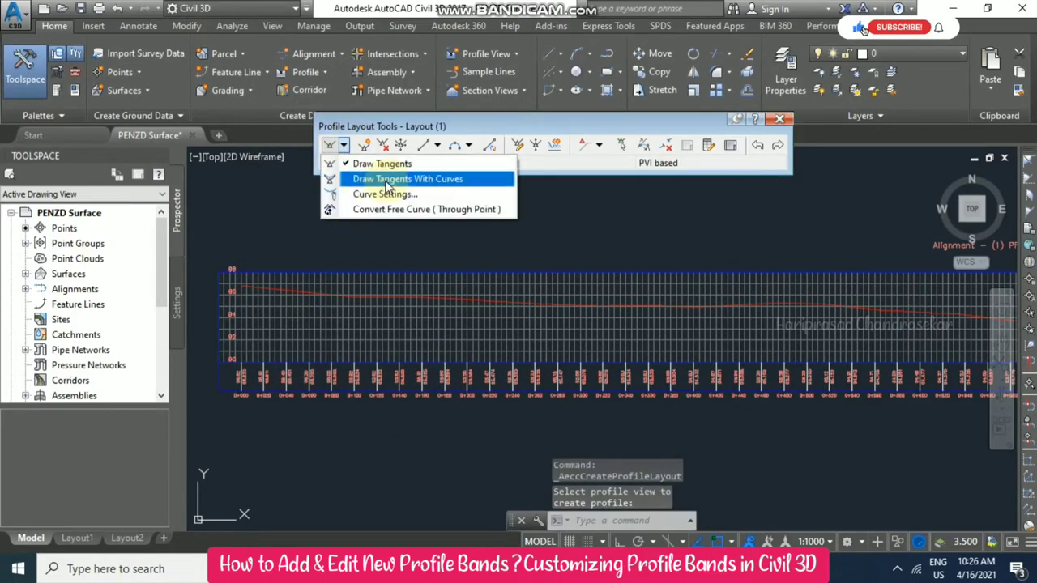
left_click(387, 179)
scroll(235, 279, "up", 4)
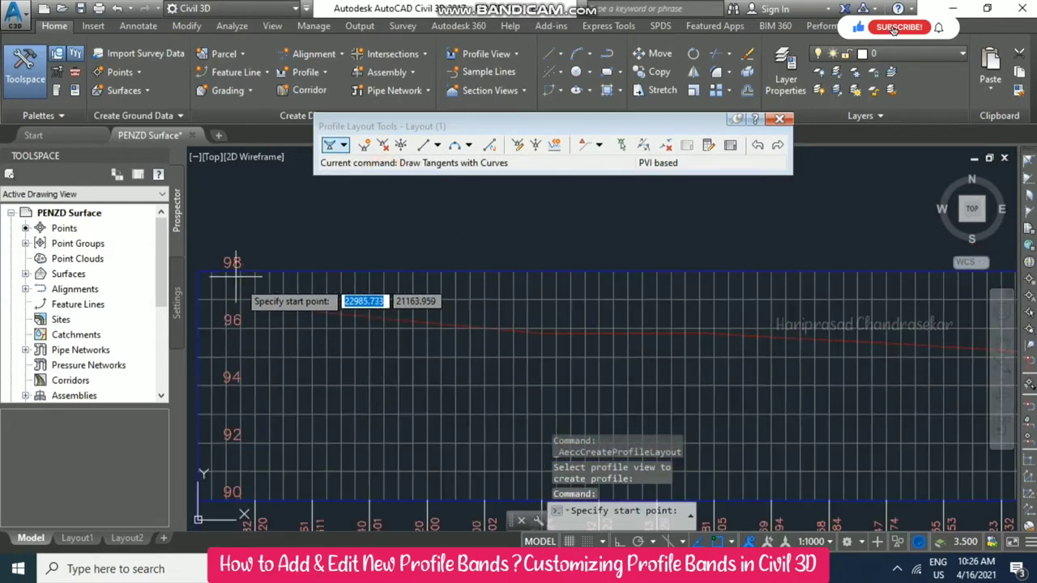
left_click(253, 313)
scroll(253, 313, "down", 3)
scroll(574, 294, "up", 5)
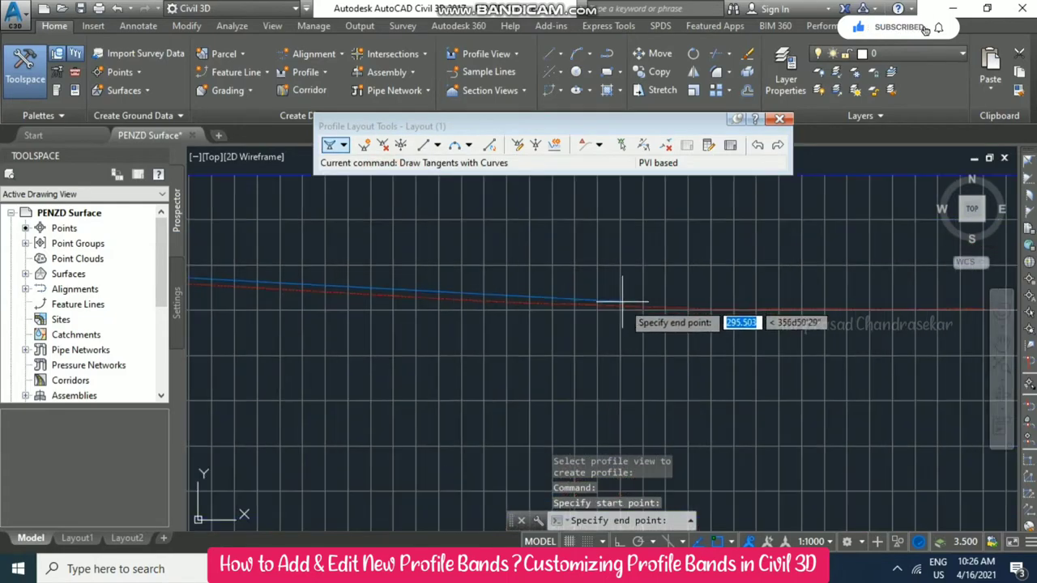
scroll(583, 327, "down", 3)
left_click(583, 331)
scroll(648, 332, "up", 2)
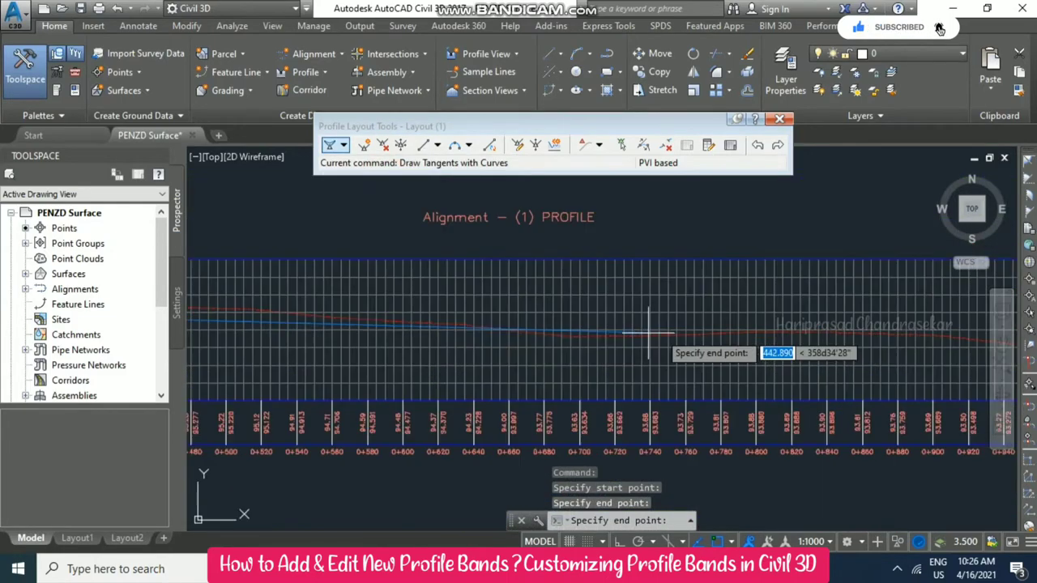
left_click(579, 353)
scroll(782, 355, "up", 4)
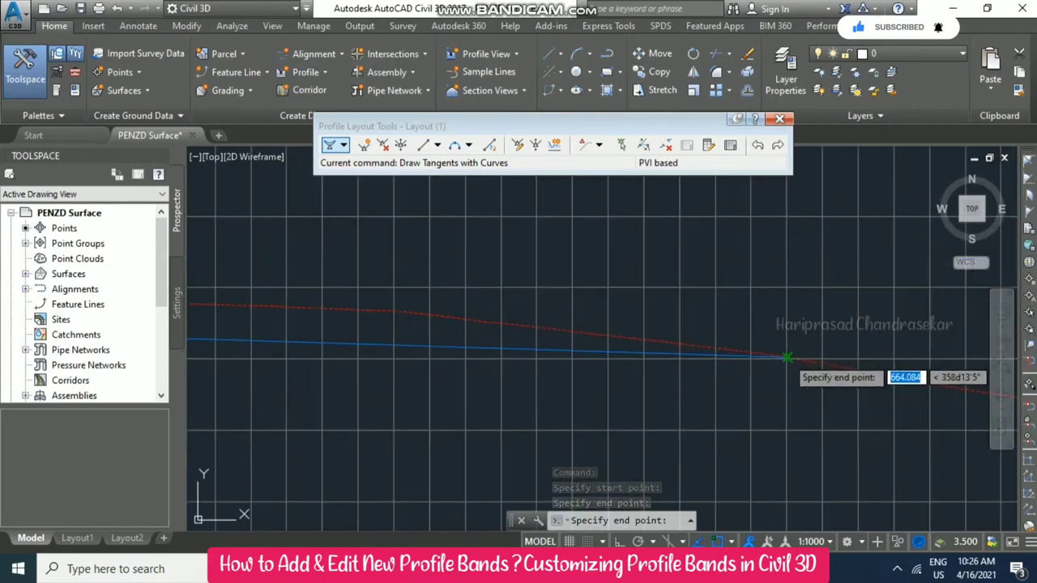
scroll(785, 357, "down", 3)
left_click(416, 354)
scroll(620, 363, "up", 3)
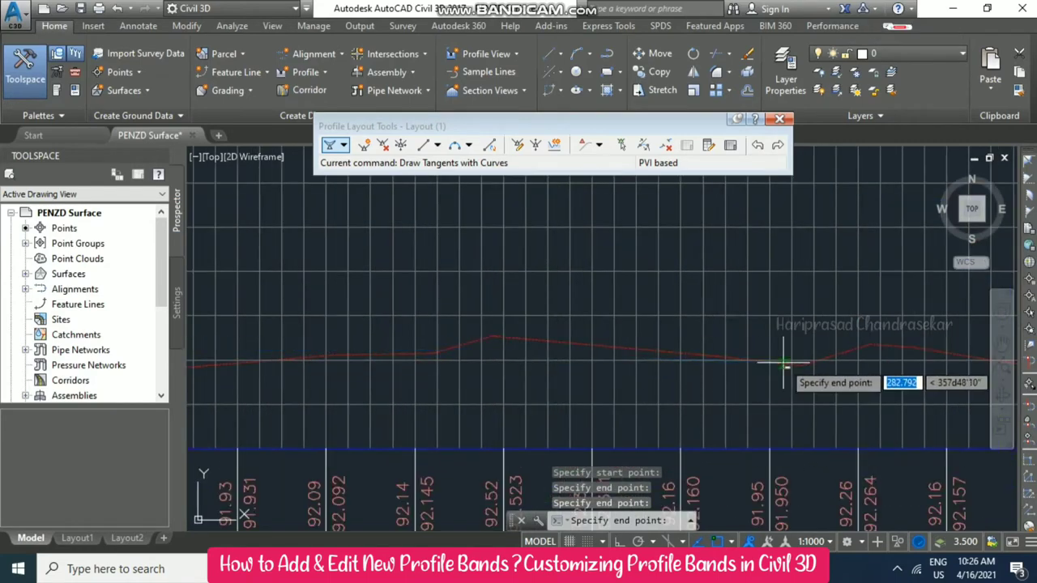
left_click(861, 375)
scroll(680, 361, "up", 4)
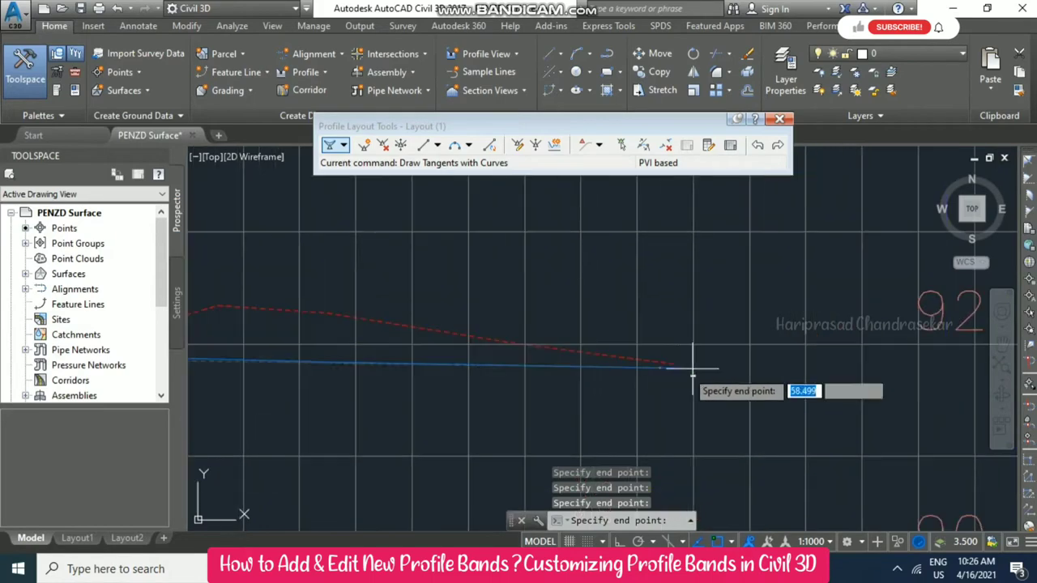
scroll(676, 362, "down", 4)
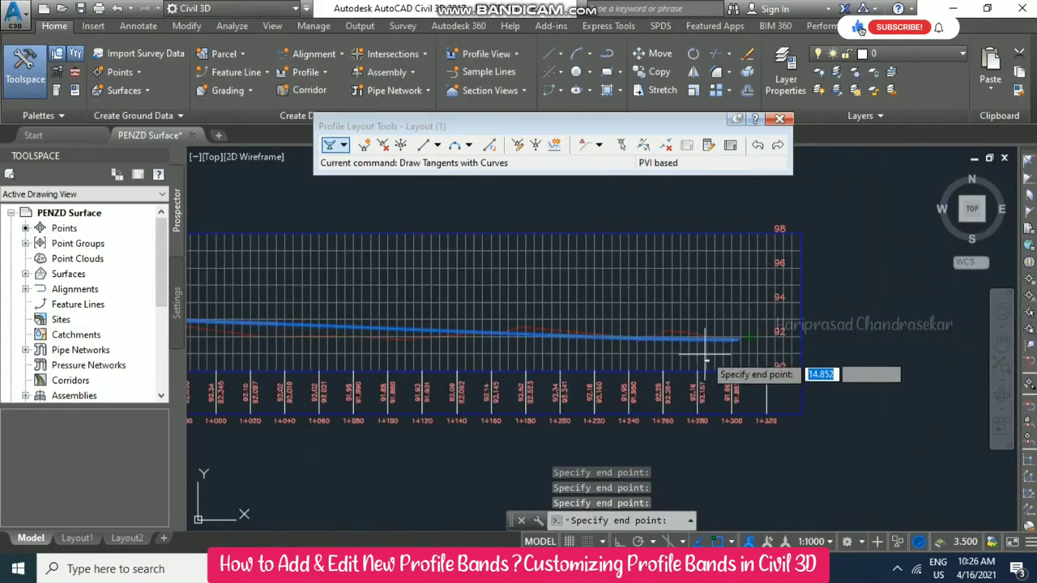
key("Return")
- Examine the design profile's curve labels and the elevation and station bands under the profile view, and close the layout tools
scroll(704, 357, "up", 5)
scroll(705, 348, "down", 7)
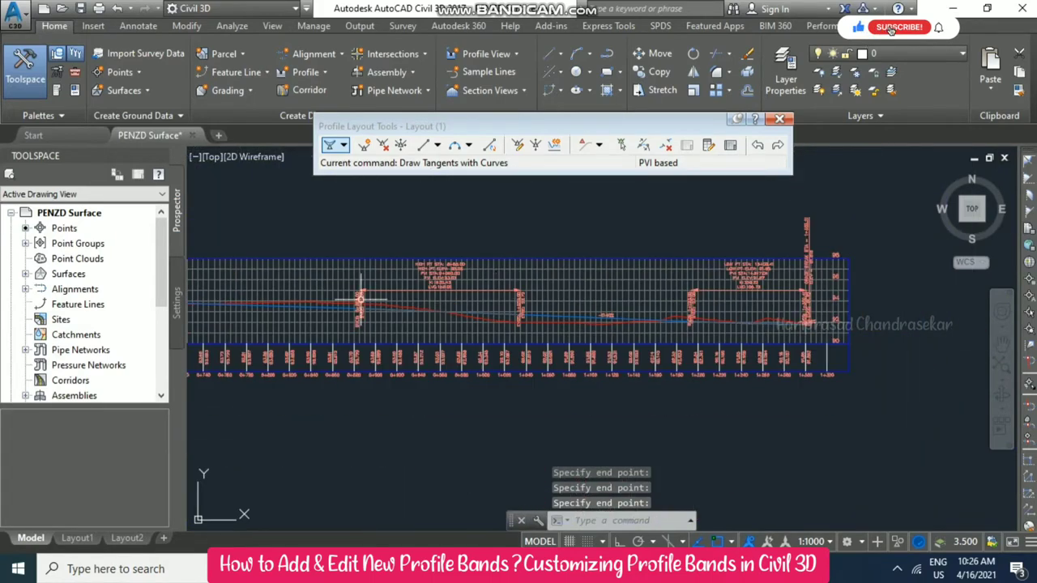
scroll(359, 300, "up", 2)
scroll(238, 313, "up", 3)
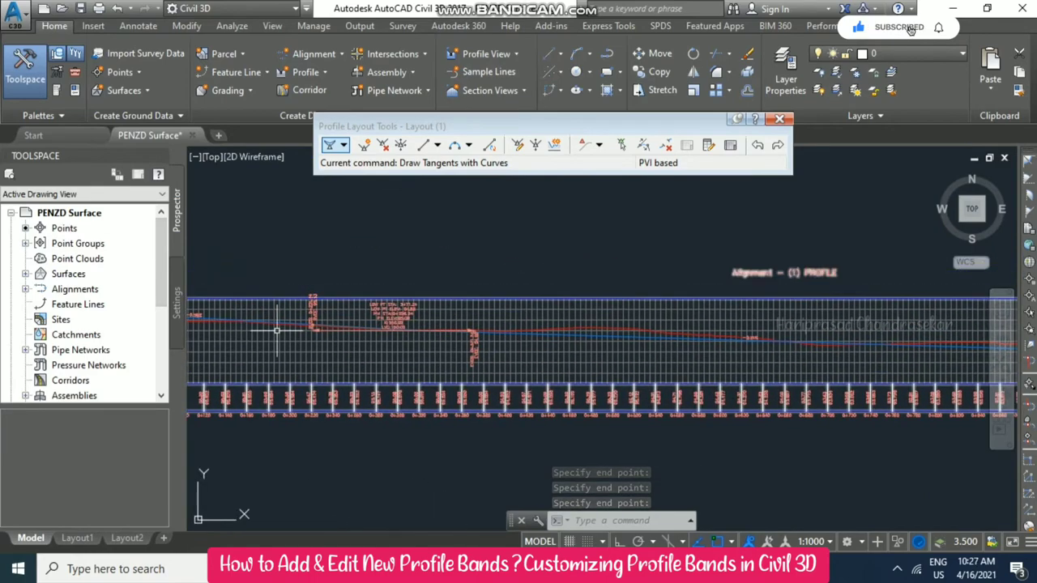
scroll(416, 297, "up", 4)
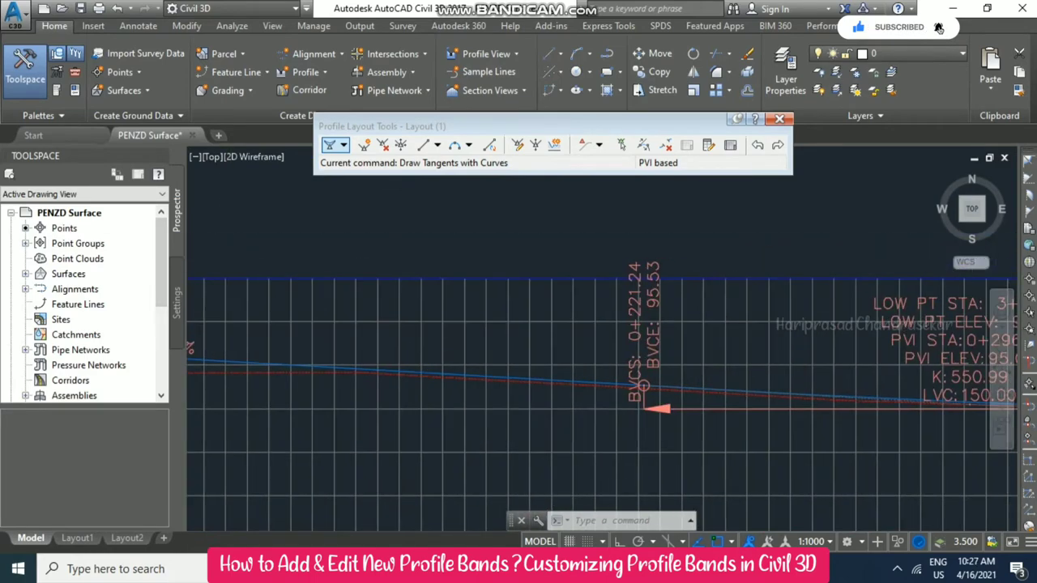
scroll(685, 255, "down", 5)
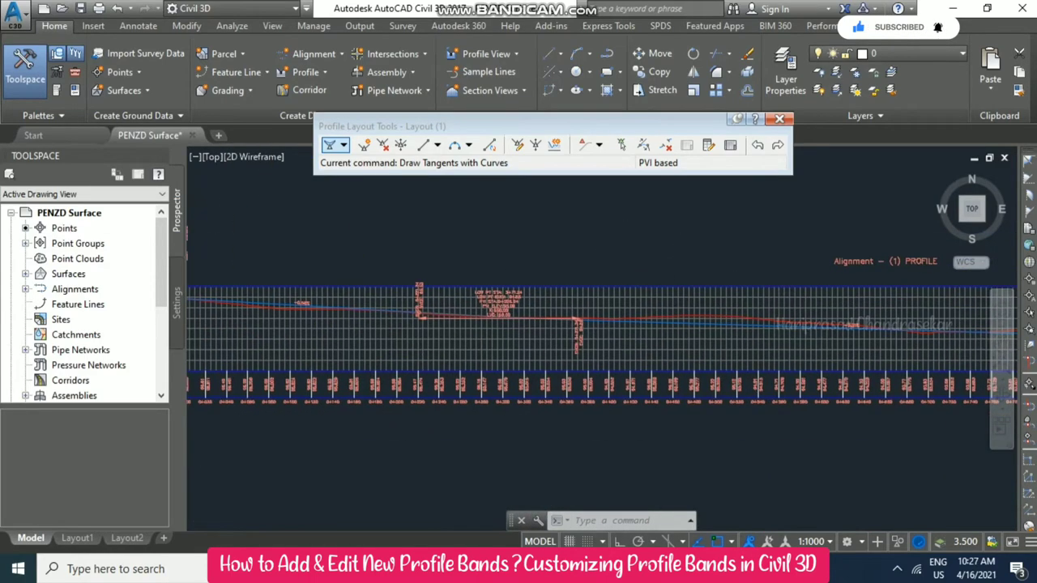
scroll(447, 324, "up", 4)
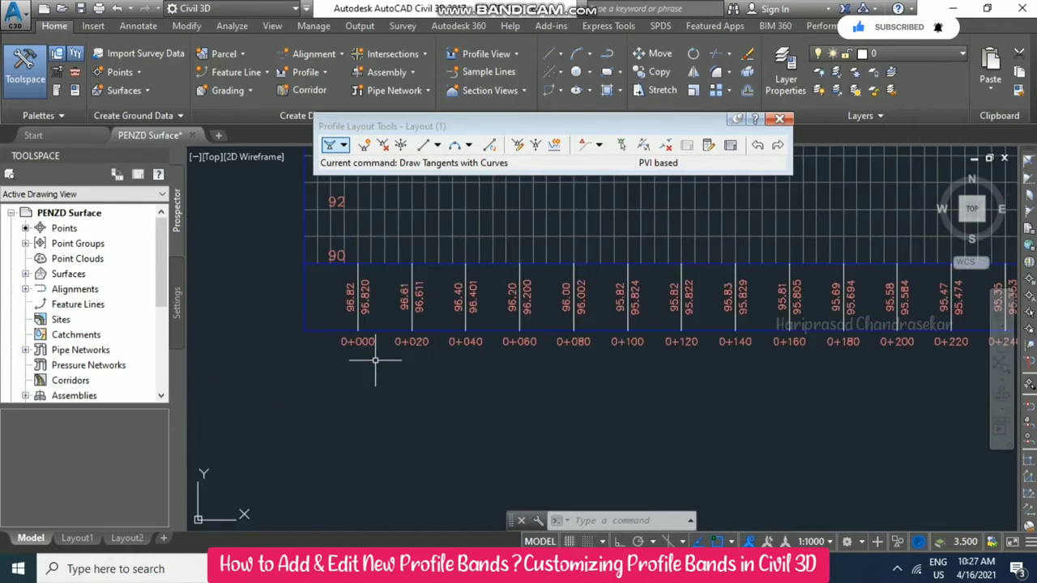
scroll(375, 359, "down", 3)
scroll(375, 359, "up", 2)
left_click(779, 118)
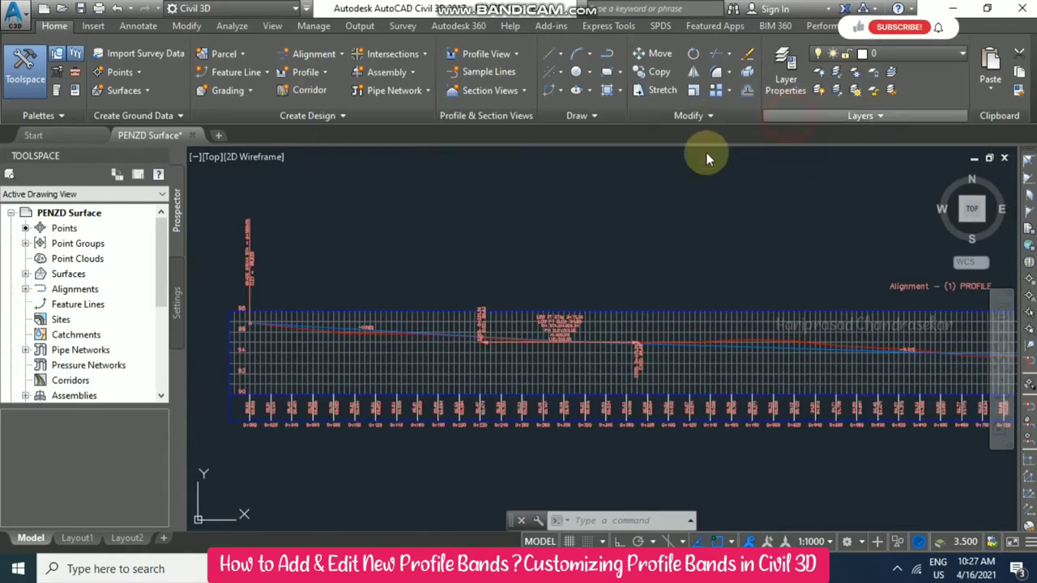
- Open the properties of the profile view and delete the existing elevation band from its list of bands
left_click(451, 415)
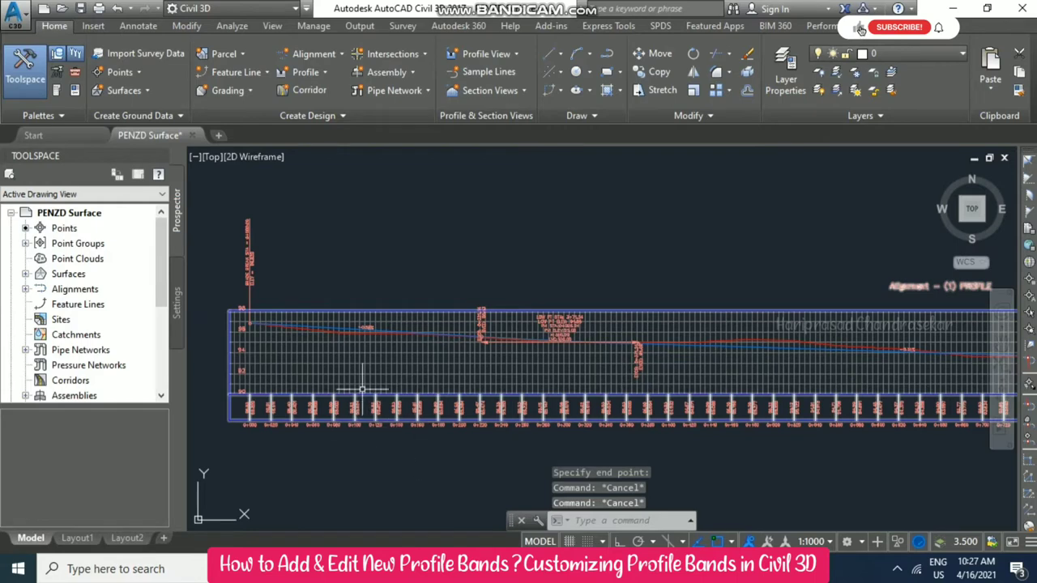
left_click(455, 356)
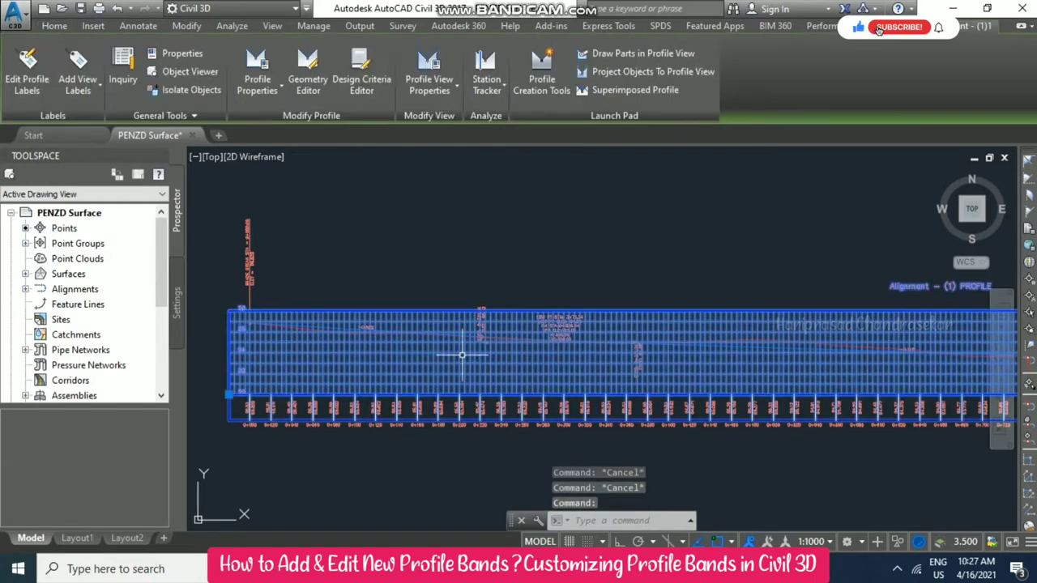
left_click(456, 84)
left_click(478, 113)
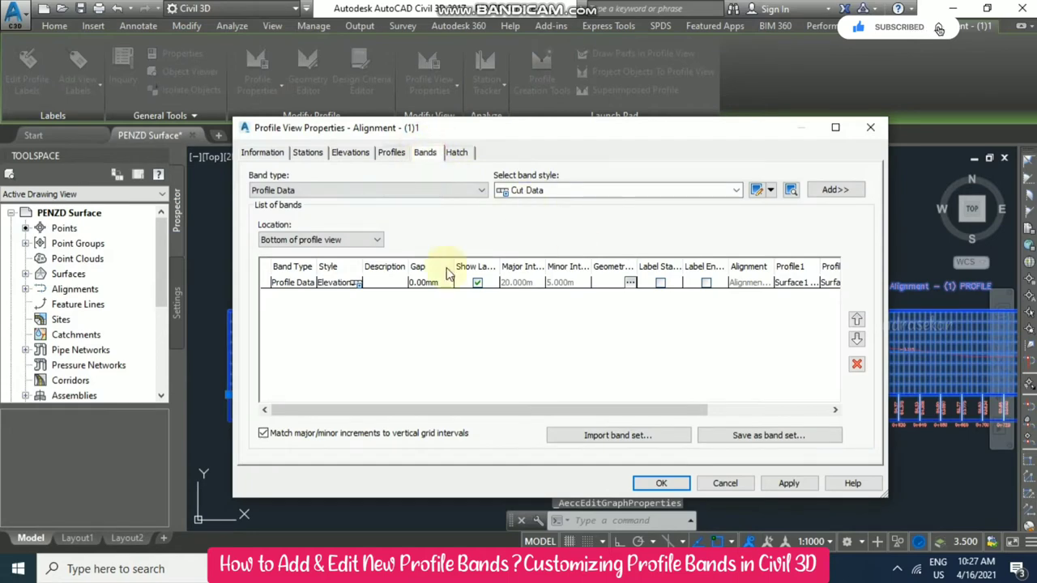
left_click(329, 285)
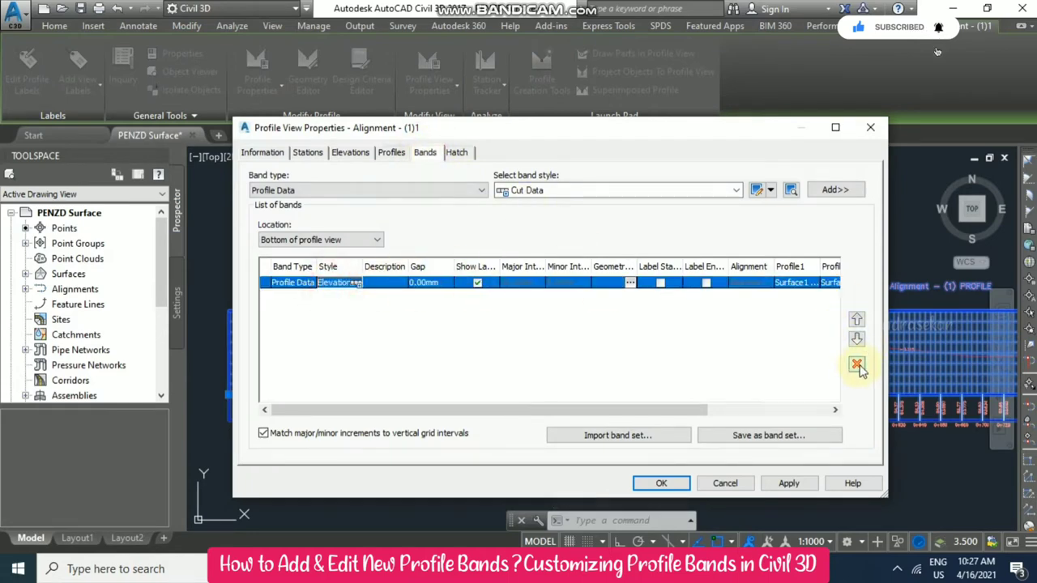
left_click(857, 364)
- Create a new Profile Data band style named Design Profile 1 and copy its name for reuse in the band title
left_click(770, 191)
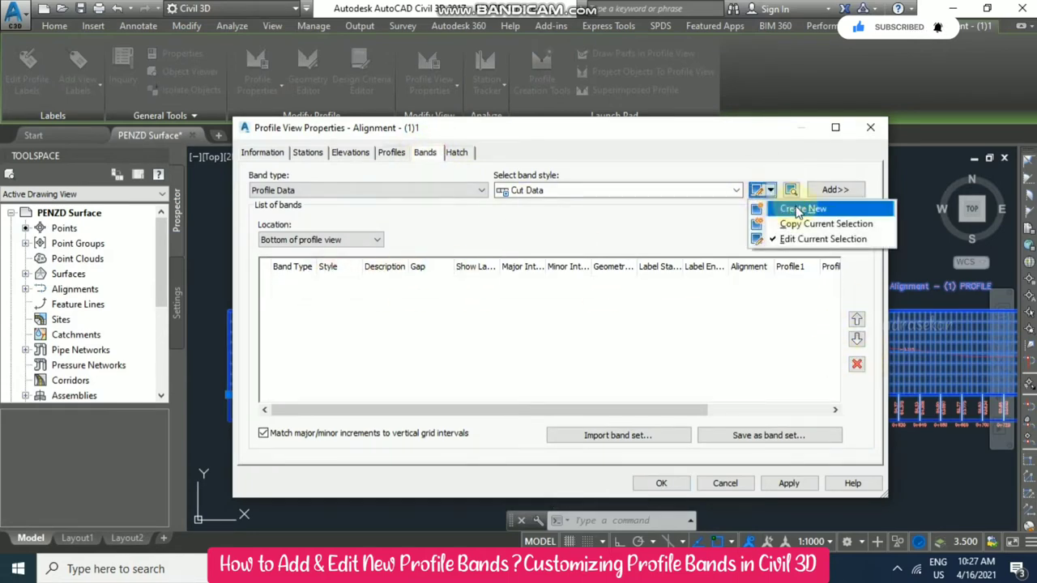
left_click(798, 209)
left_click(335, 162)
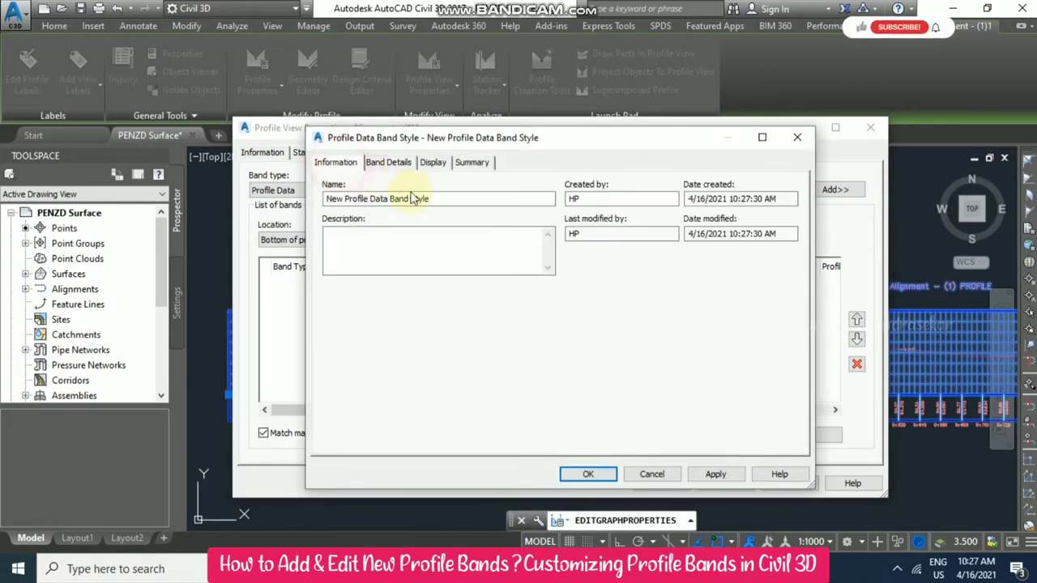
left_click_drag(436, 198, 300, 198)
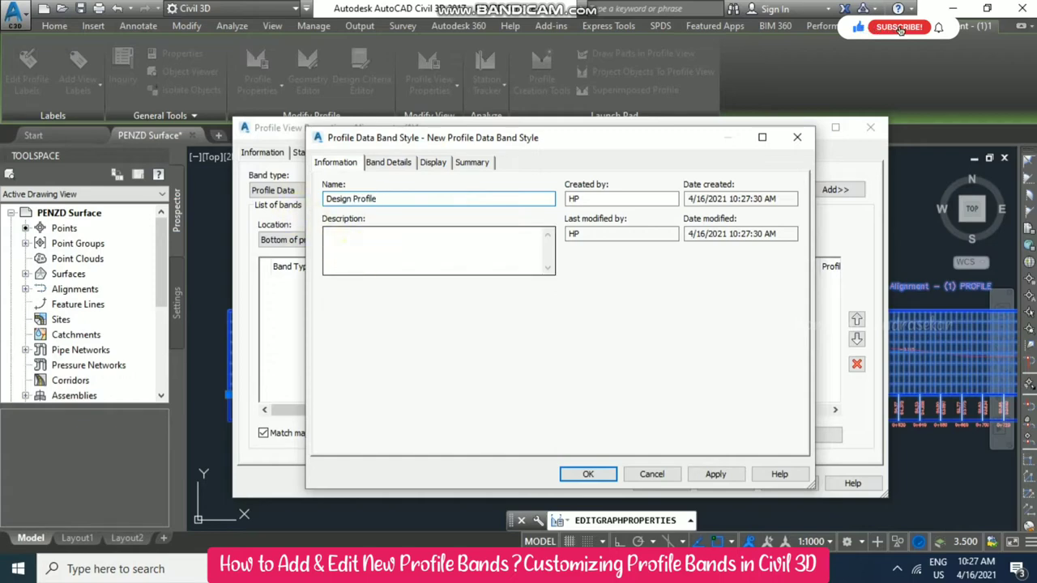
left_click(388, 162)
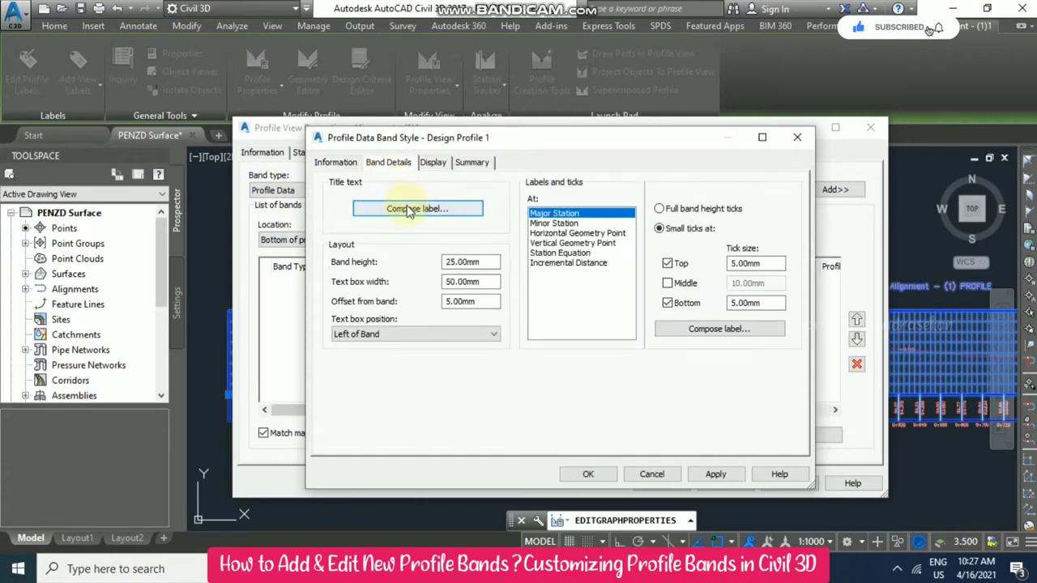
left_click(344, 161)
left_click_drag(401, 199, 283, 204)
key("ctrl+c")
left_click(388, 162)
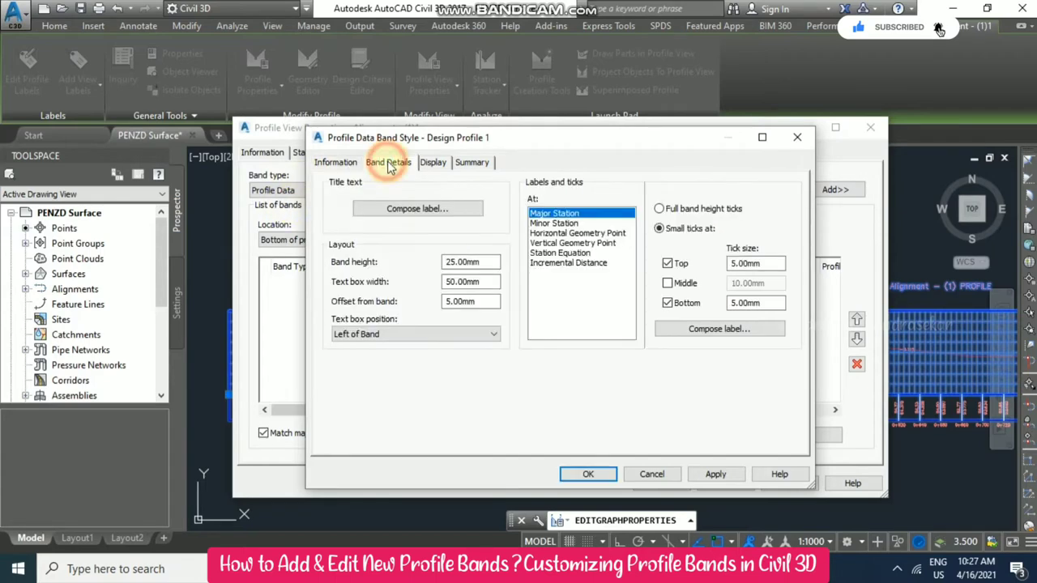
- In the band title label, name the text component Design Profile 1 and set its anchor point to Middle Center
left_click(418, 209)
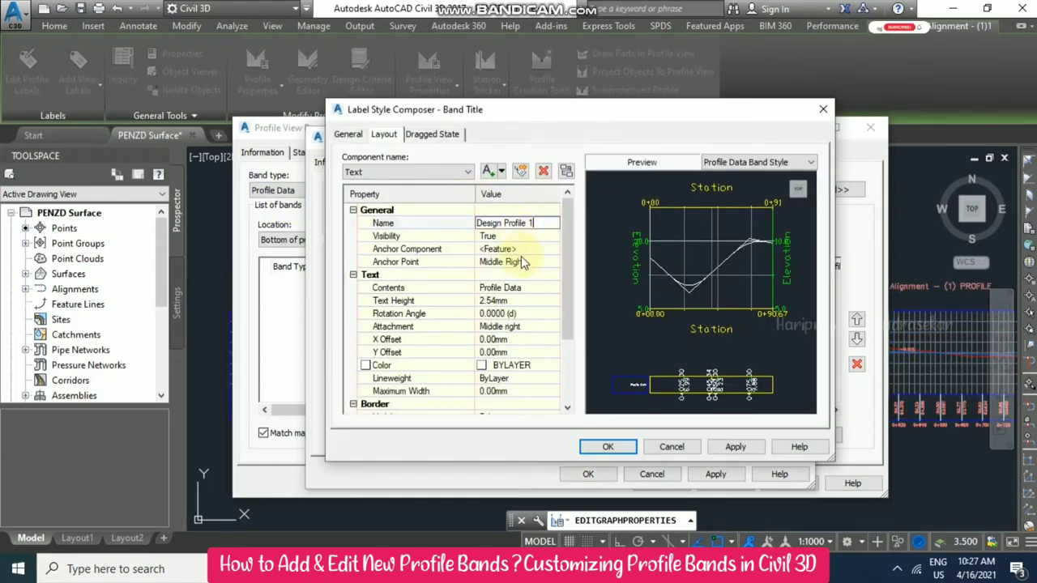
left_click(535, 264)
left_click(538, 264)
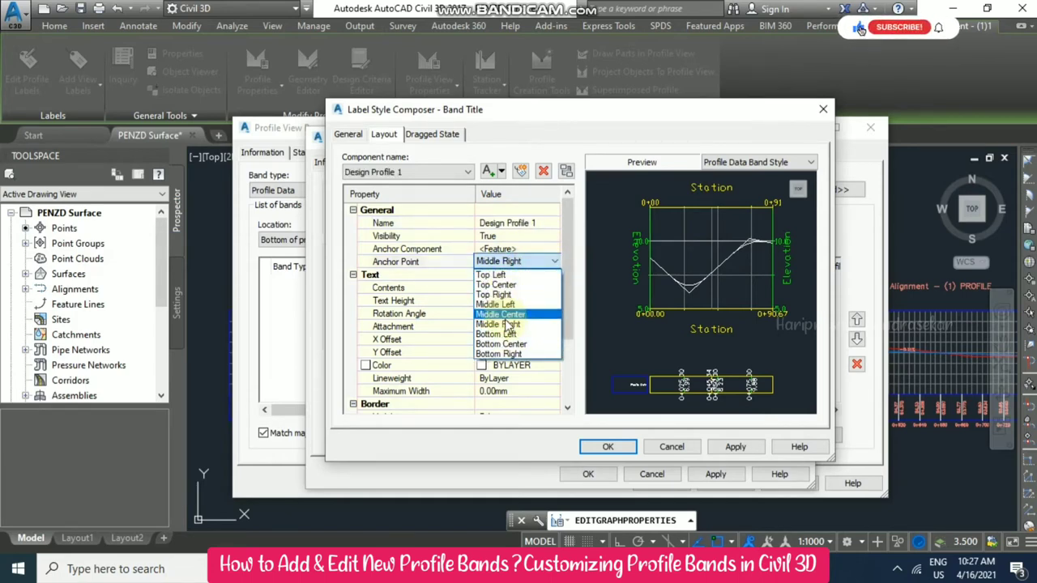
left_click(506, 315)
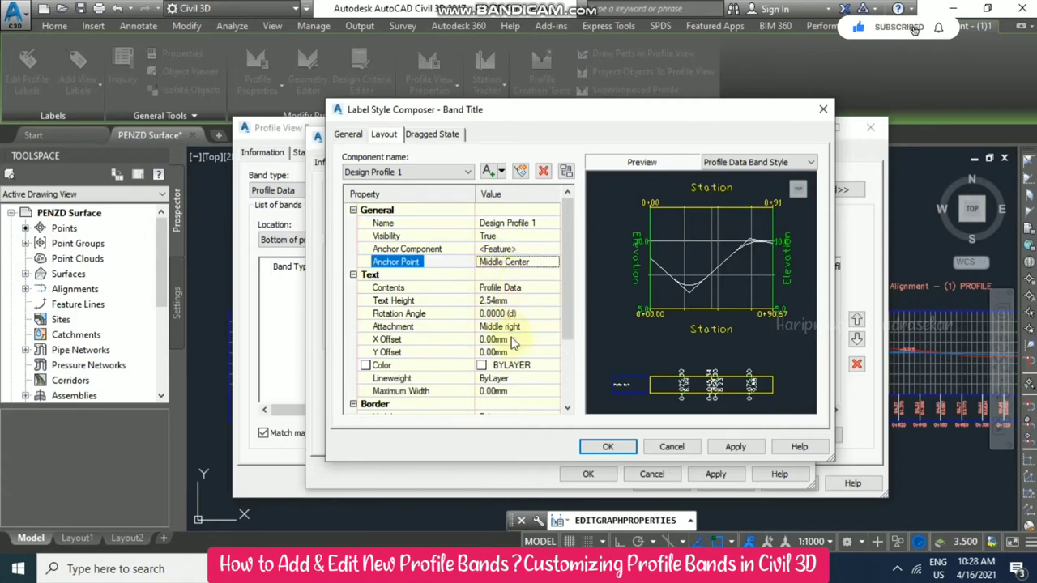
- Replace the title label's text contents with Design Profile 1
left_click(556, 289)
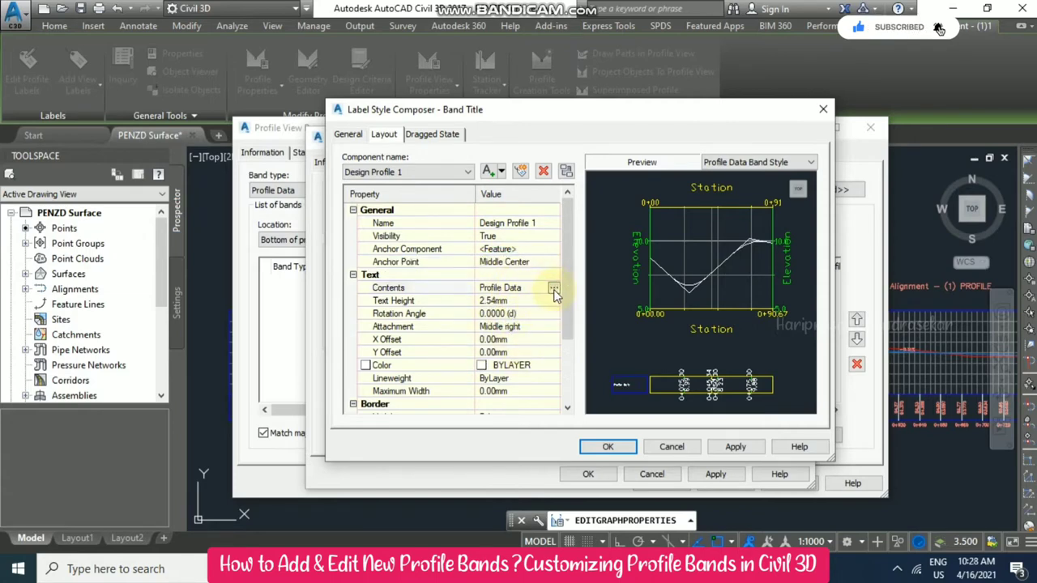
left_click(554, 289)
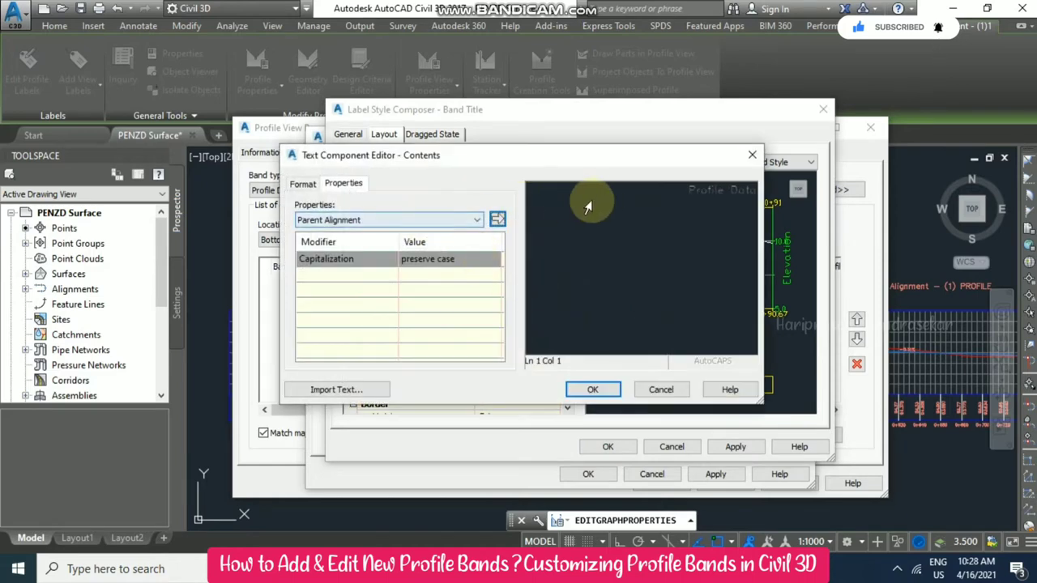
double_click(711, 203)
key("ctrl+v")
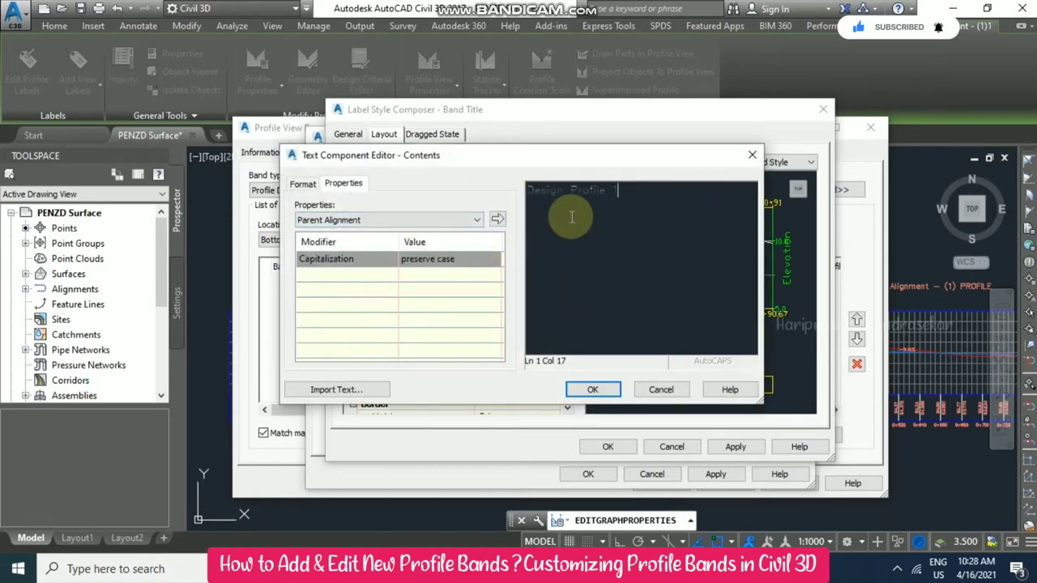
left_click(595, 389)
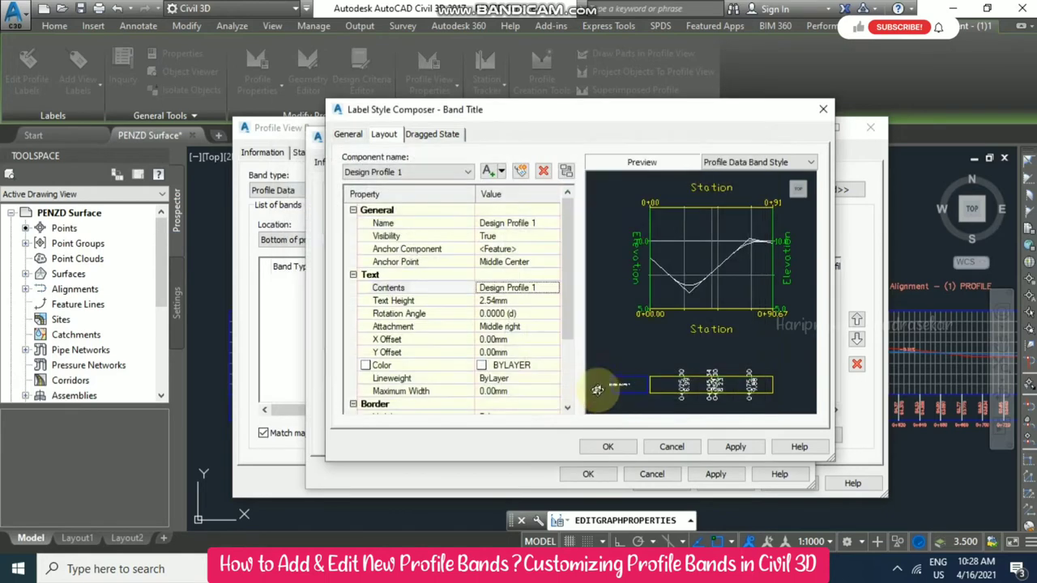
- Set the title text's attachment to Middle center and accept the band title label
left_click(545, 327)
left_click(554, 327)
left_click(502, 368)
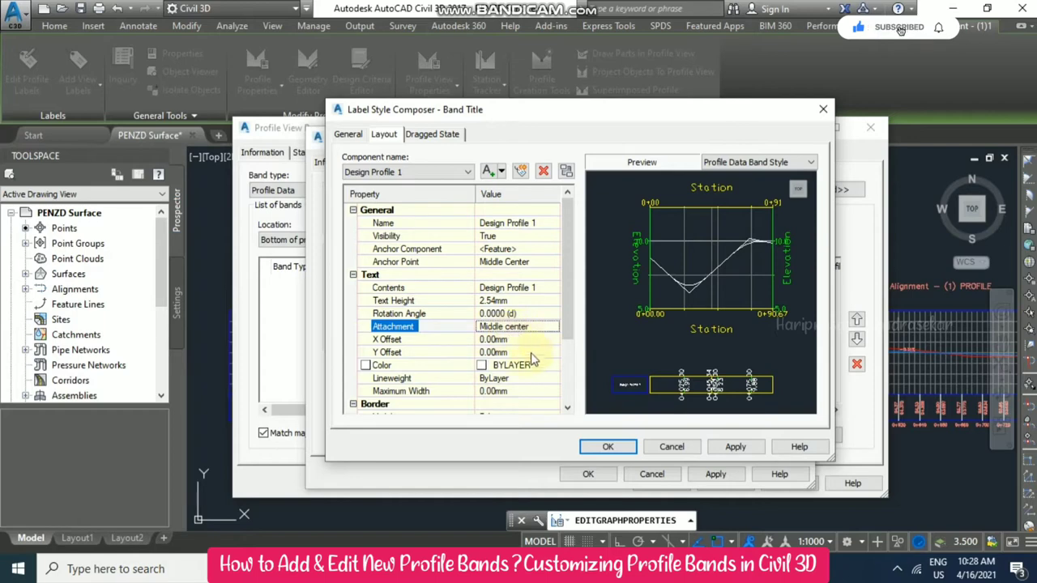
scroll(534, 356, "down", 3)
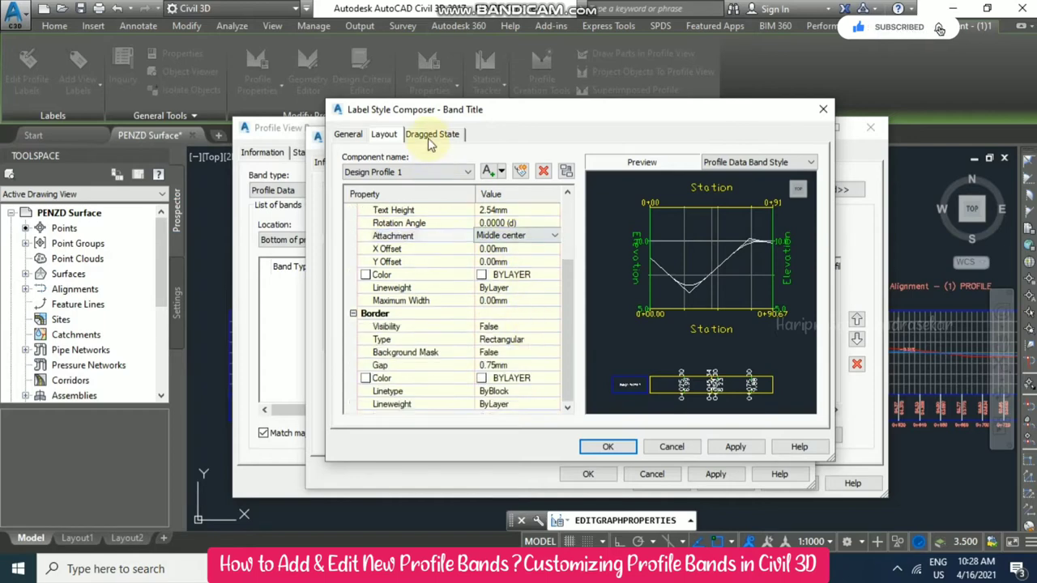
left_click(608, 447)
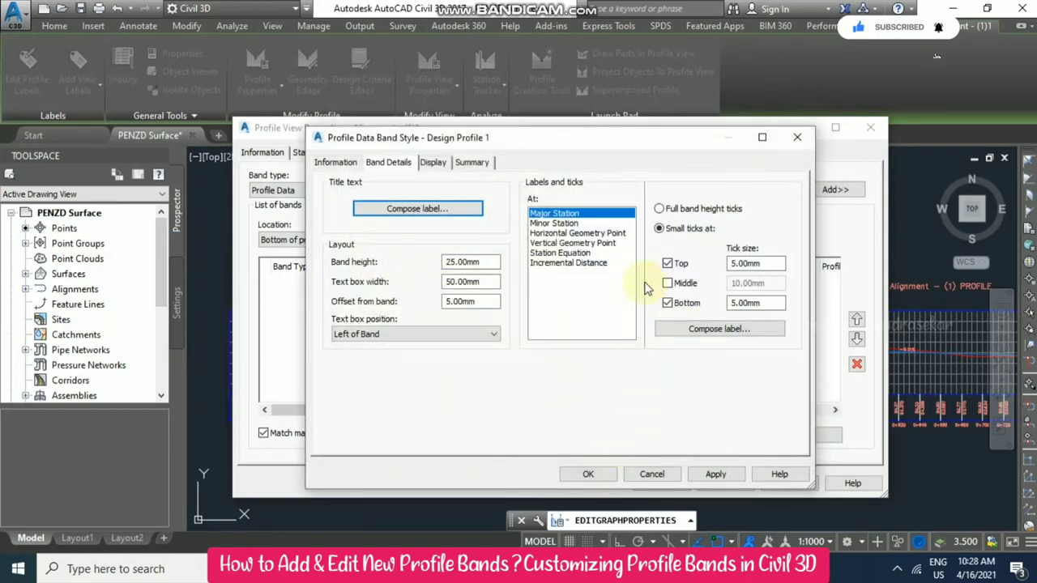
- Turn off the band style's minor ticks and its ticks at vertical geometry points, horizontal geometry points and station equations
left_click(438, 165)
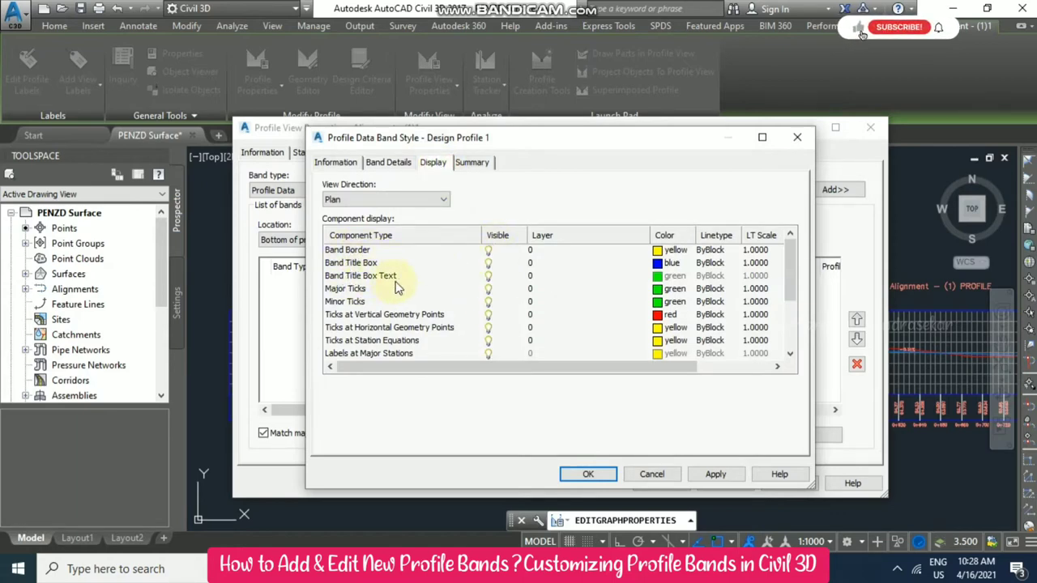
left_click(488, 302)
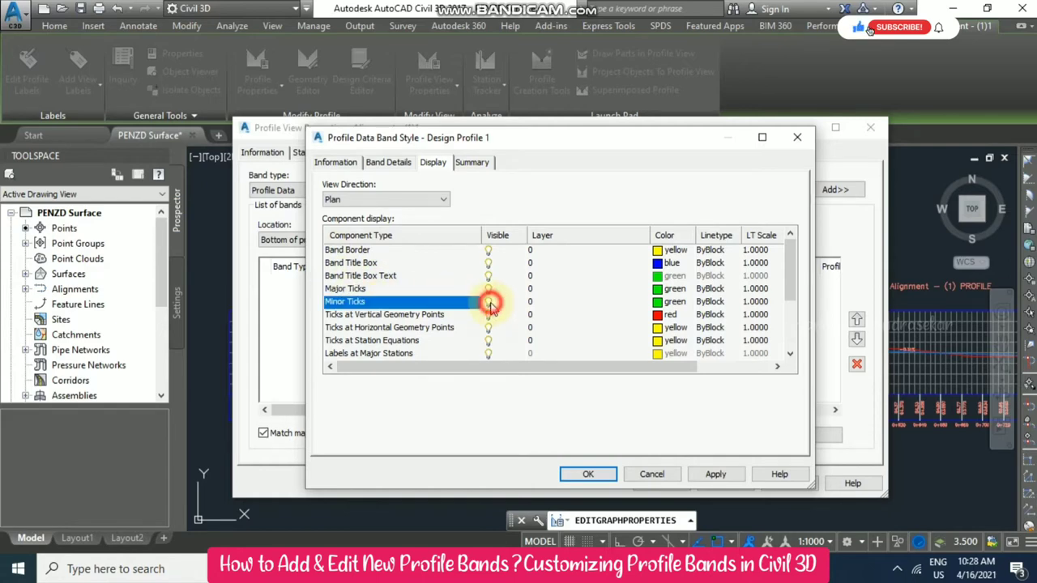
left_click(487, 314)
left_click(488, 327)
left_click(487, 340)
- Turn off the band labels at minor stations, vertical geometry points, horizontal geometry points and station equations
scroll(488, 308, "down", 1)
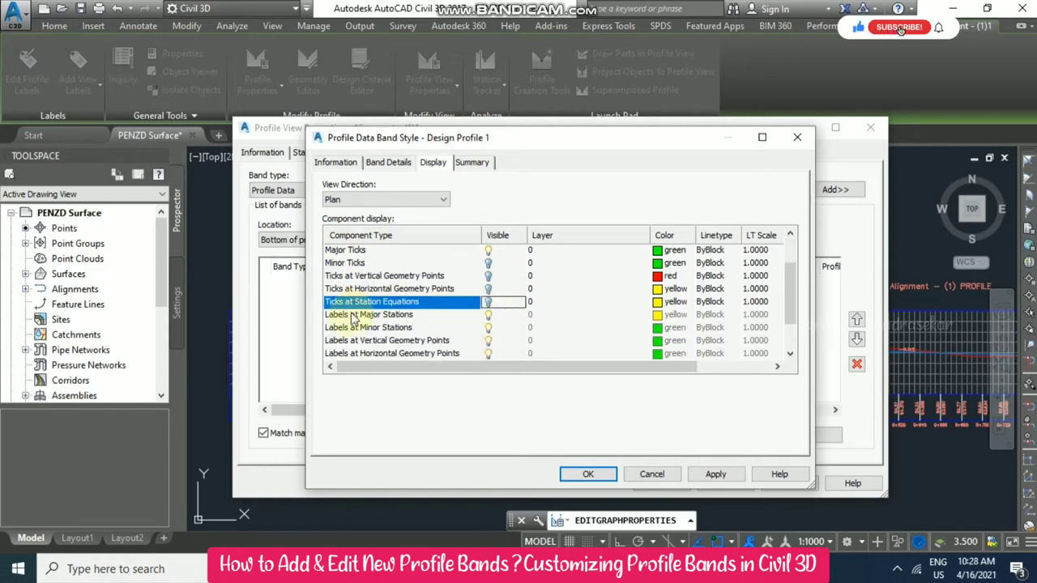
left_click(489, 327)
left_click(487, 340)
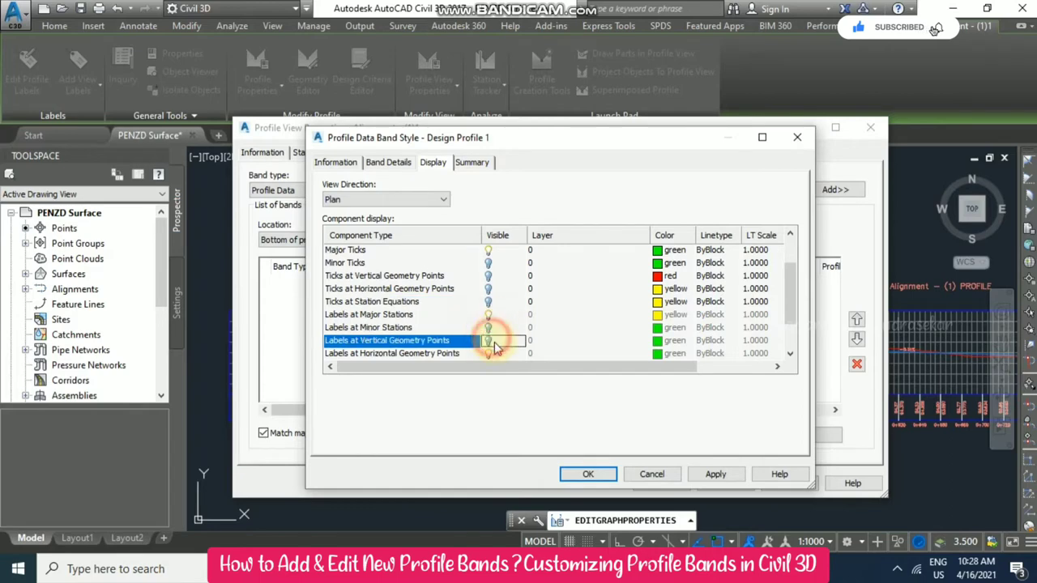
left_click(487, 353)
scroll(494, 340, "down", 2)
left_click(488, 340)
scroll(522, 308, "up", 2)
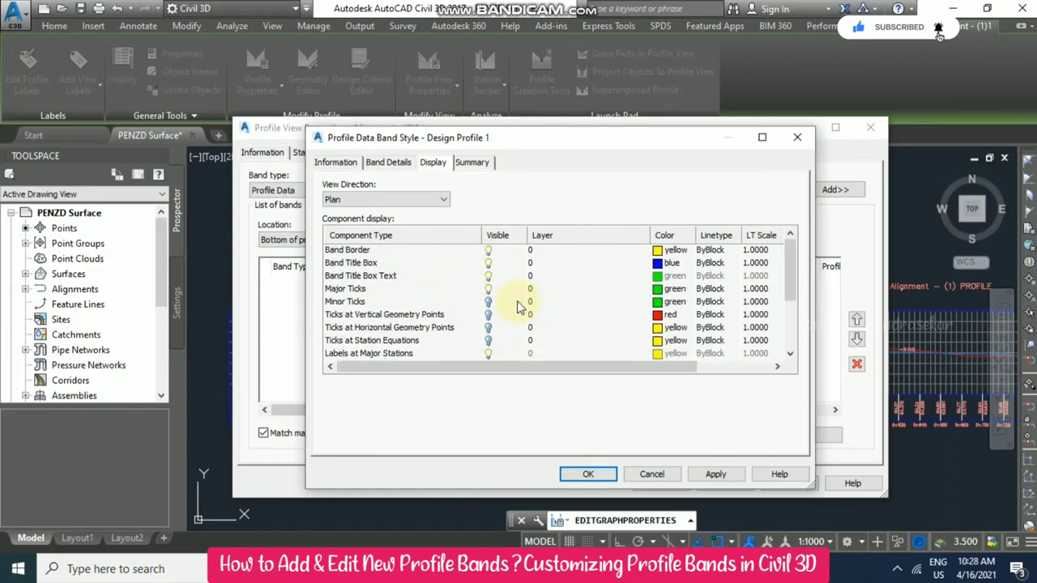
scroll(389, 296, "down", 2)
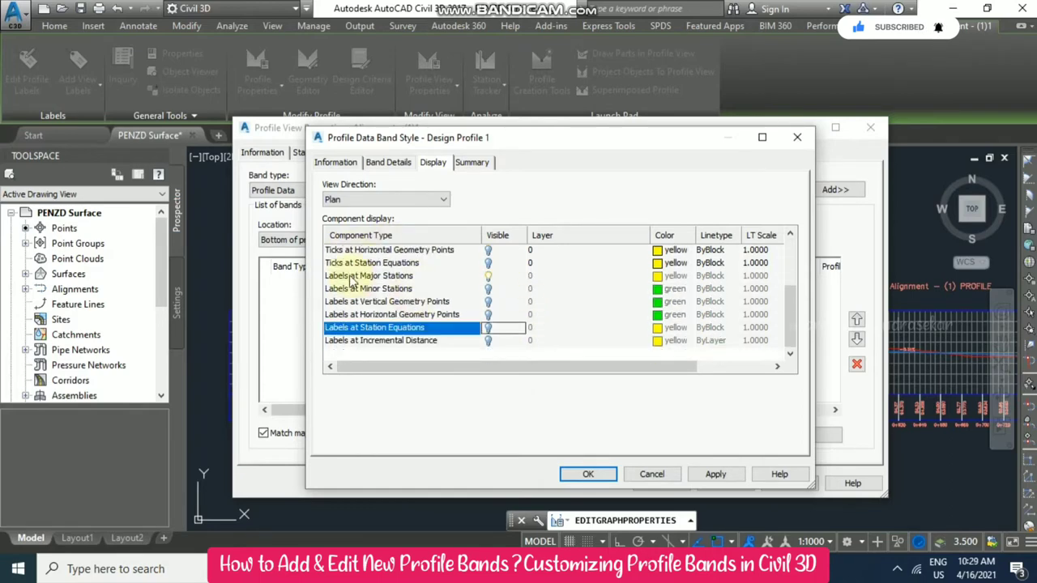
- Delete the Station Value component from the band style's major station label
left_click(473, 163)
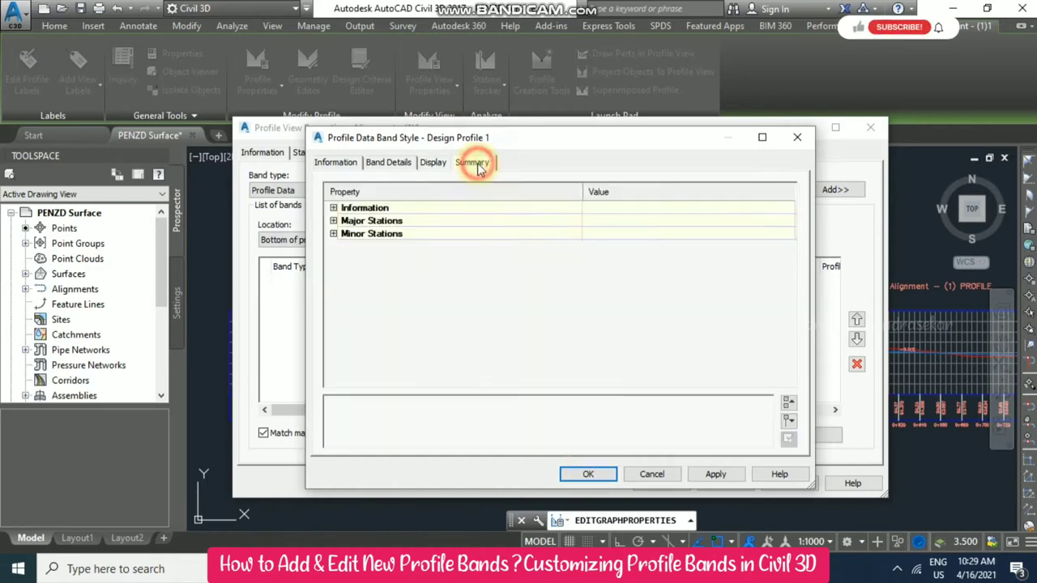
left_click(432, 163)
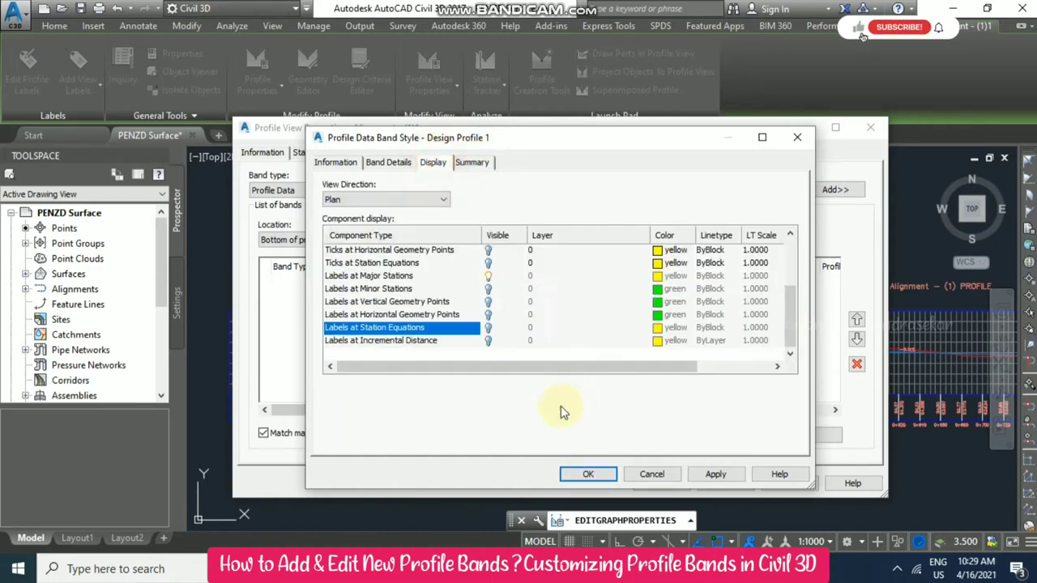
left_click(392, 164)
left_click(718, 334)
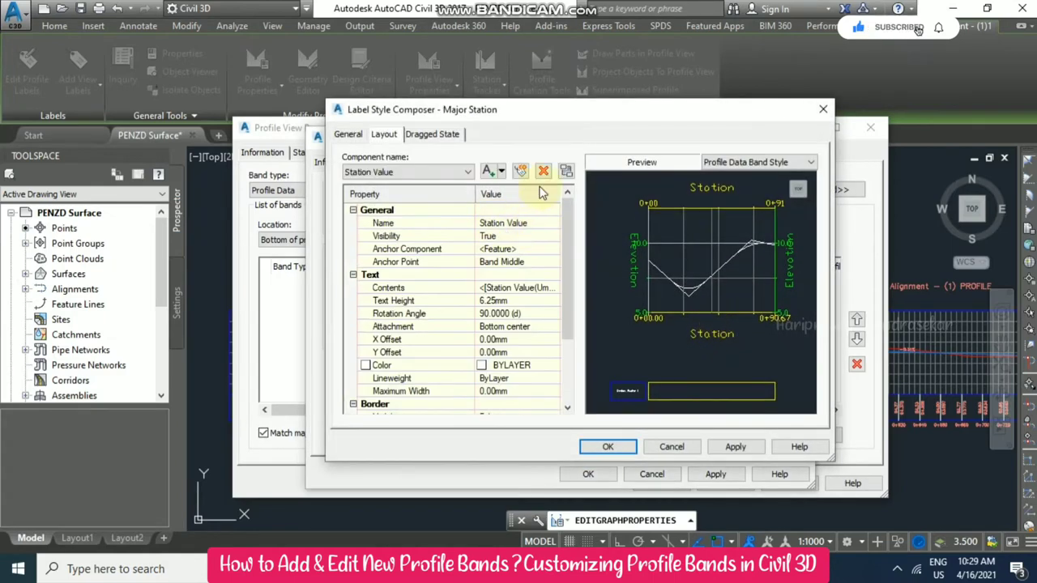
left_click(537, 224)
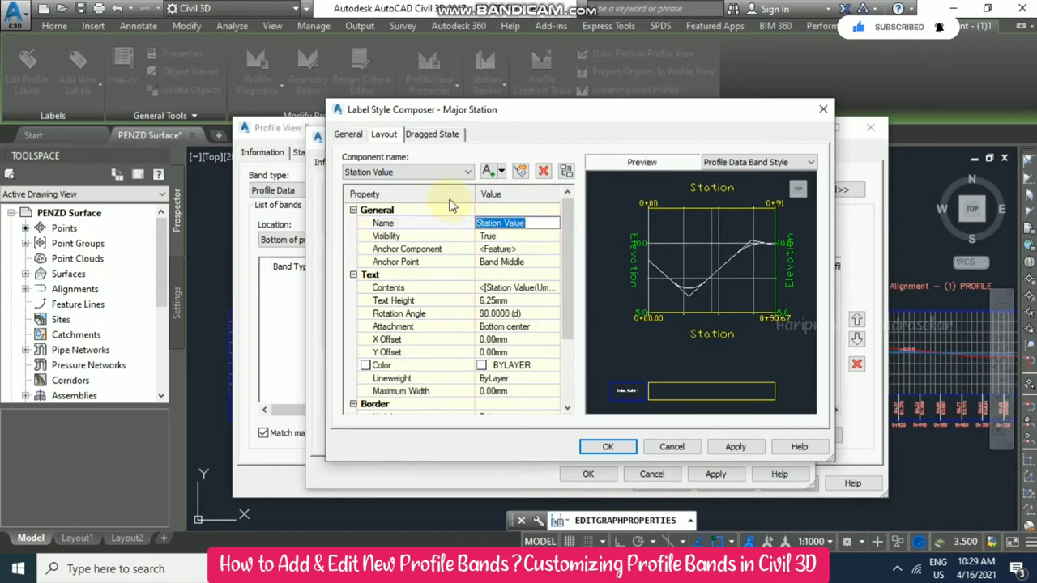
left_click(542, 171)
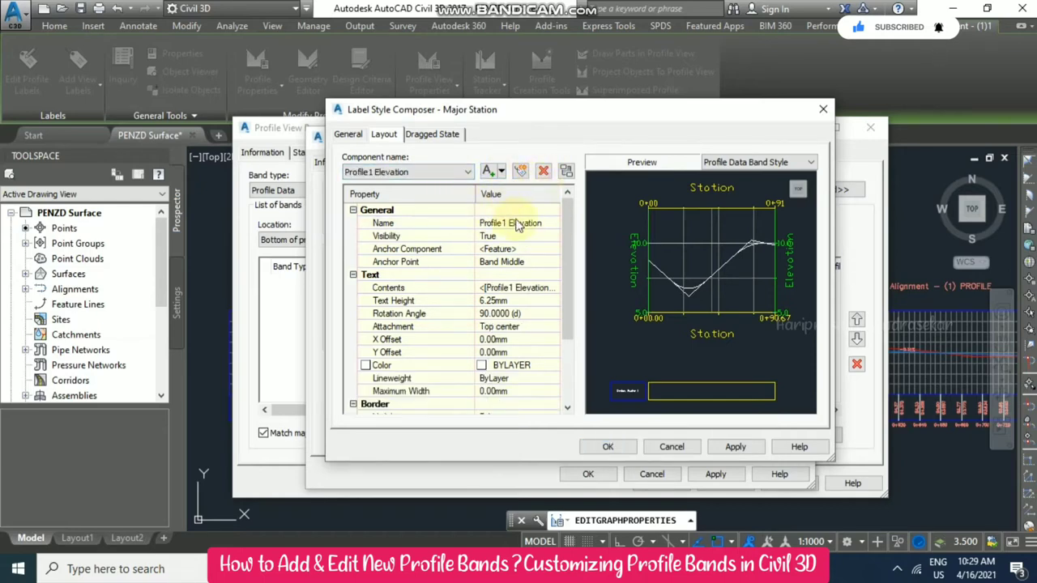
- Rename the Profile1 Elevation component of the major station label as Design Profile 1
left_click(467, 171)
left_click(467, 172)
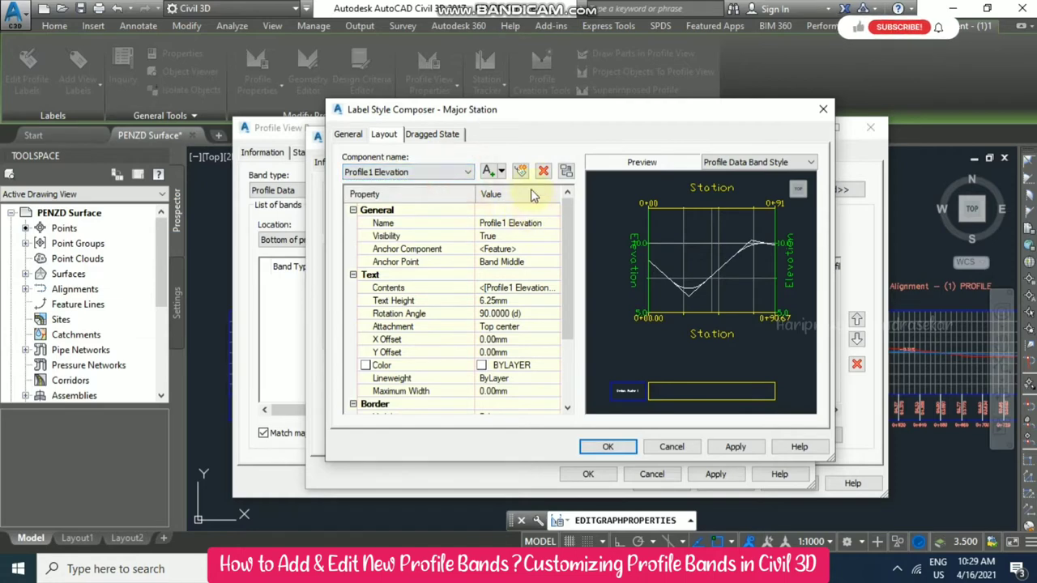
left_click(548, 221)
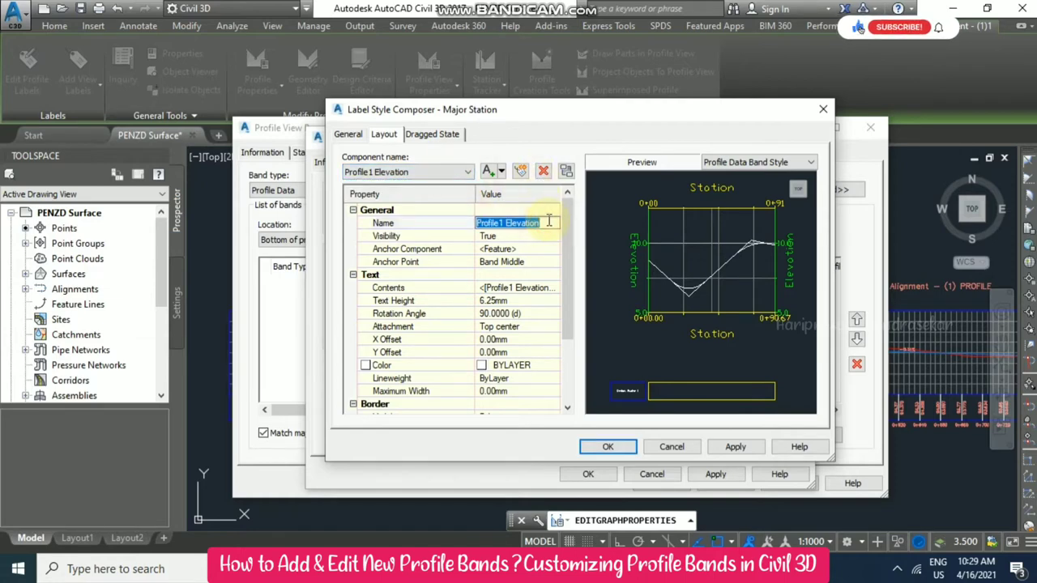
- Replace the label component's contents with the Profile1 Elevation property at 0.001 precision
left_click(557, 289)
left_click(556, 289)
left_click_drag(543, 198, 621, 230)
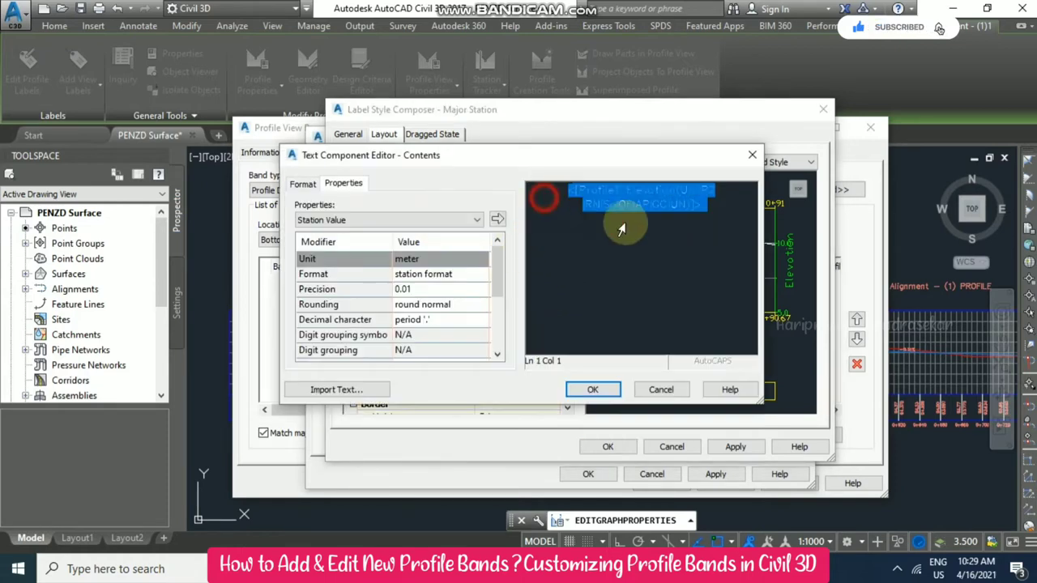
key("Delete")
left_click(459, 223)
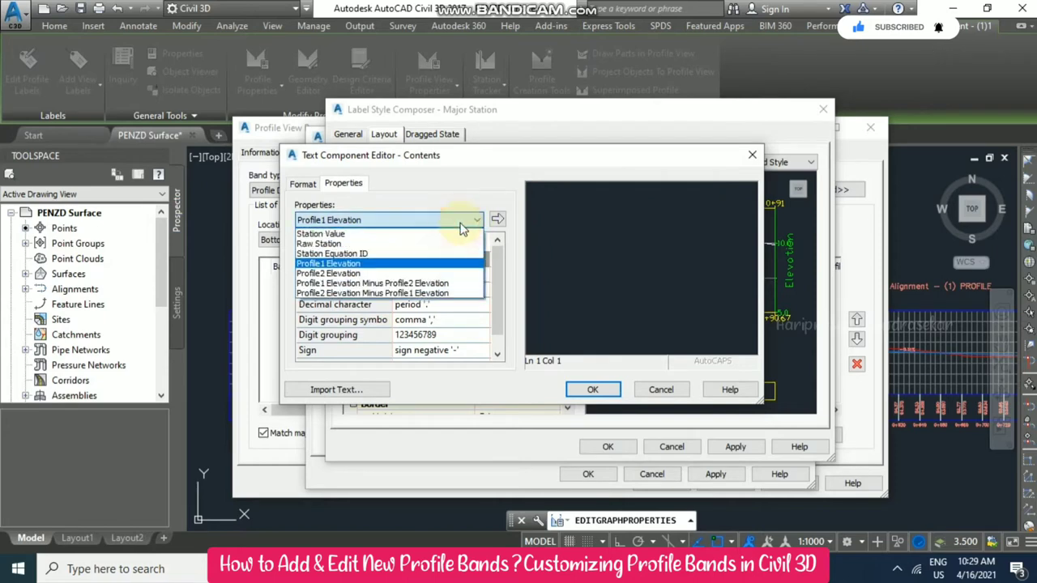
left_click(339, 265)
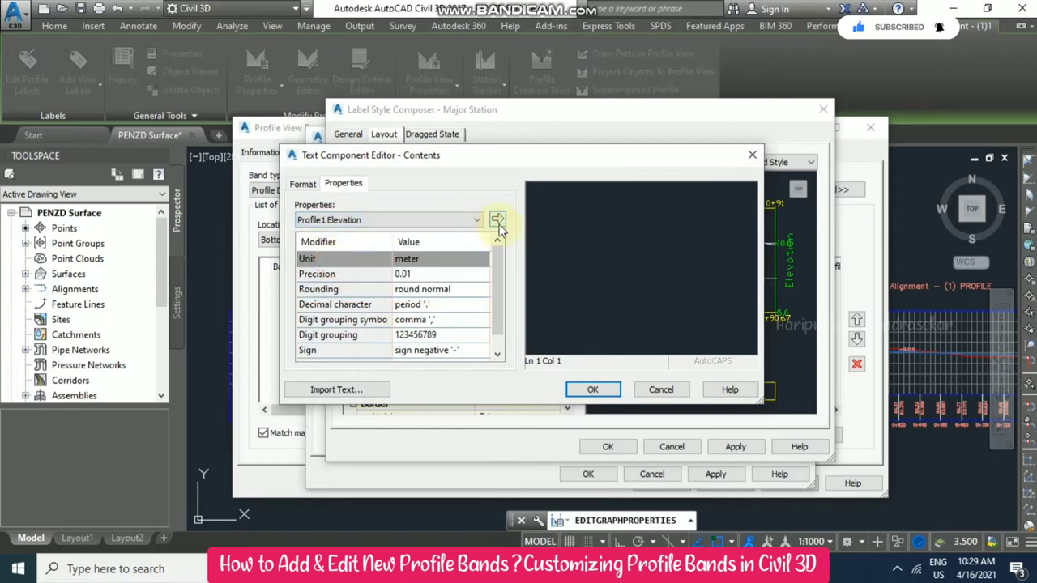
left_click(429, 274)
left_click(430, 273)
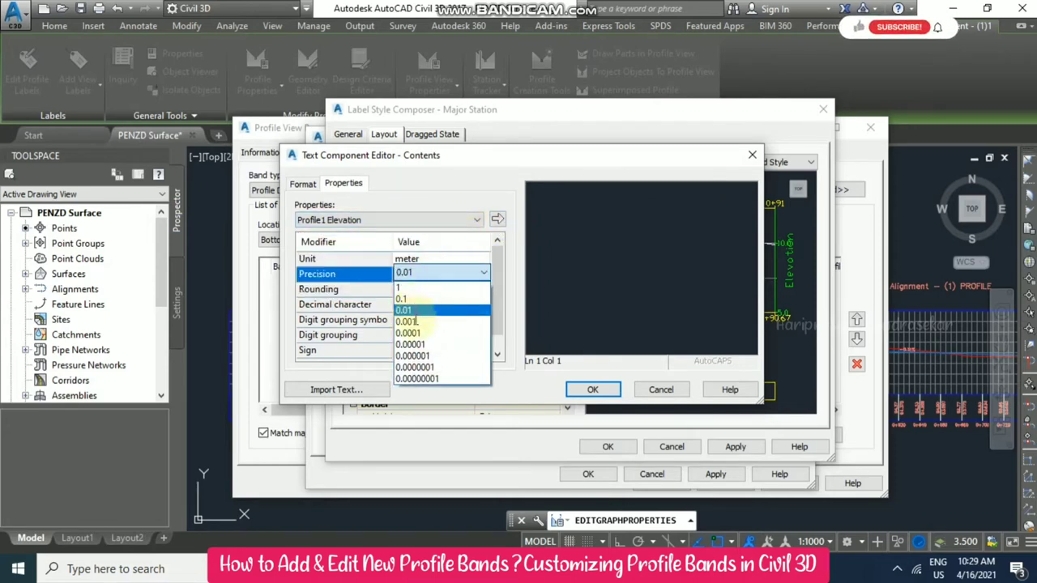
left_click(414, 320)
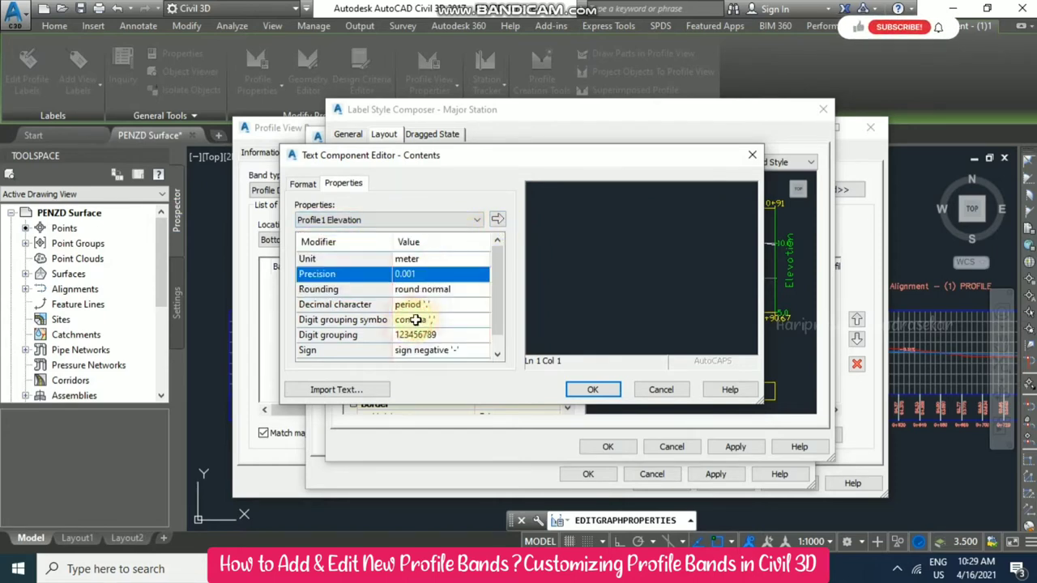
left_click(498, 220)
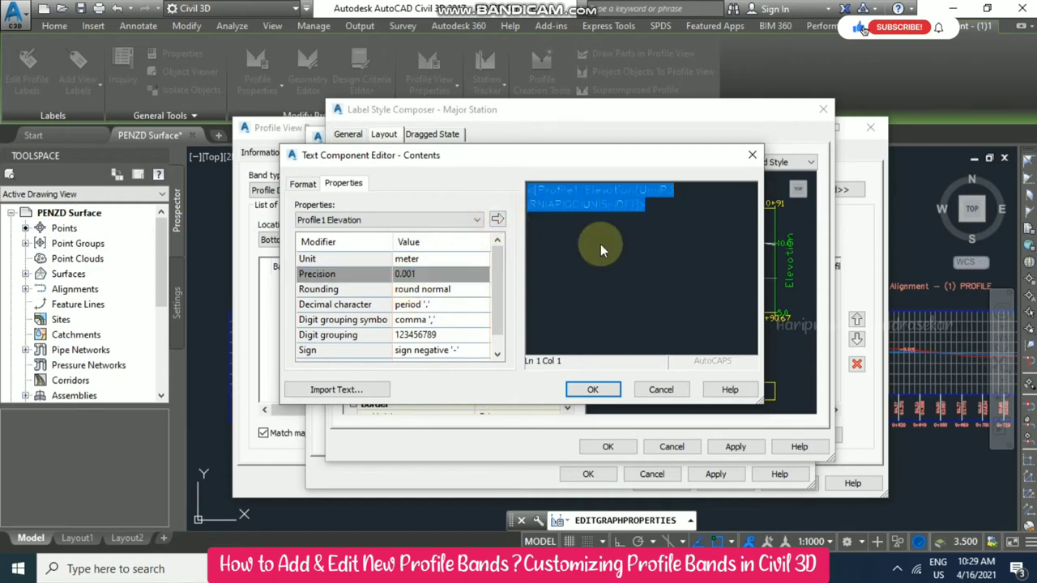
left_click(595, 390)
- Set the major station label's text color to red, then accept the label and the Design Profile 1 band style
left_click(525, 299)
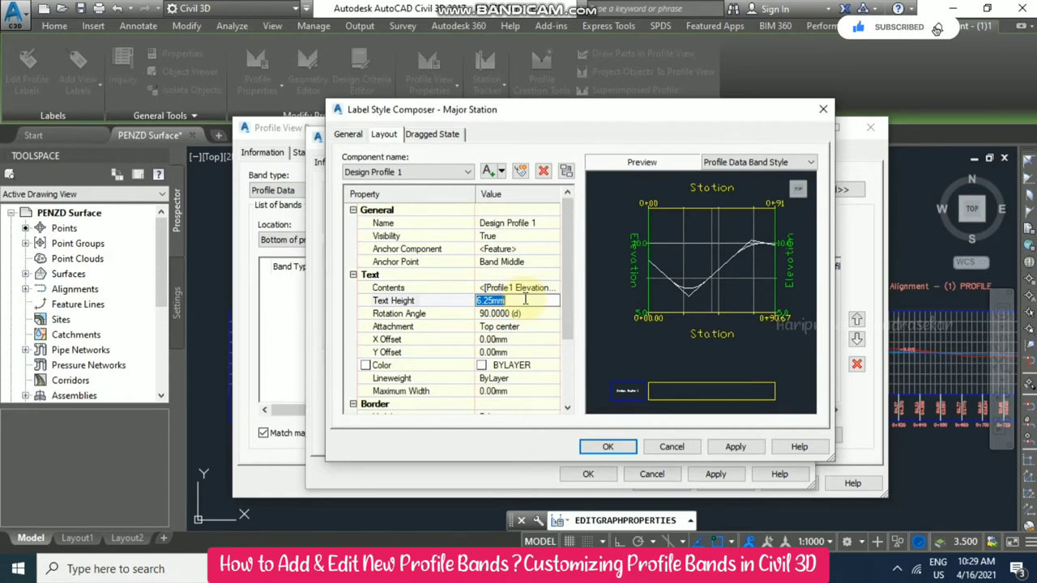
left_click(541, 366)
left_click(553, 365)
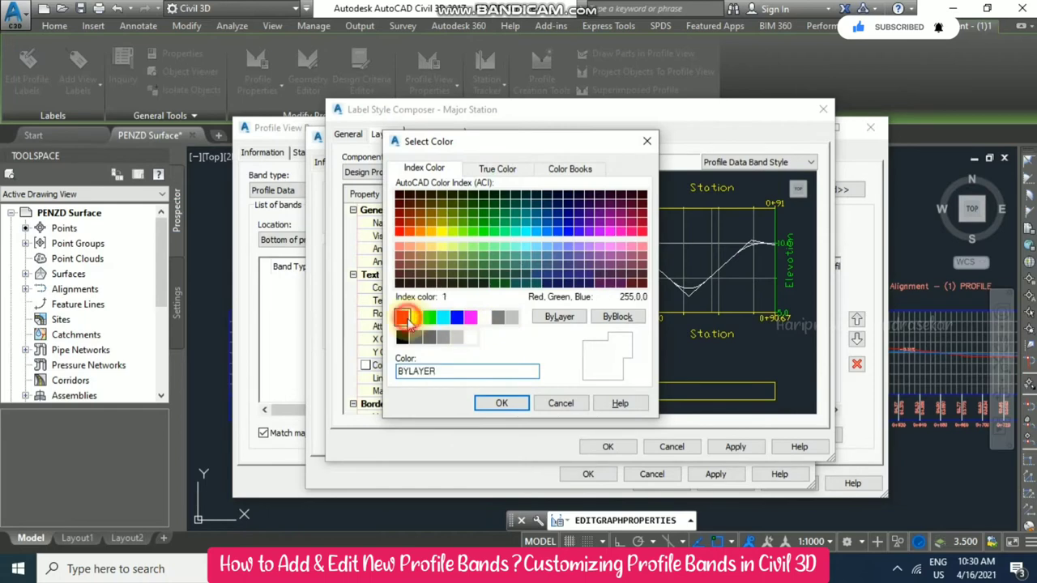
left_click(402, 318)
left_click(501, 401)
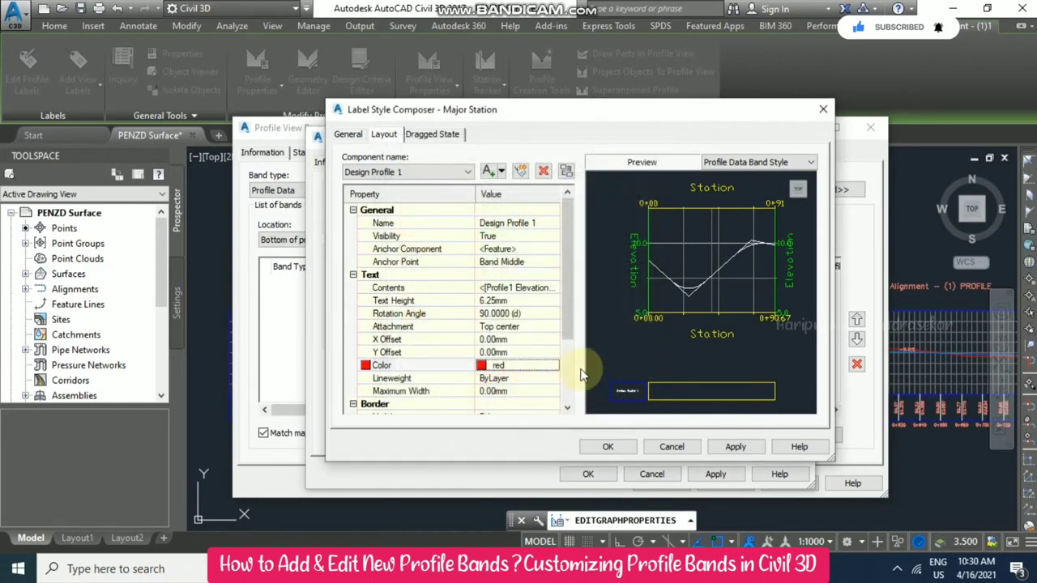
left_click(607, 447)
left_click(589, 473)
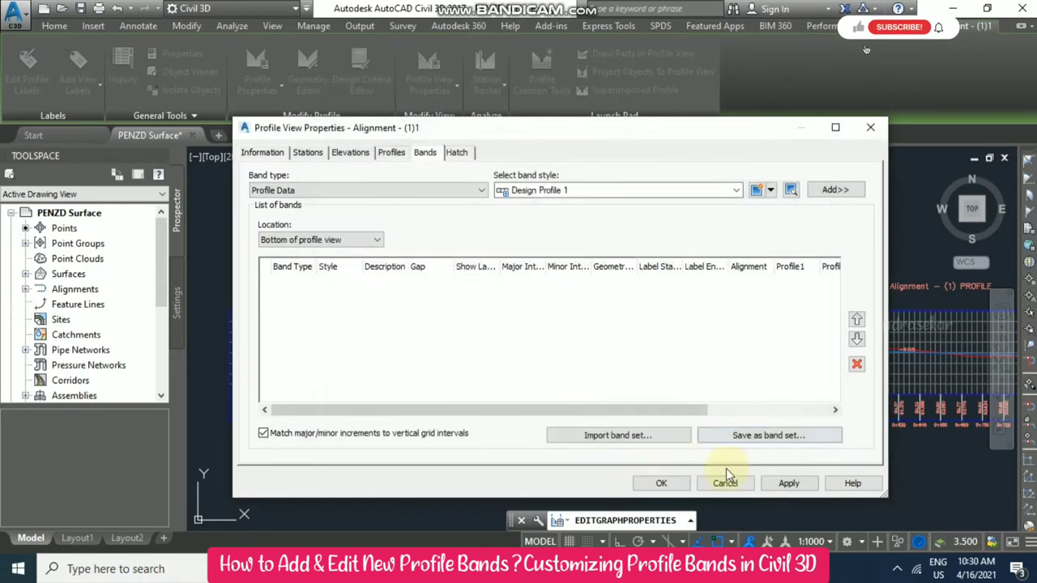
- Add the Design Profile 1 band to the bottom of the profile view with the default geometry points and accept the profile view properties
left_click(829, 196)
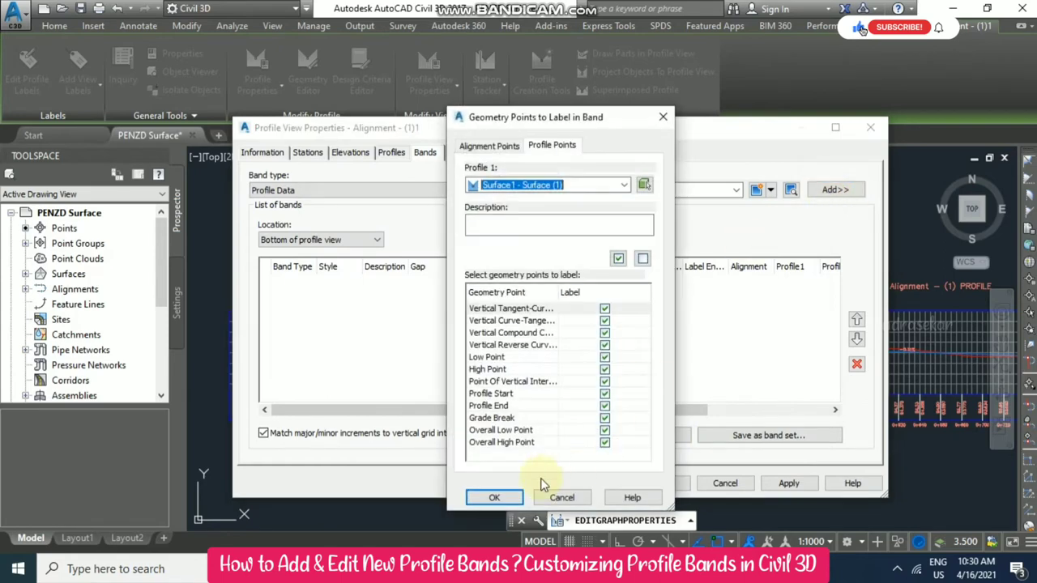
left_click(506, 496)
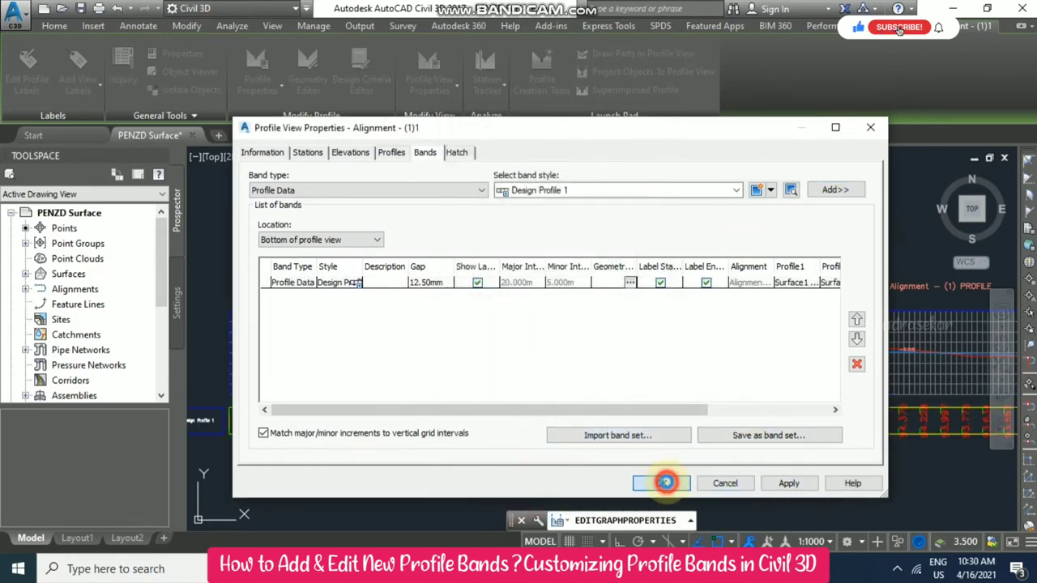
left_click(660, 483)
- Reopen the profile view properties and copy the Cut Data band style as a new style named Existing Ground
scroll(293, 388, "up", 3)
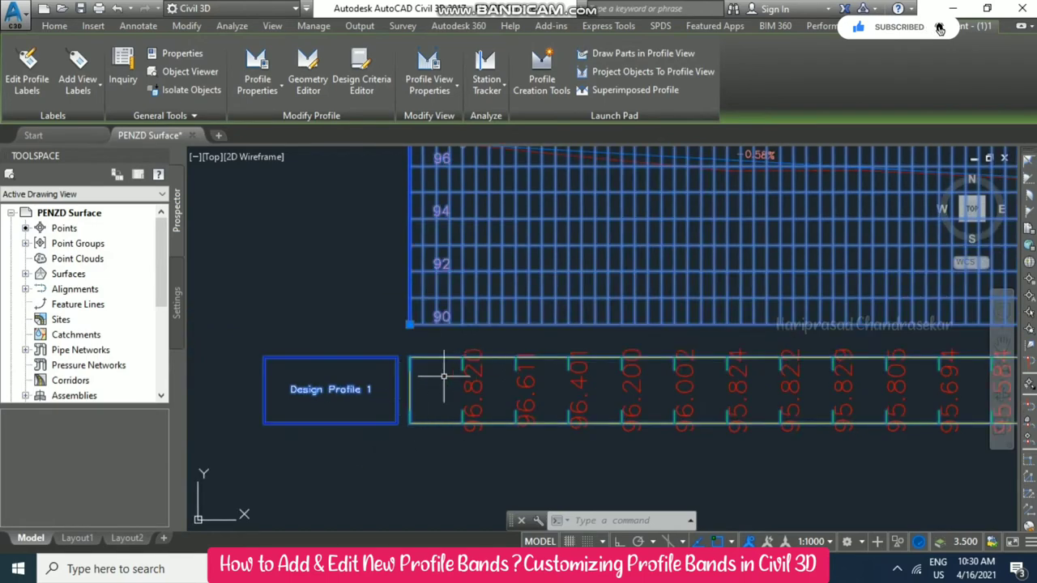
middle_click_drag(714, 459, 677, 371)
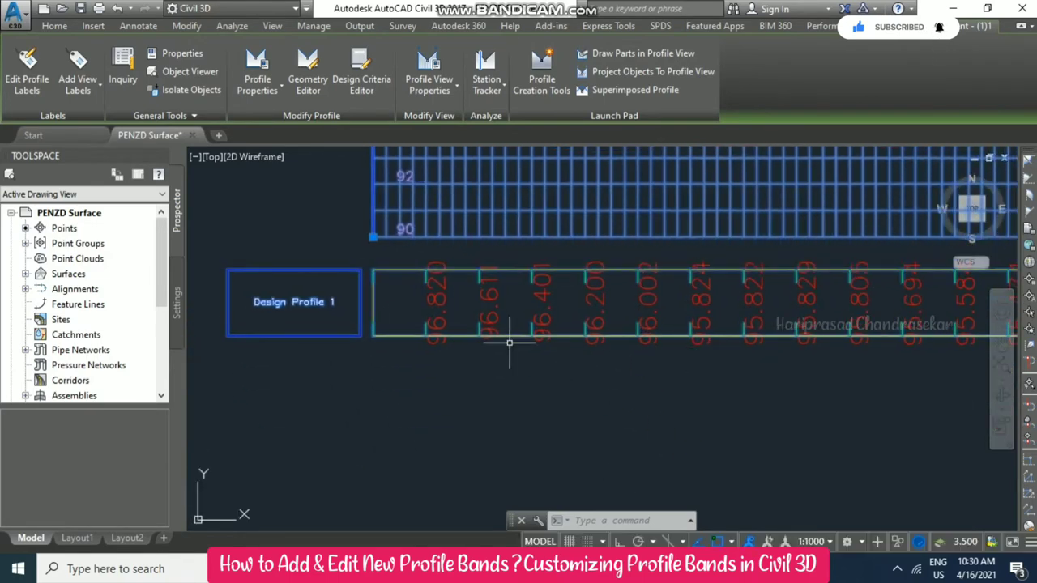
scroll(510, 342, "down", 2)
left_click(443, 88)
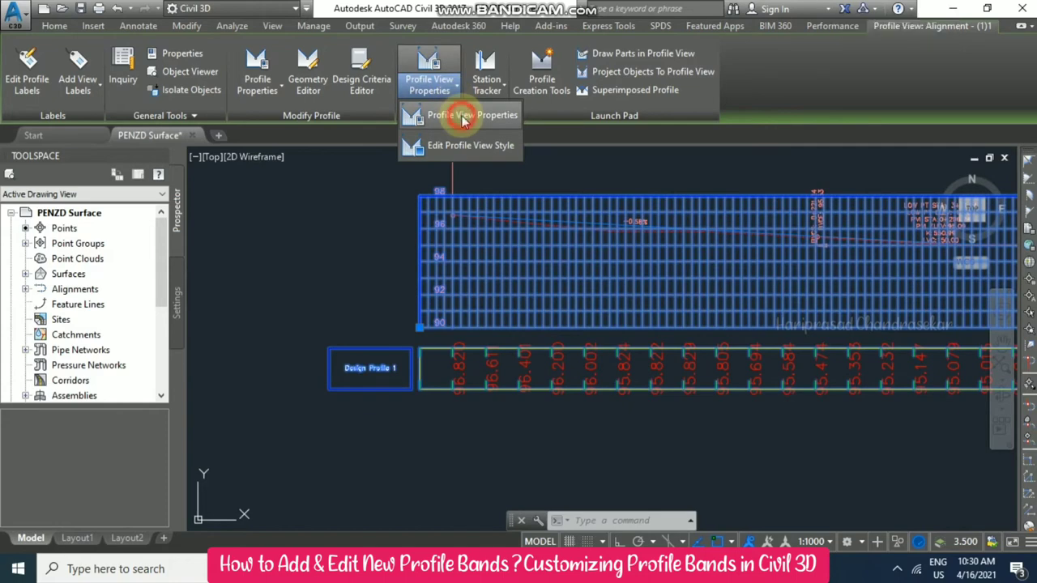
left_click(464, 119)
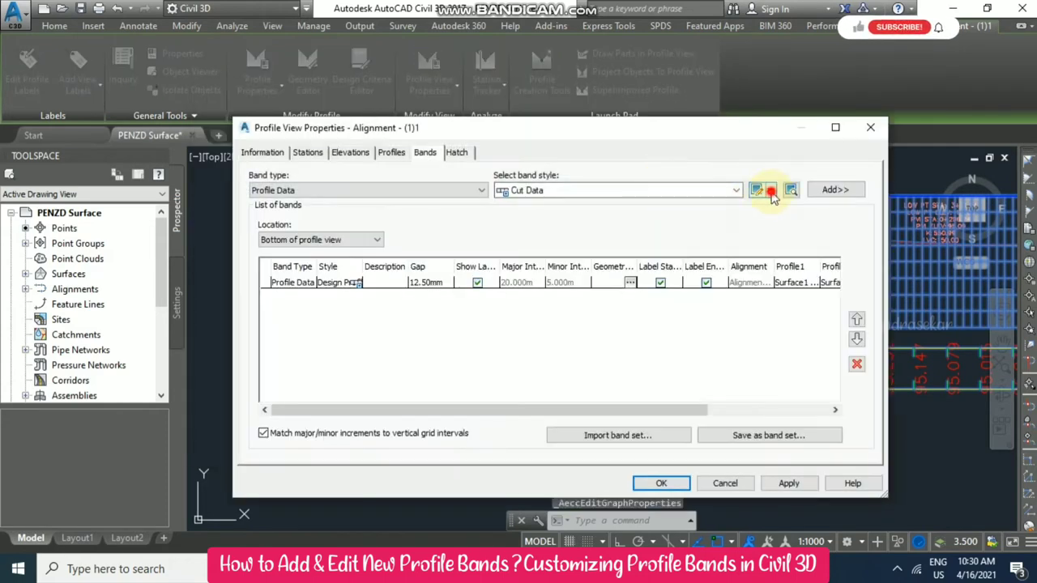
left_click(771, 191)
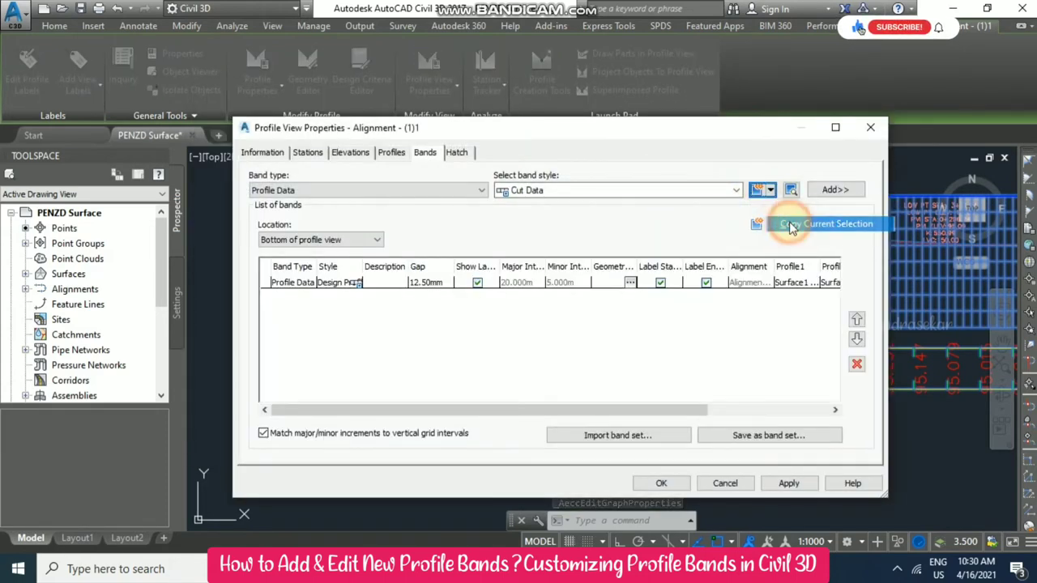
left_click(792, 227)
left_click(337, 162)
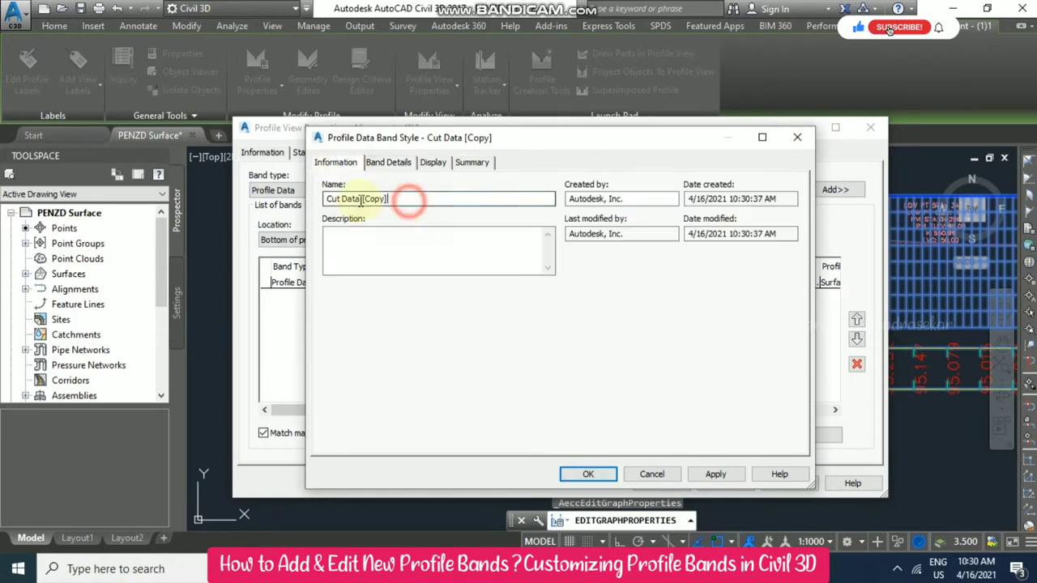
type("Ex")
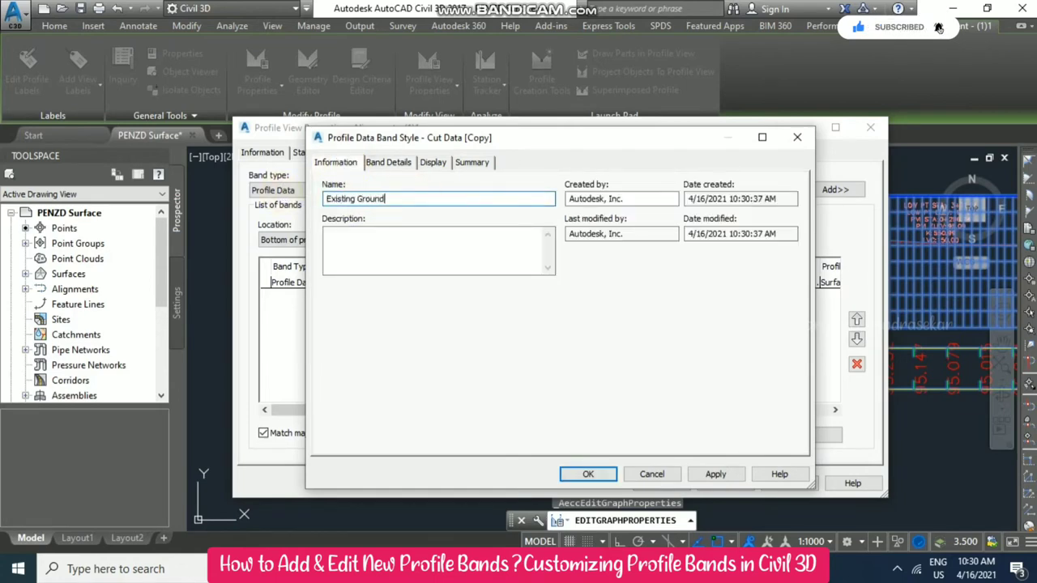
type("isting Ground")
- Set both the name and the contents of the band title's text component to Existing Ground
left_click(391, 162)
left_click(337, 162)
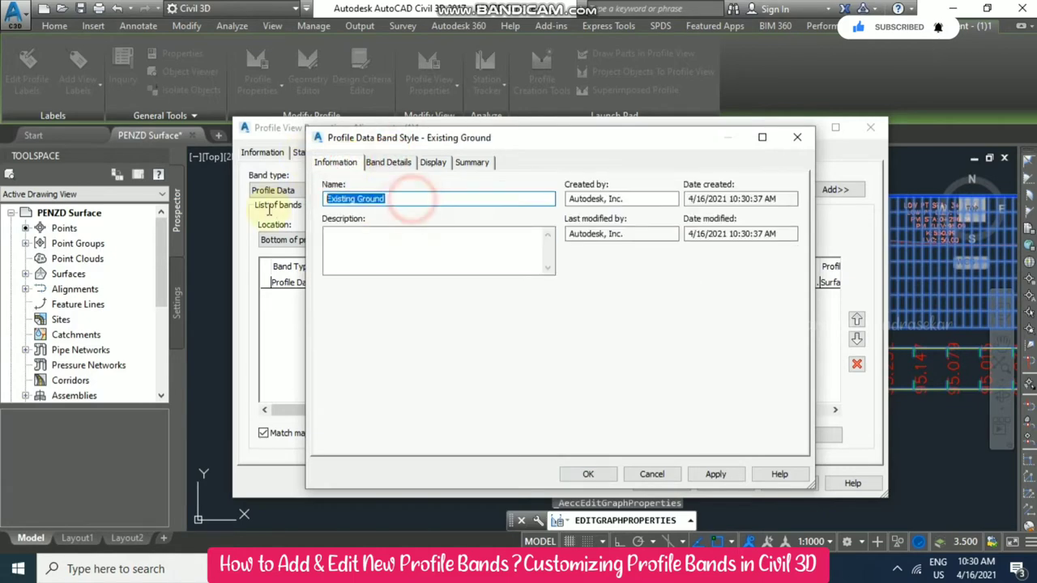
left_click(389, 162)
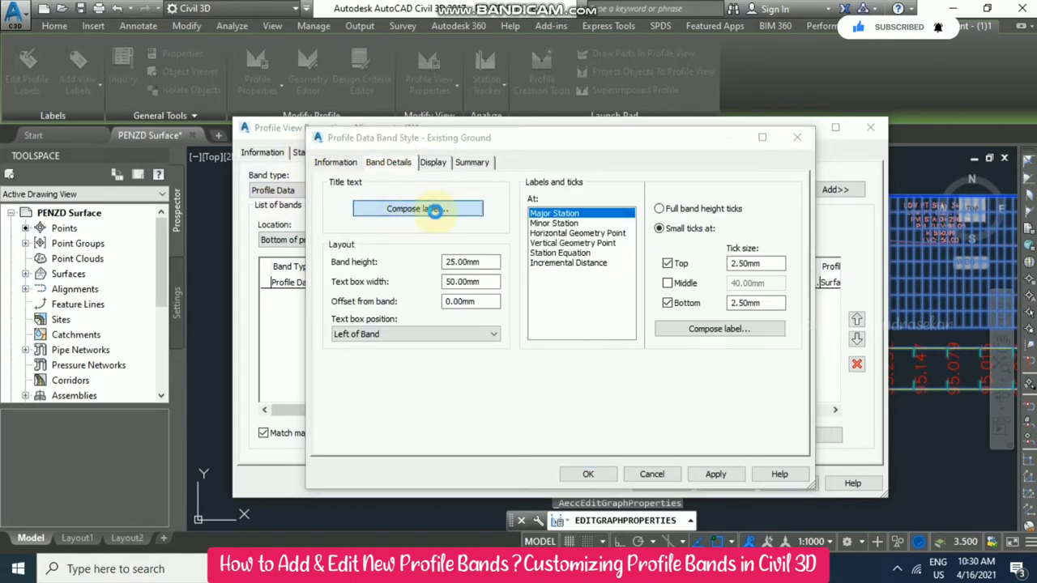
left_click(465, 206)
left_click(511, 223)
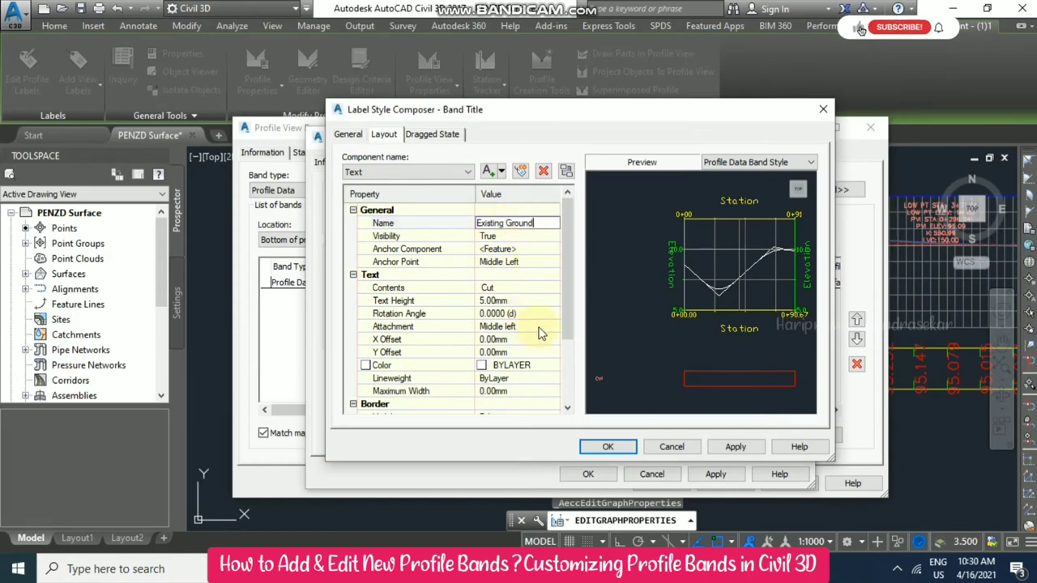
left_click(535, 288)
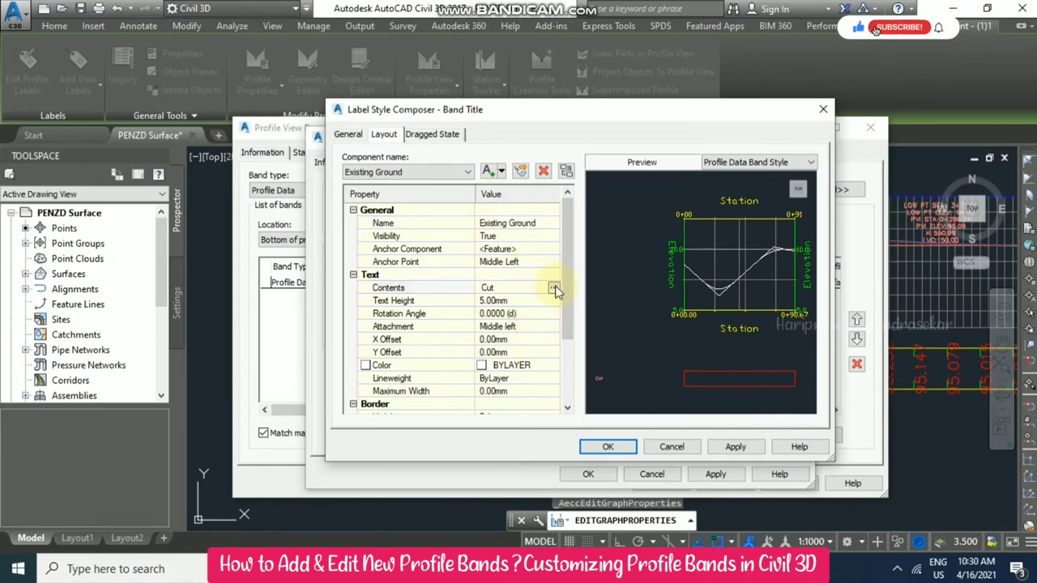
left_click(554, 288)
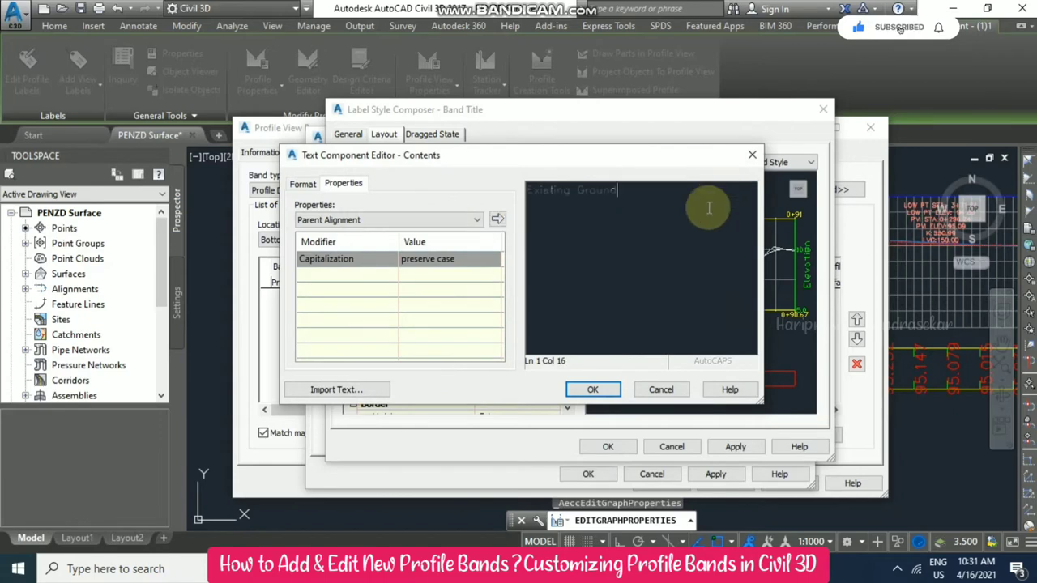
left_click(593, 389)
- Set the title text's attachment to Middle center and its anchor point to Middle Center, and accept the band title label
left_click(545, 330)
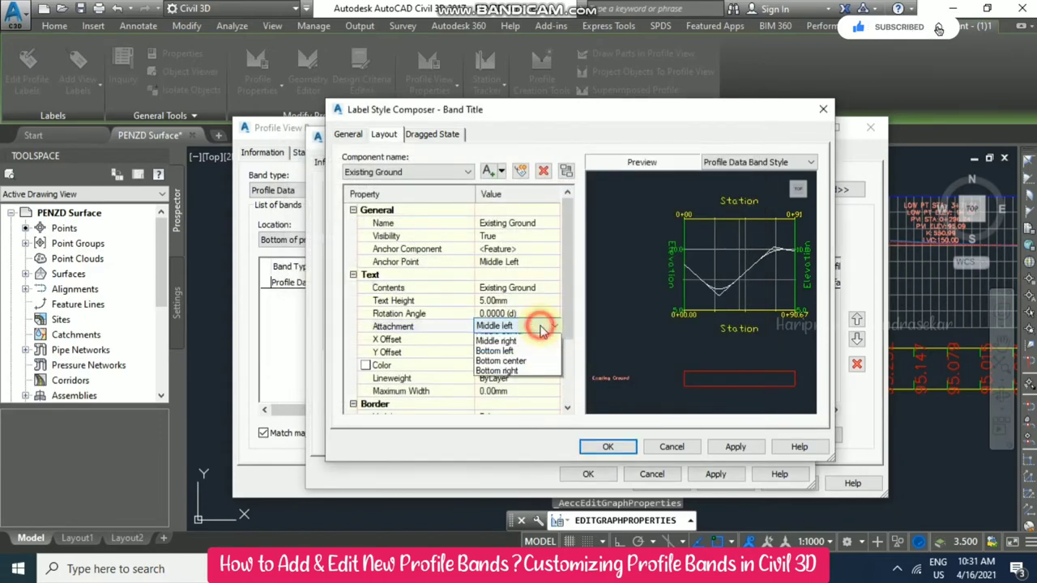
left_click(510, 384)
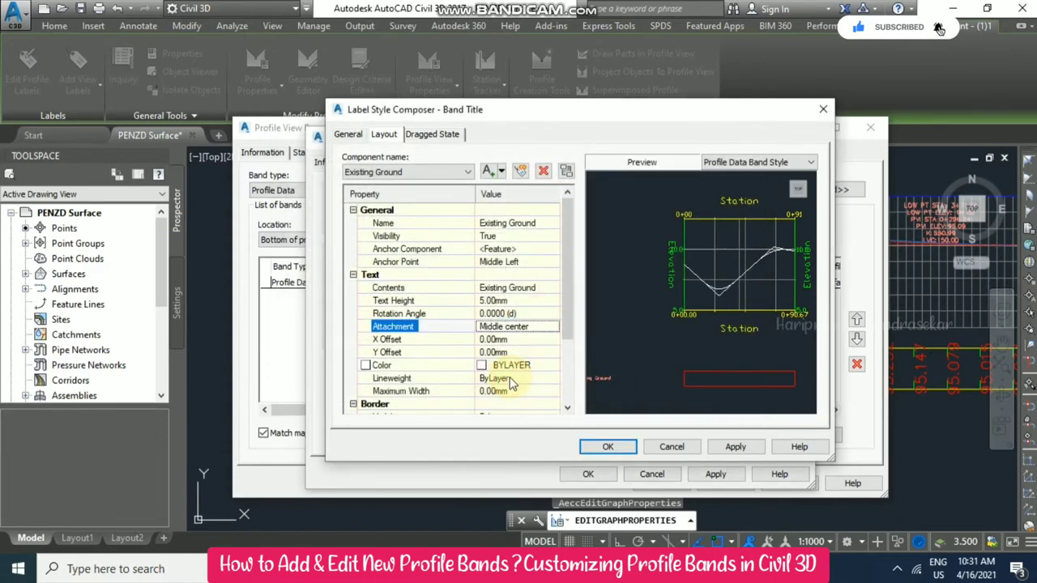
left_click(533, 260)
left_click(536, 262)
left_click(504, 312)
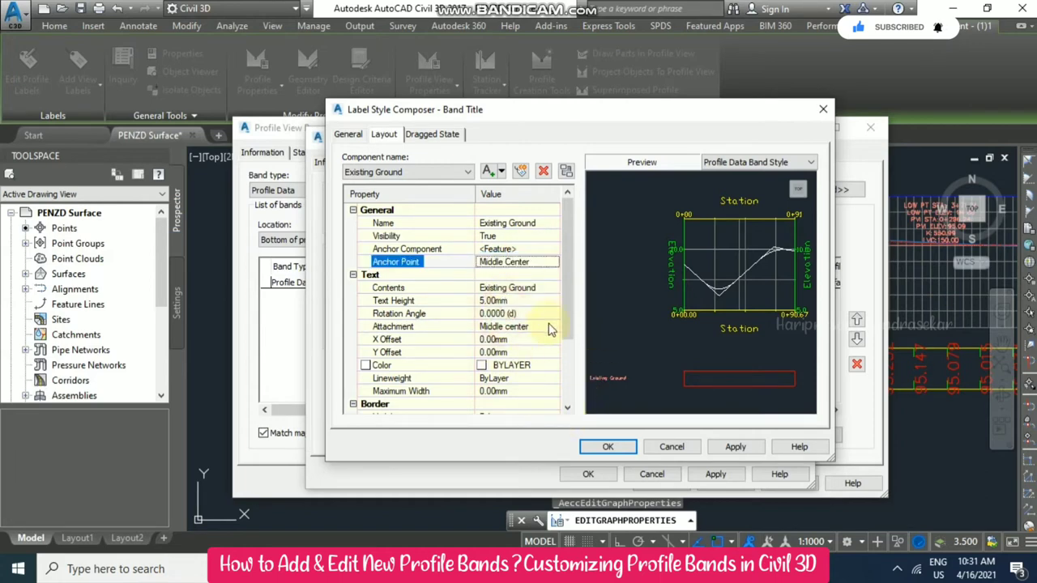
left_click(609, 447)
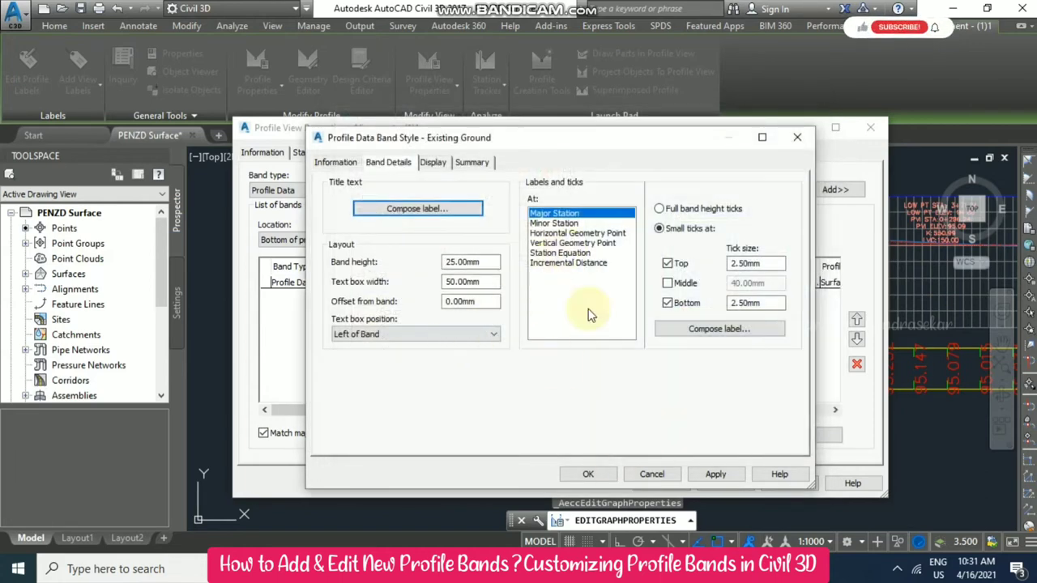
- Turn on the Band Title Box display in the Existing Ground band style
left_click(433, 162)
left_click(487, 263)
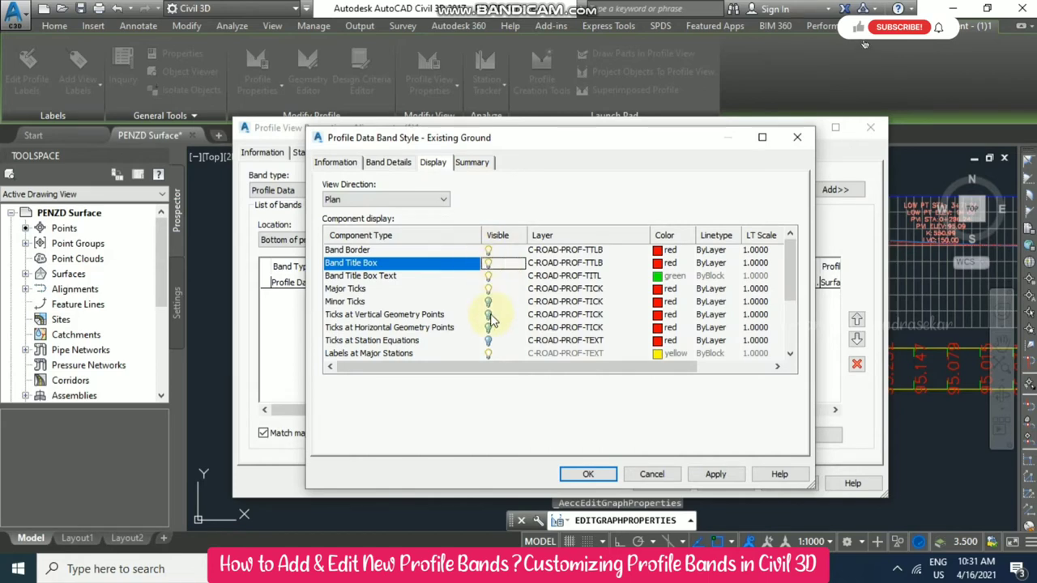
scroll(490, 318, "down", 1)
- Rename the Major Station label's text component as Existing Ground and open its contents for editing
left_click(388, 162)
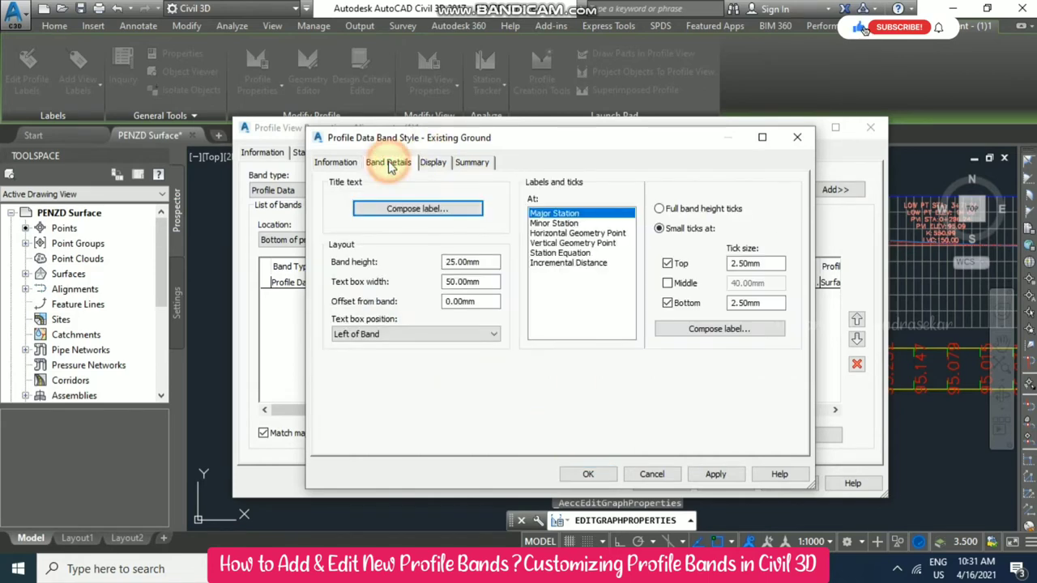
left_click(714, 327)
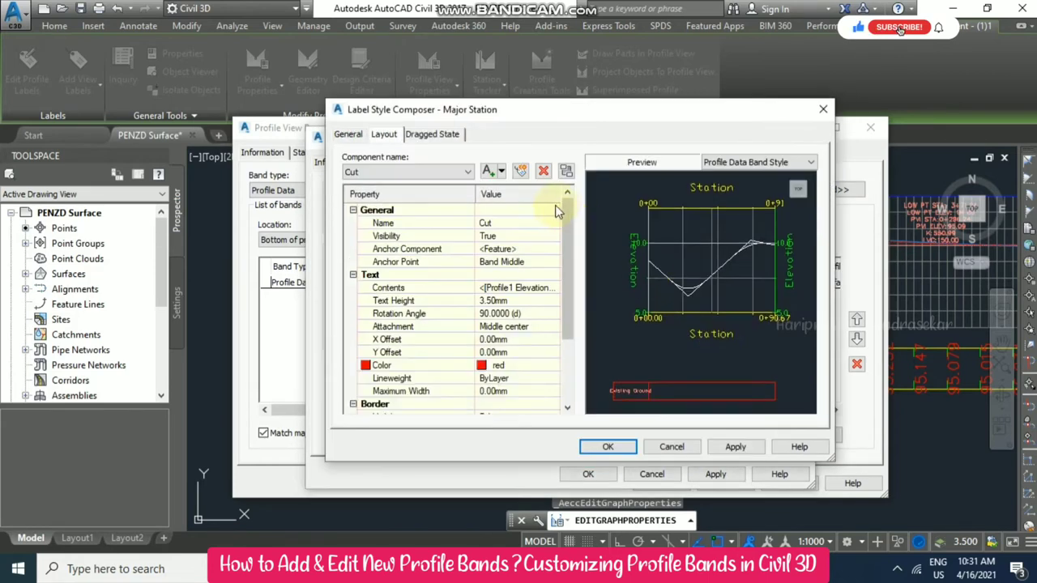
left_click(512, 224)
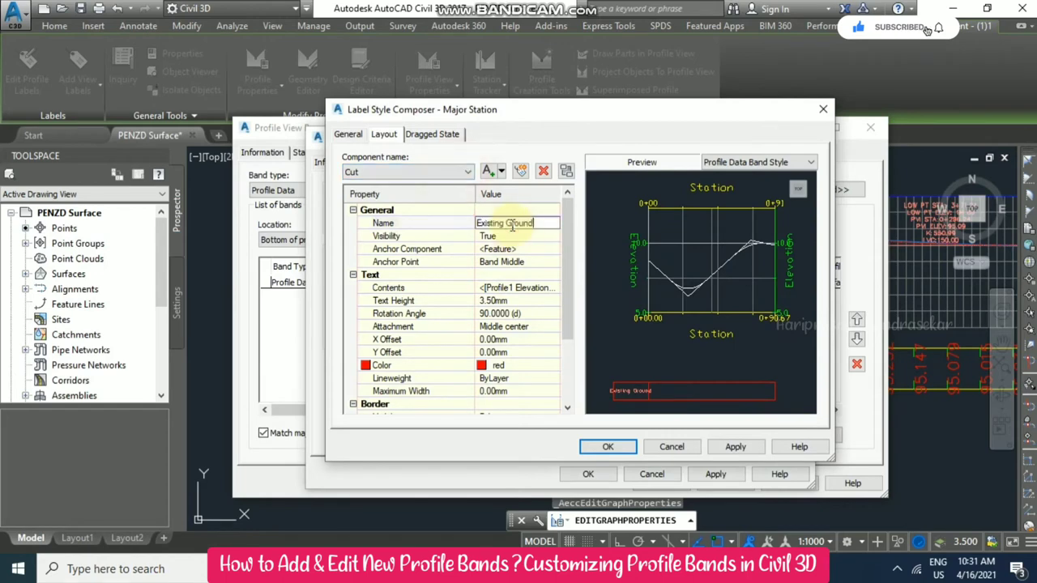
type("Existing Ground")
left_click(554, 290)
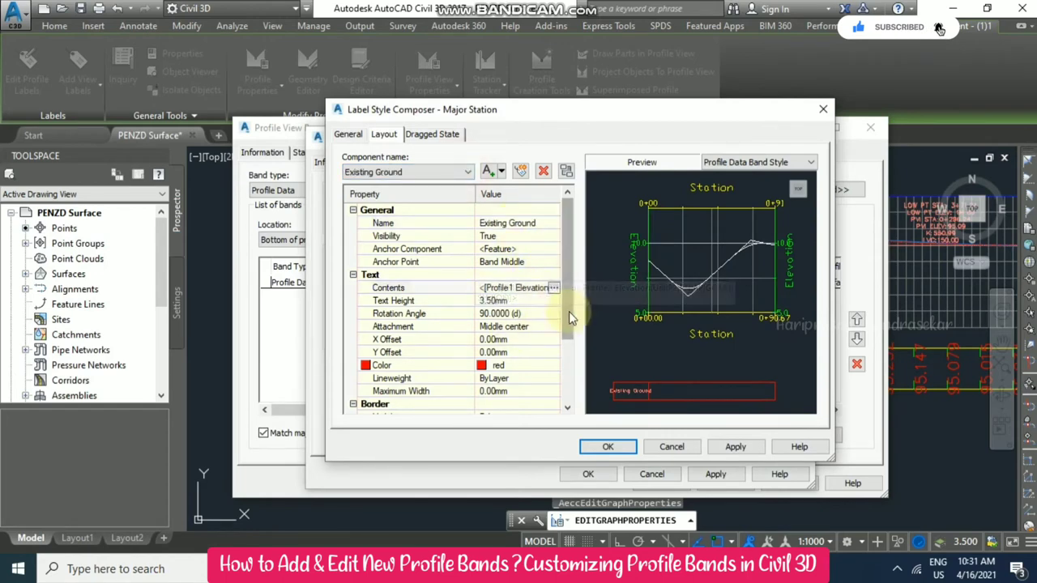
left_click(555, 289)
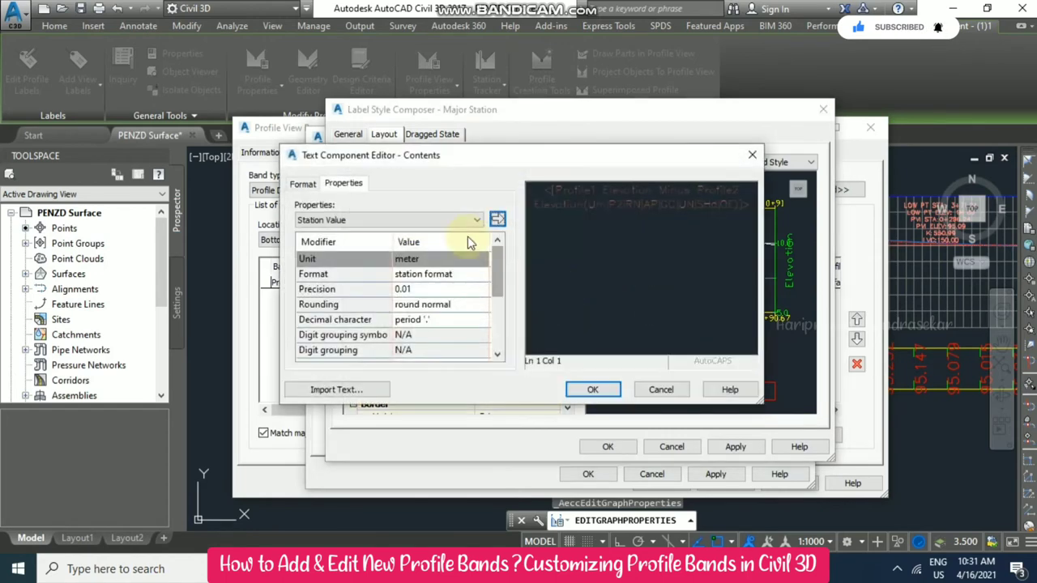
- Try to select the Profile2 Elevation property with a precision of 0.001 for the label contents
left_click(463, 216)
left_click(375, 278)
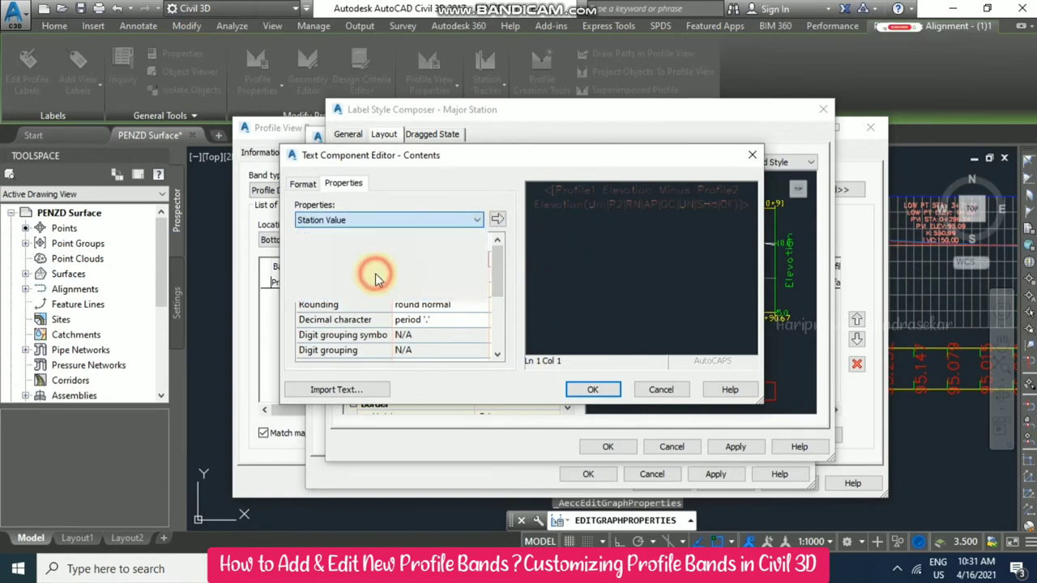
left_click(463, 274)
left_click(467, 275)
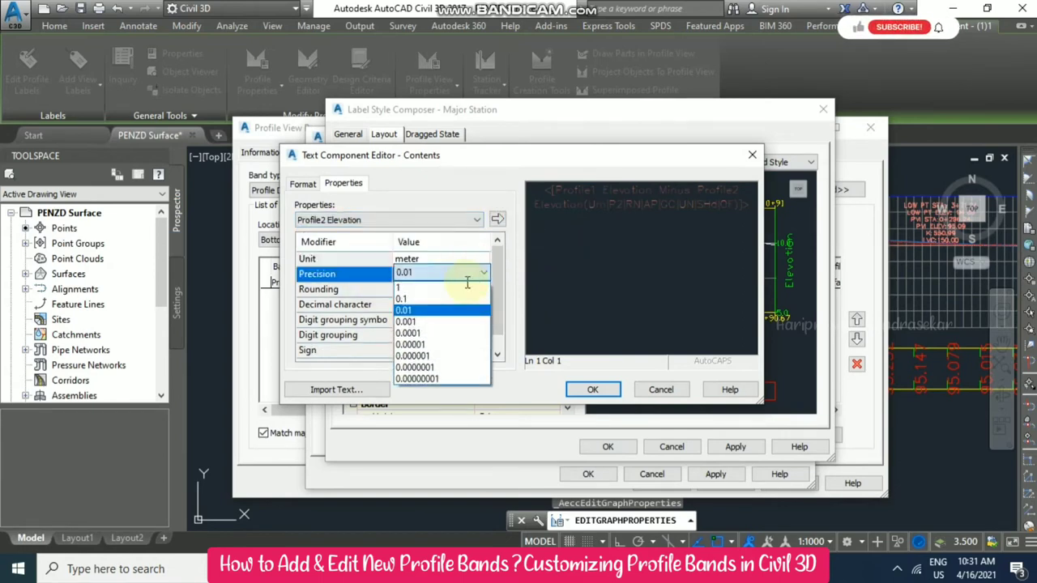
left_click(406, 321)
- Delete the Profile1 Elevation Minus Profile2 Elevation expression from the label contents
left_click(533, 196)
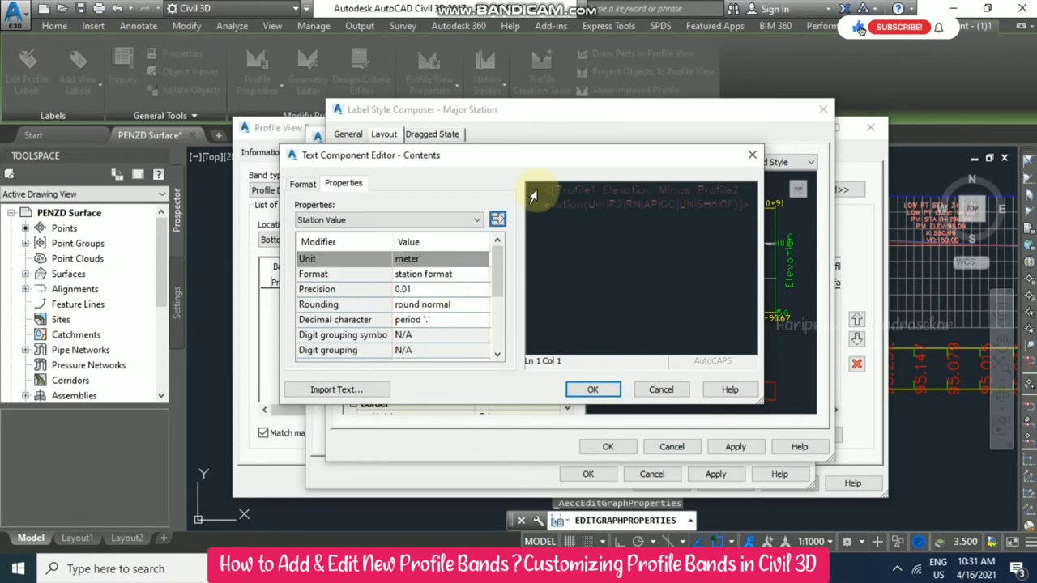
left_click_drag(533, 196, 625, 226)
key("Delete")
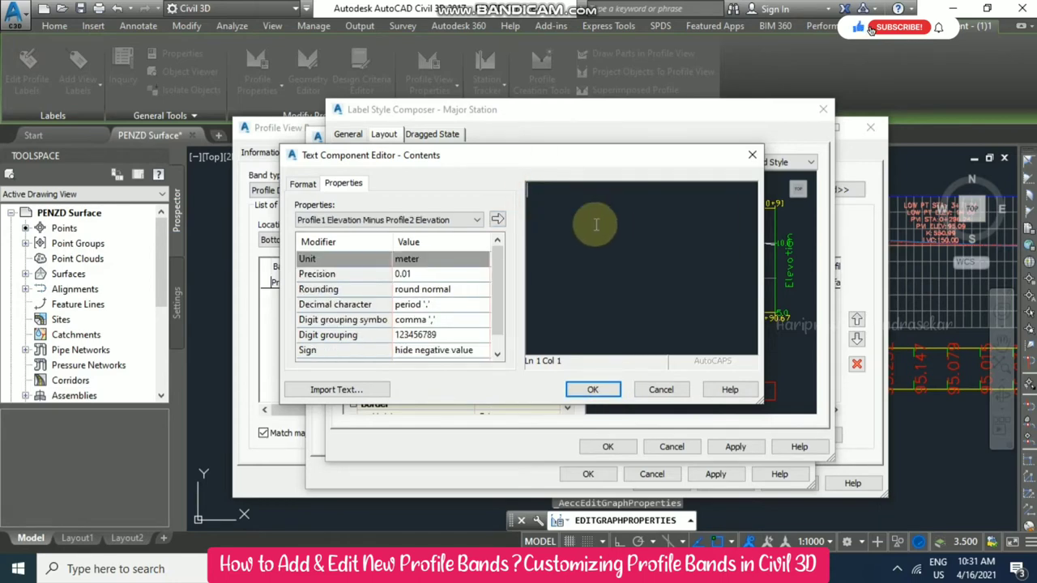
left_click(497, 219)
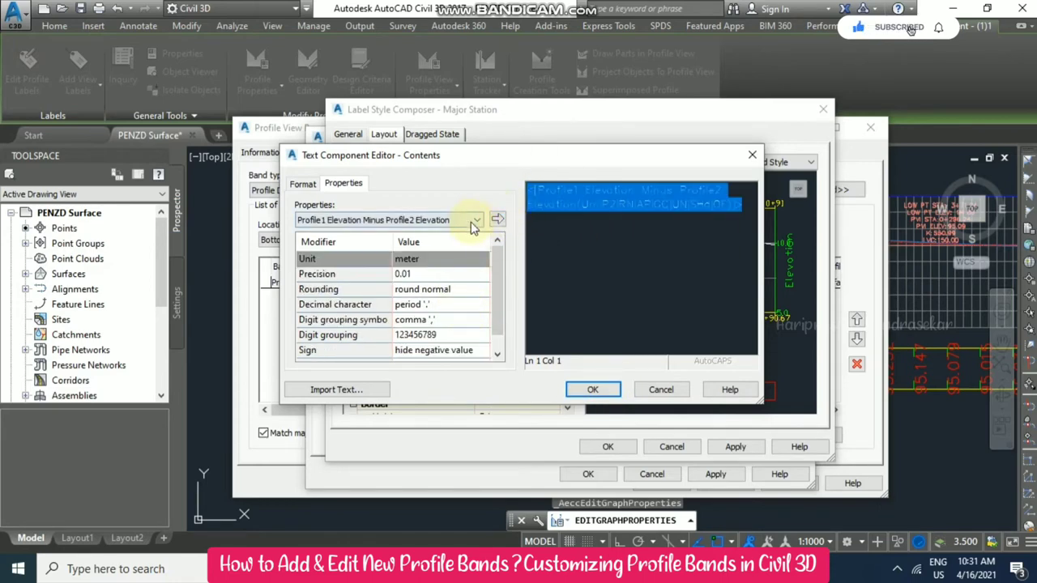
key("Delete")
- Insert Profile2 Elevation with a precision of 0.001 as the label contents and accept the text
left_click(453, 219)
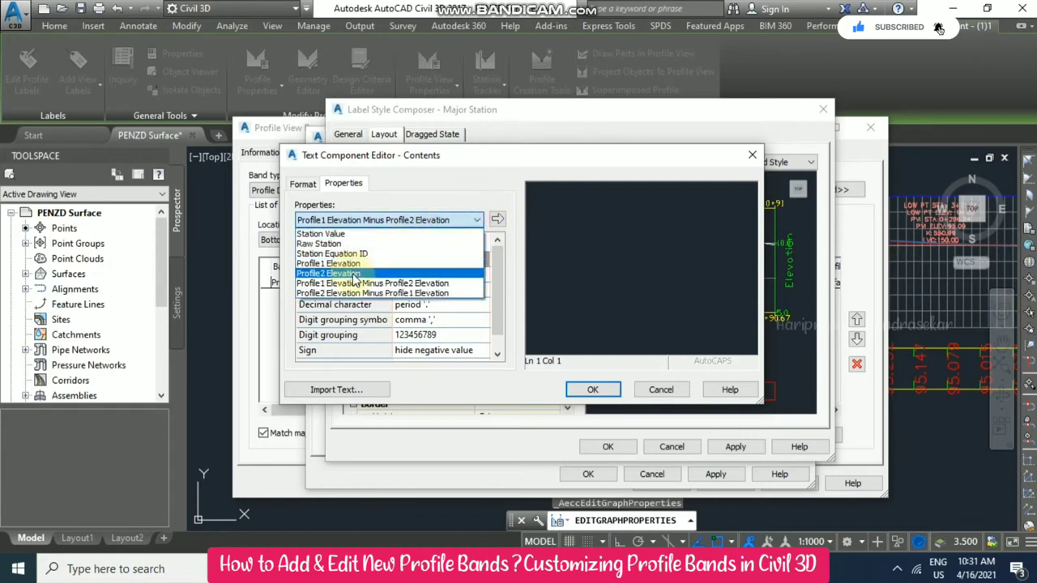
left_click(410, 265)
left_click(455, 289)
left_click(457, 273)
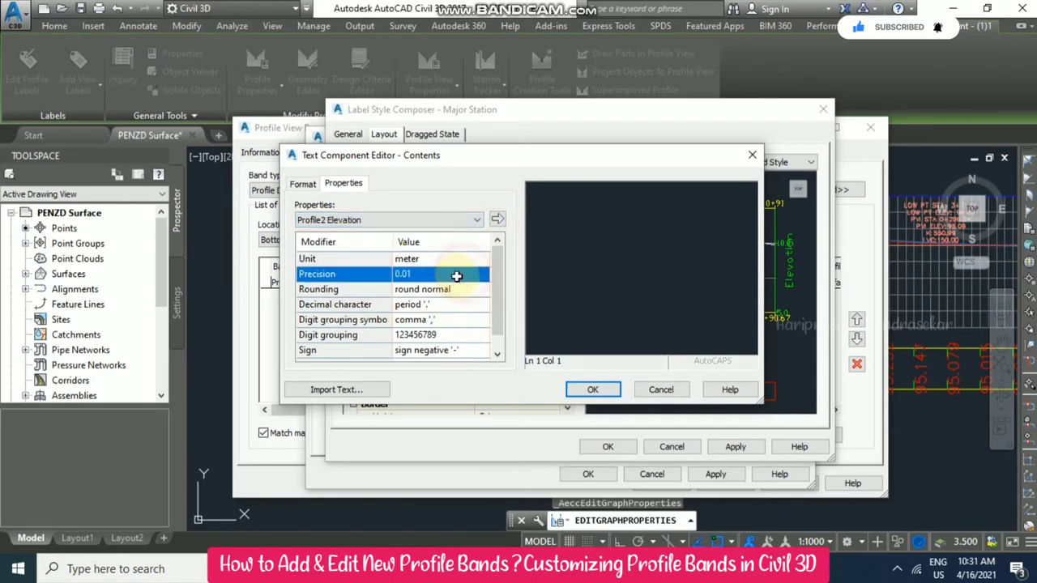
left_click(479, 273)
left_click(405, 322)
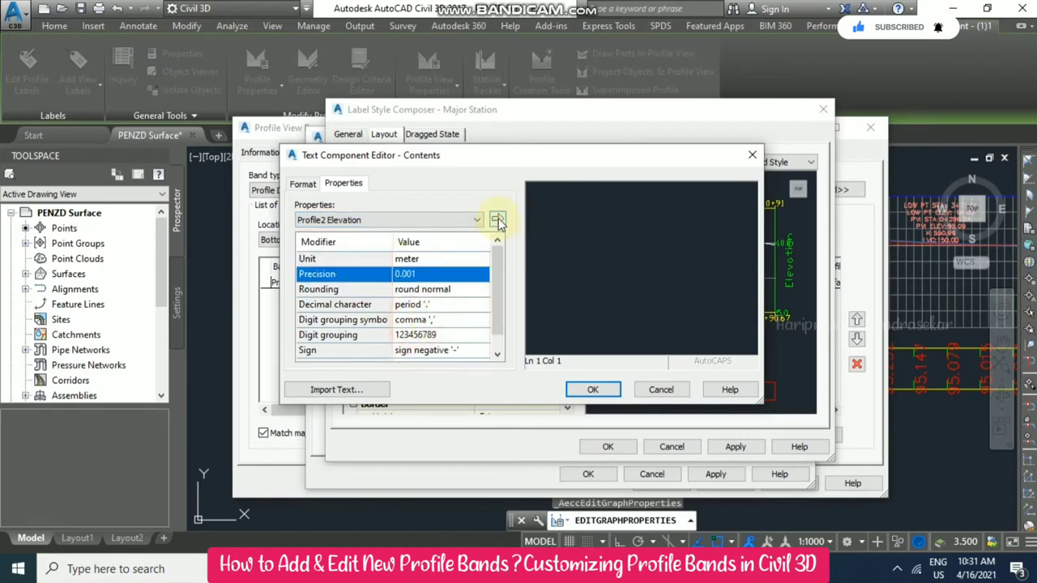
left_click(497, 219)
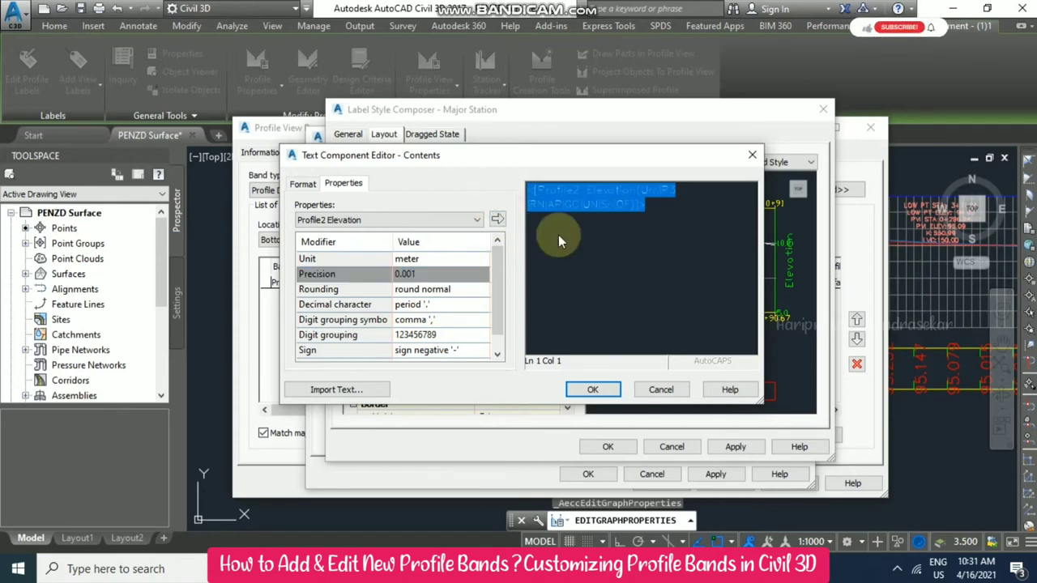
left_click(594, 390)
- Set the Major Station label text's color to yellow and its height to 5.5 mm, and accept the label
left_click(546, 365)
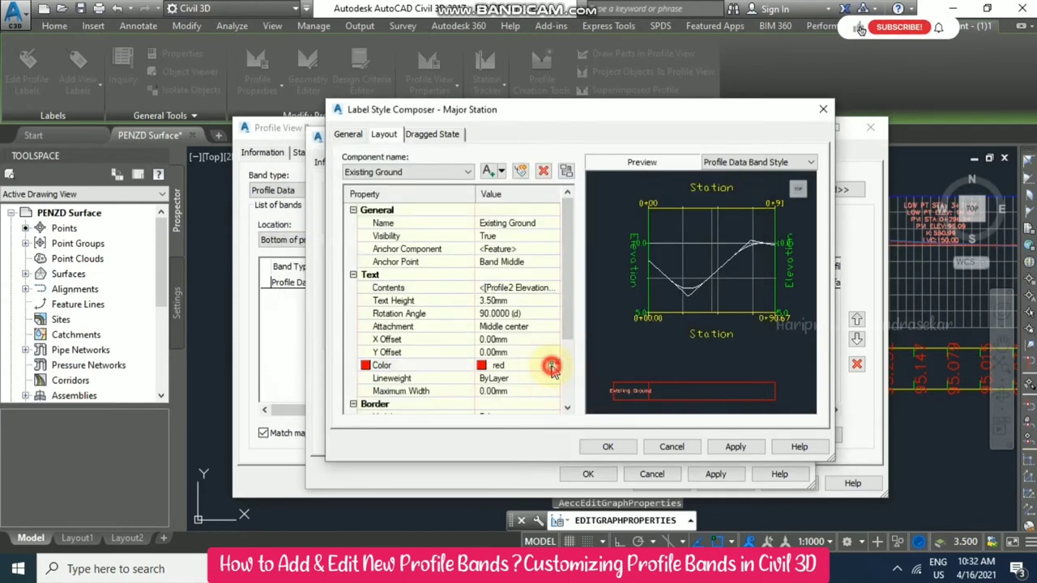
left_click(553, 365)
left_click(415, 317)
left_click(502, 404)
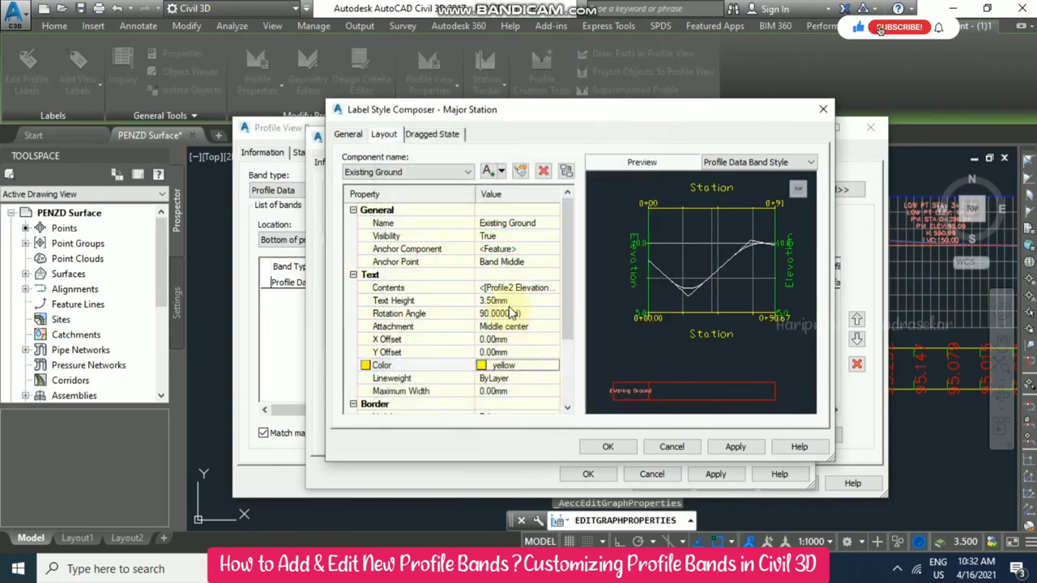
left_click(518, 301)
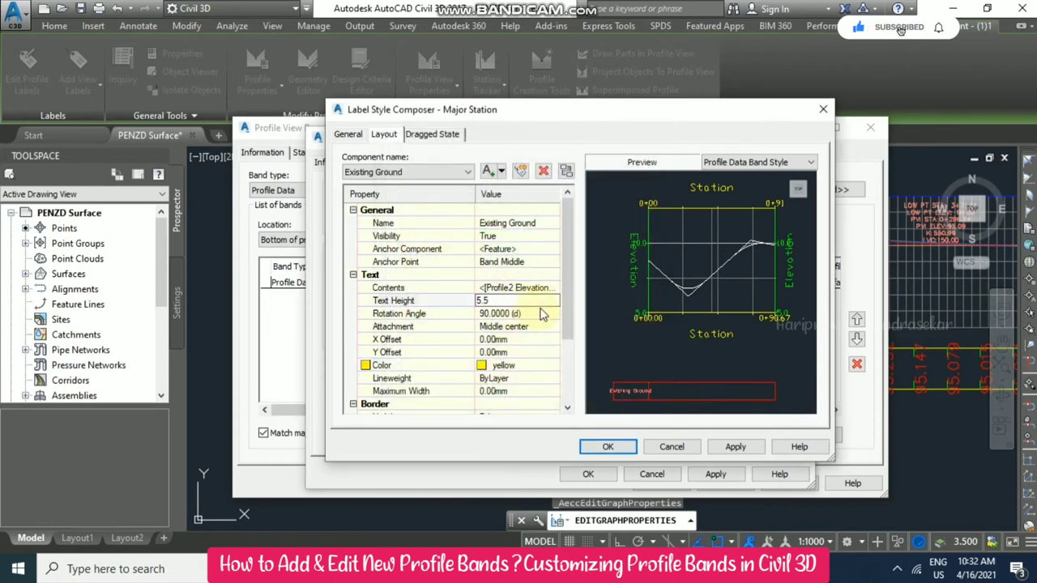
type("5.5")
left_click(527, 365)
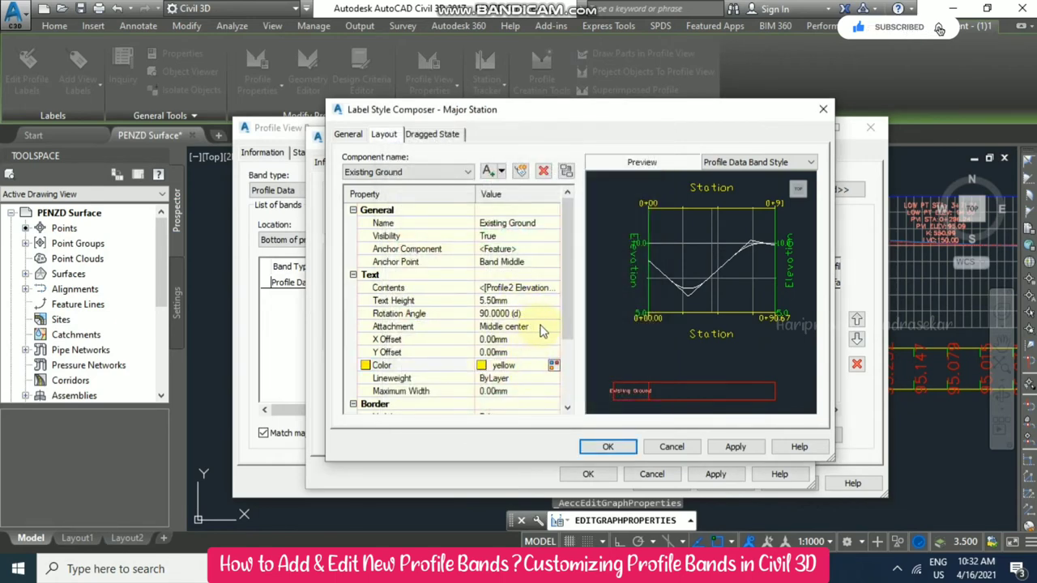
scroll(559, 299, "down", 2)
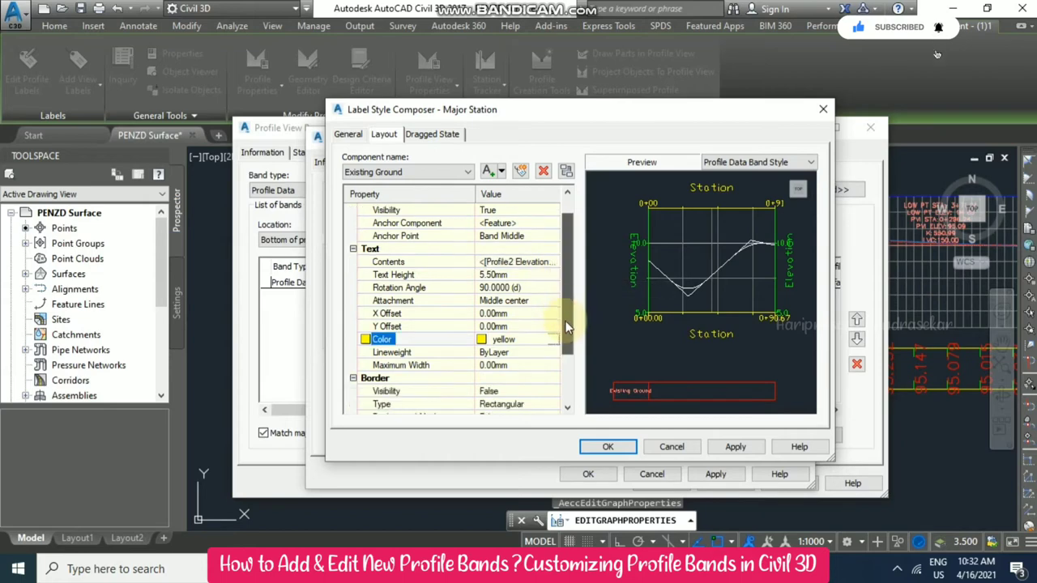
scroll(563, 304, "up", 2)
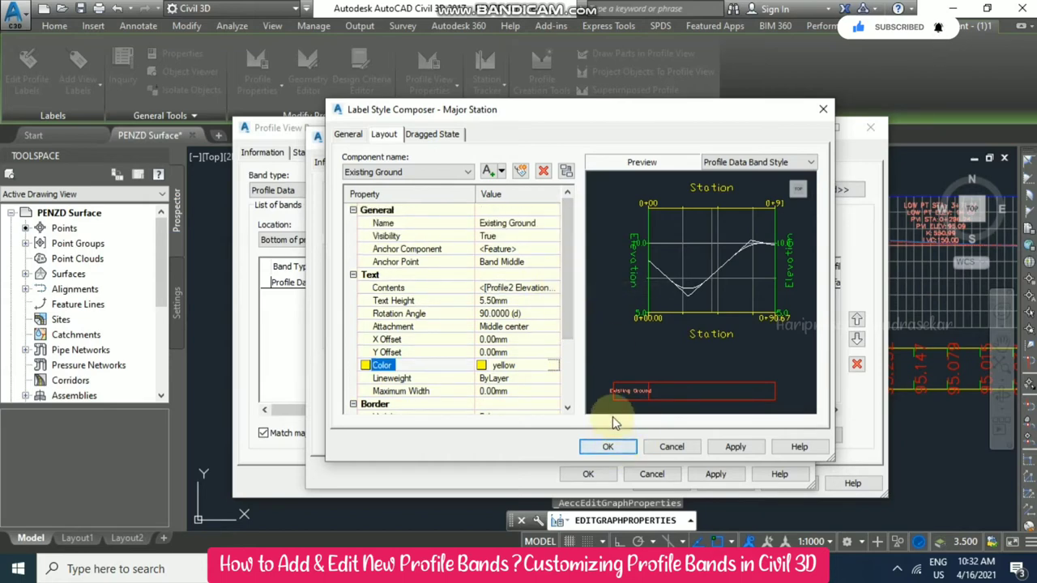
left_click(607, 447)
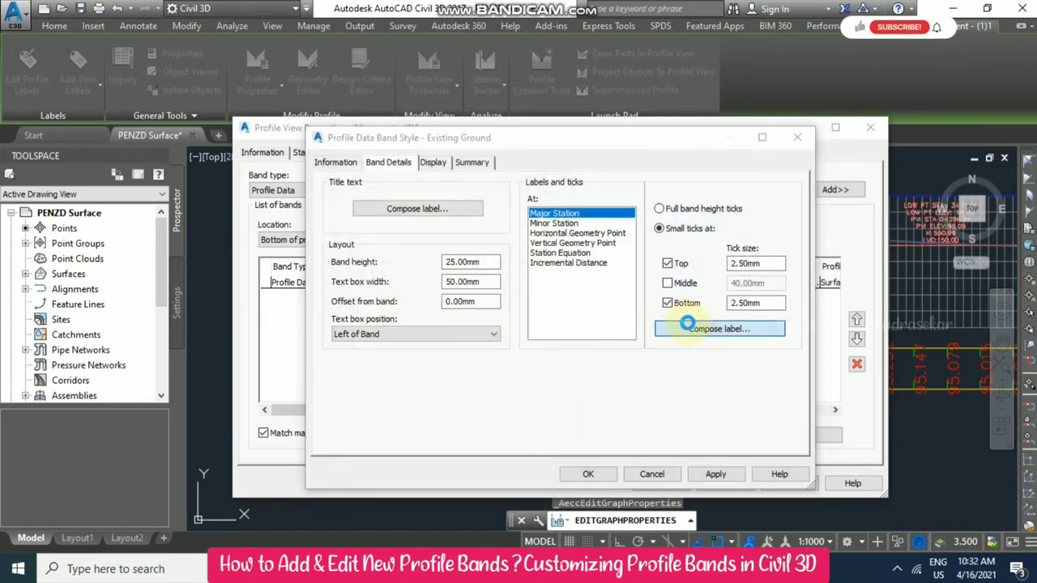
- Recheck and accept the Major Station label and band style, and add the Existing Ground band to the profile view
left_click(690, 323)
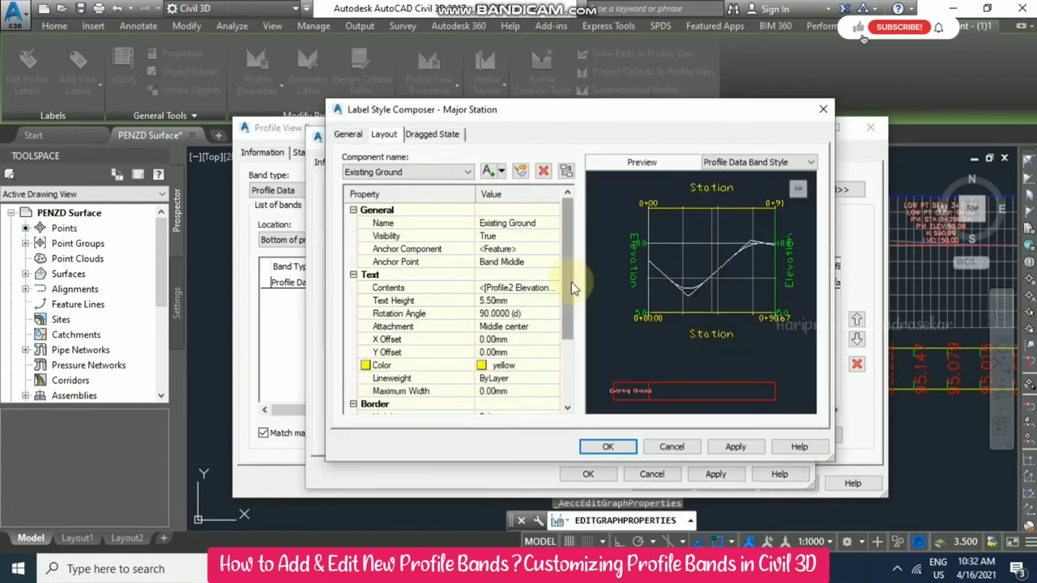
left_click_drag(571, 281, 572, 379)
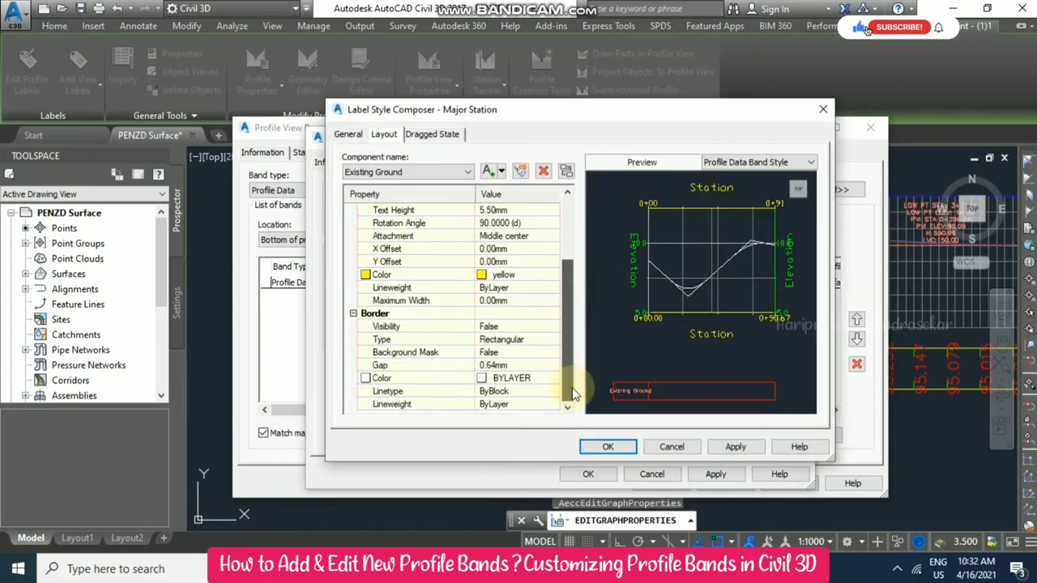
left_click(608, 447)
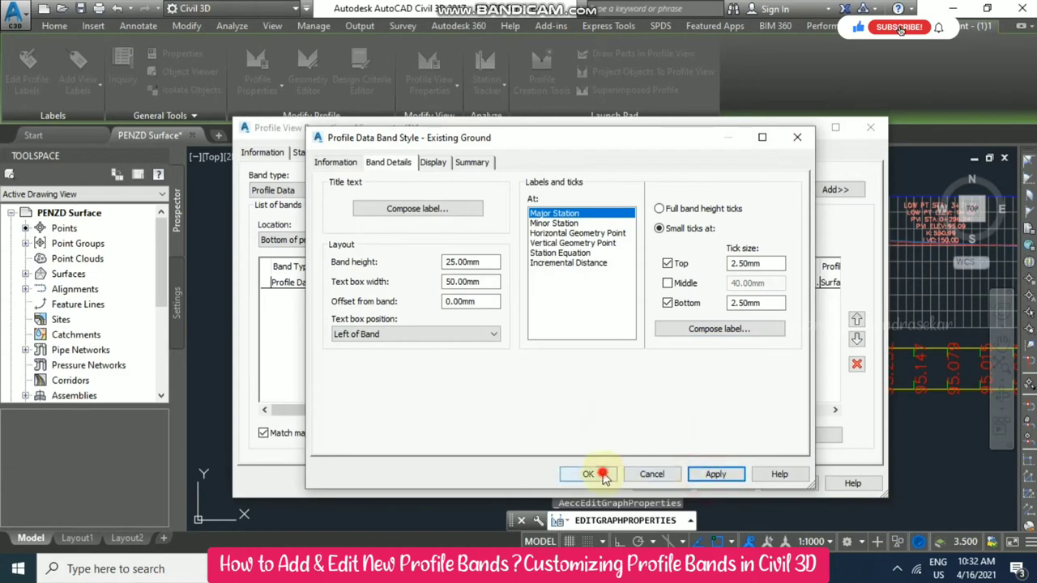
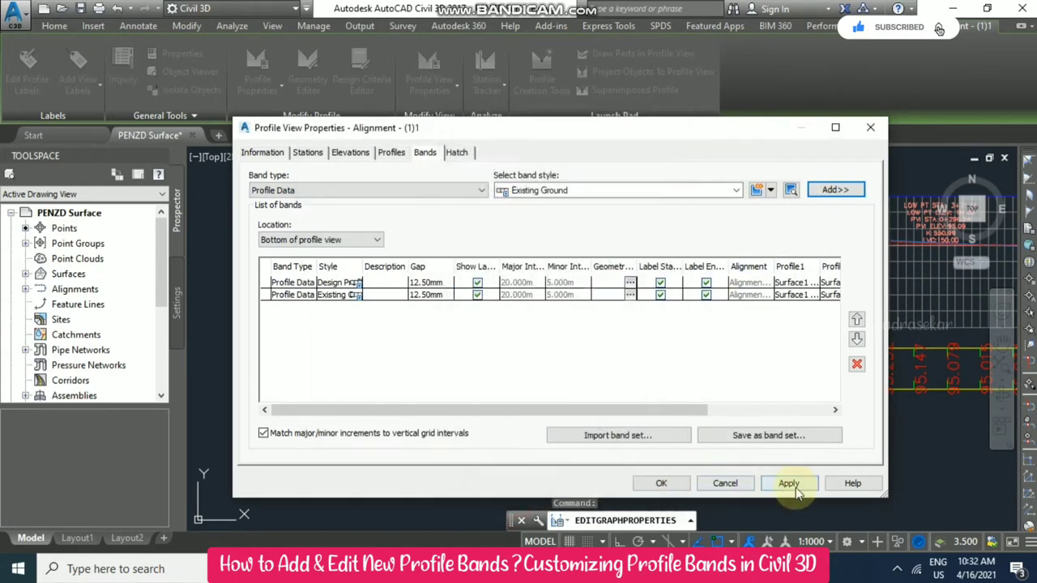
- Copy the Existing Ground band style as a new style named Station
left_click(770, 189)
left_click(802, 225)
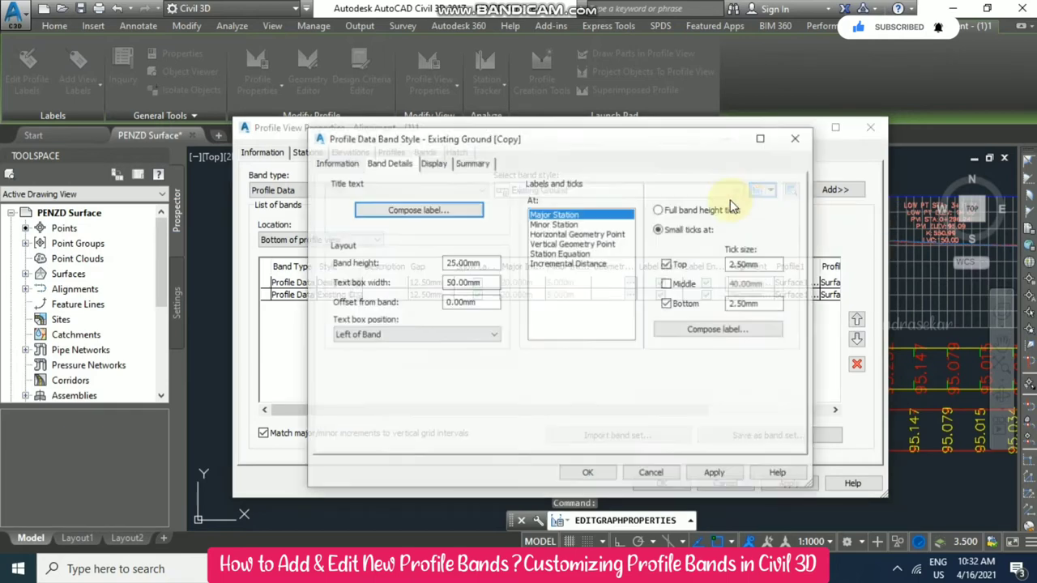
left_click(335, 162)
triple_click(428, 200)
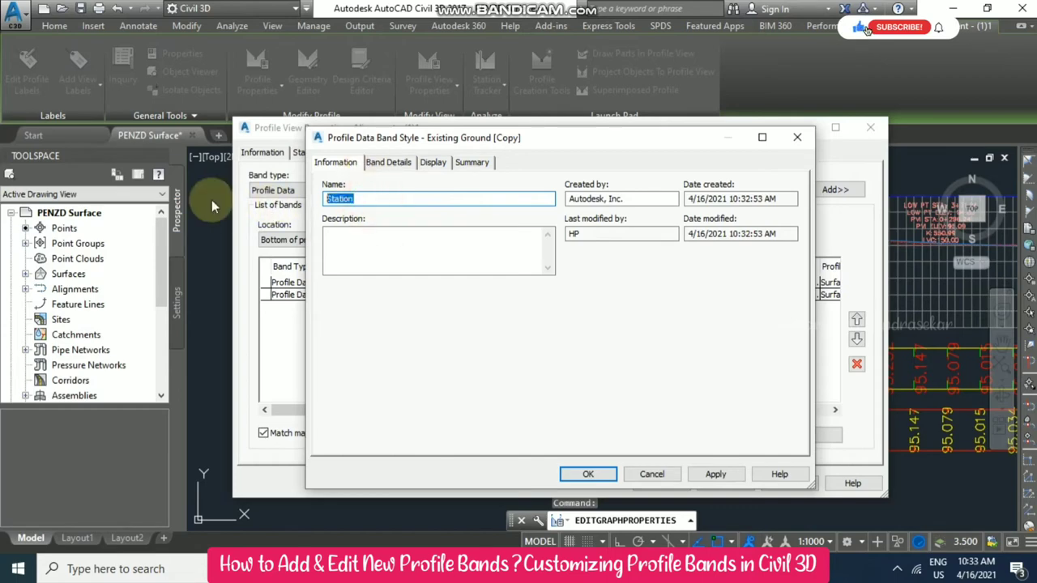
- Set both the name and the contents of the band title's text component to Station, and accept the title label
left_click(388, 162)
left_click(437, 209)
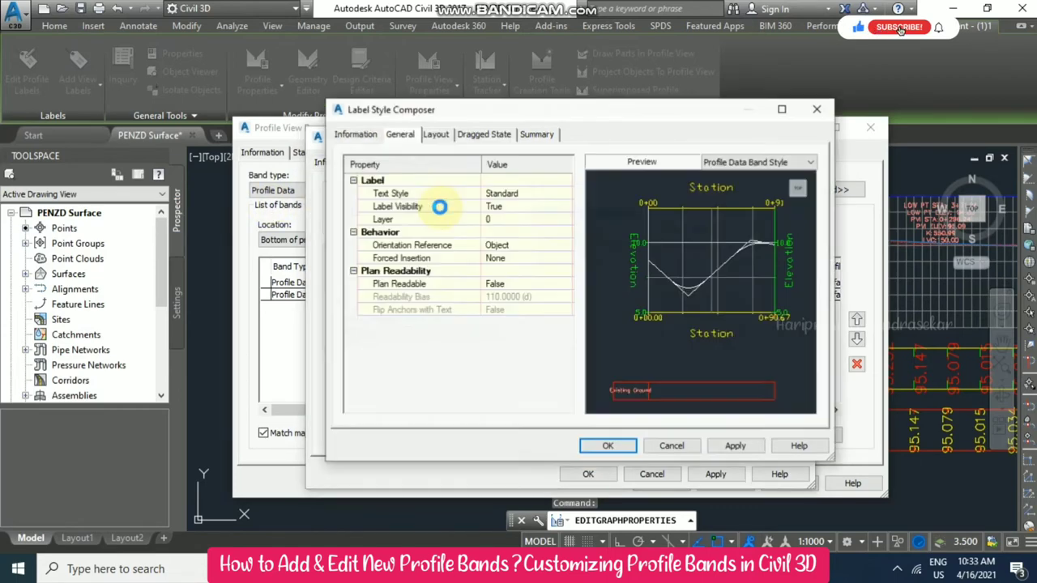
left_click(384, 134)
left_click(551, 222)
left_click(549, 288)
left_click(558, 288)
triple_click(665, 208)
key("ctrl+v")
left_click(592, 391)
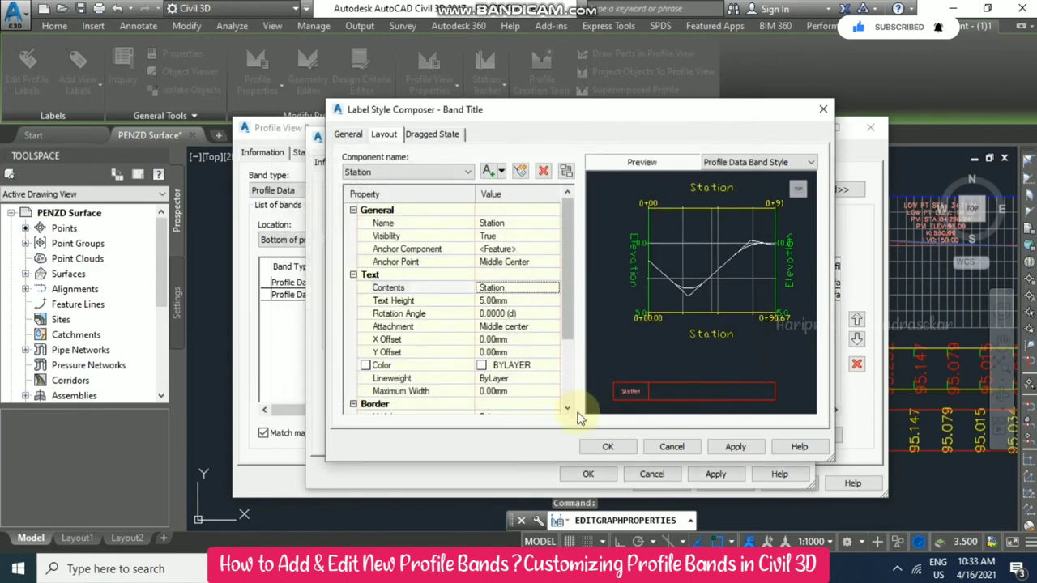
left_click(609, 446)
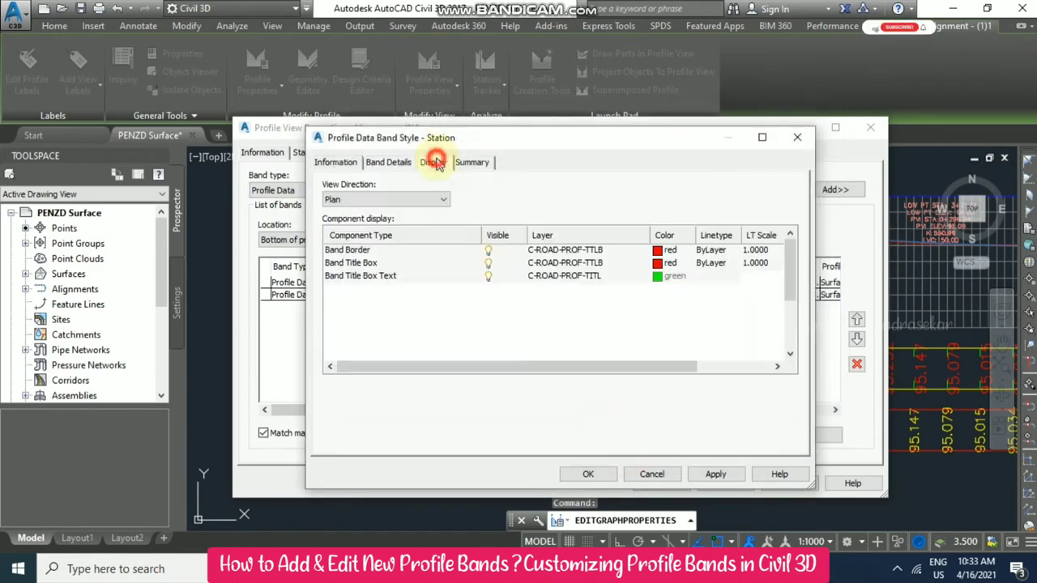
- Check the Station style's component display and rename its Major Station label component as Station
scroll(490, 314, "down", 2)
scroll(518, 263, "up", 2)
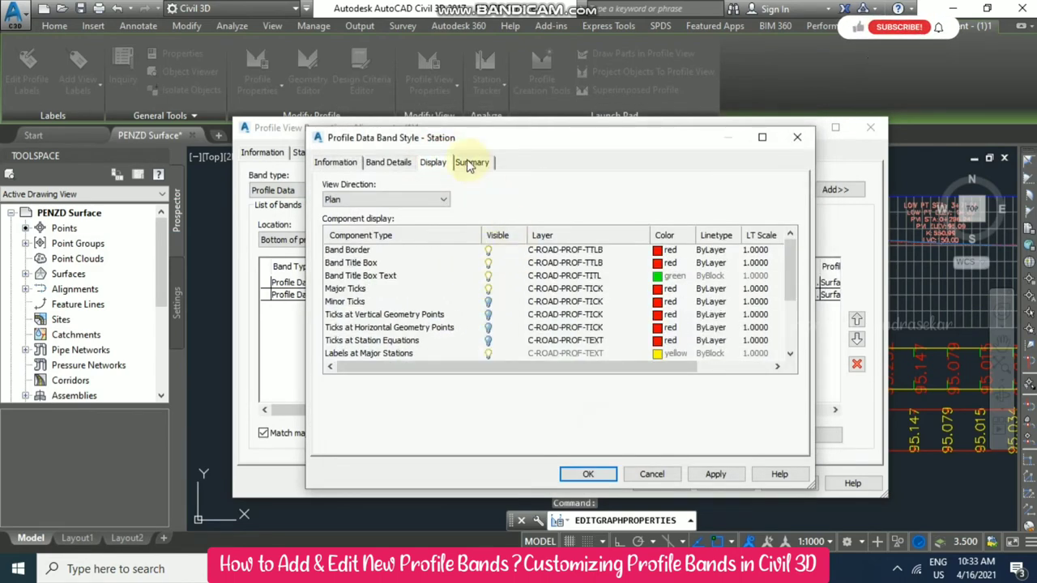
left_click(393, 166)
left_click(752, 266)
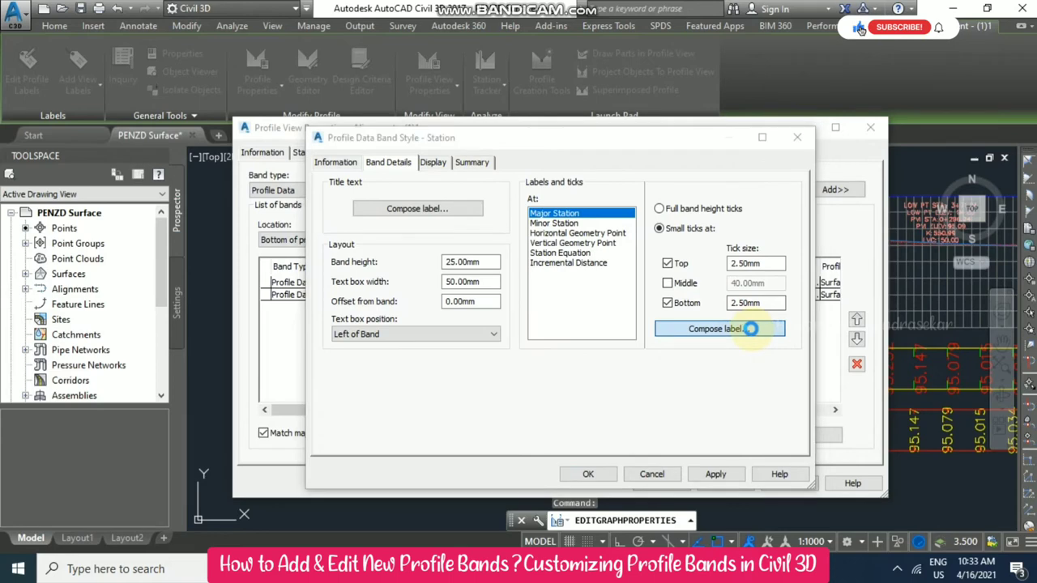
left_click(539, 224)
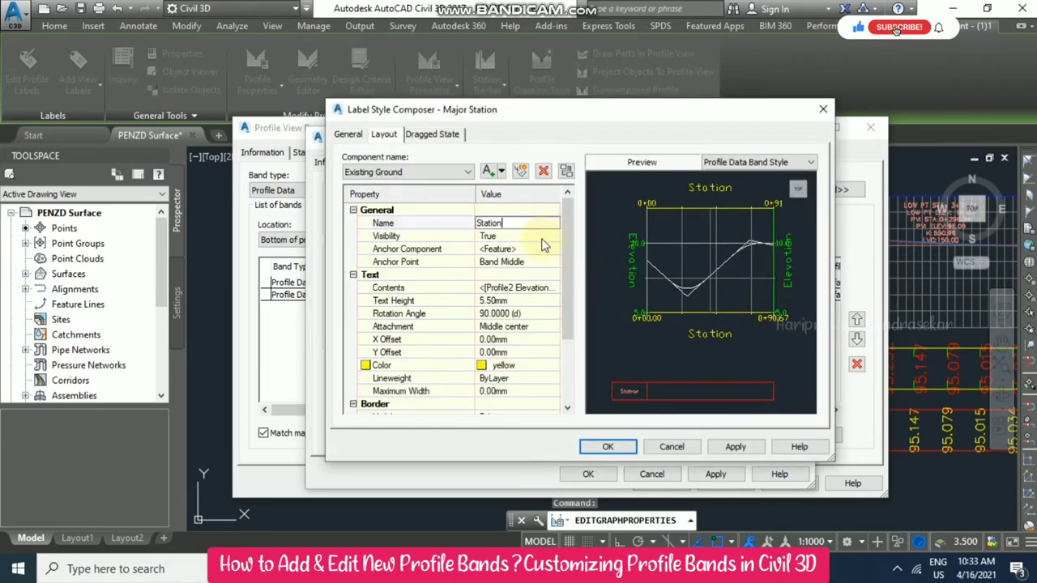
- Replace the Major Station label's contents with the Station Value property in station format at a precision of 1
left_click(518, 288)
left_click(551, 287)
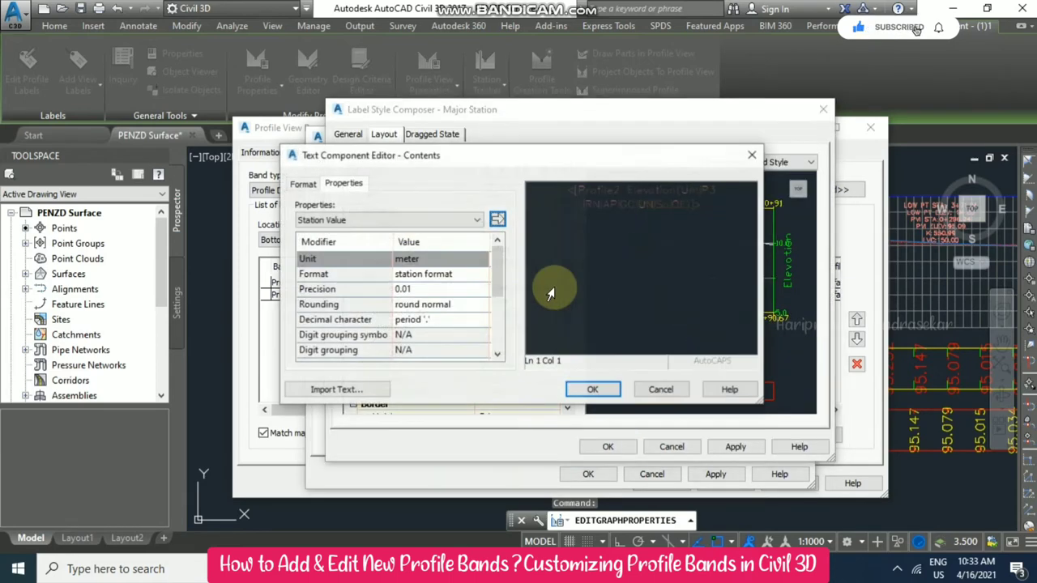
left_click(392, 219)
left_click(393, 225)
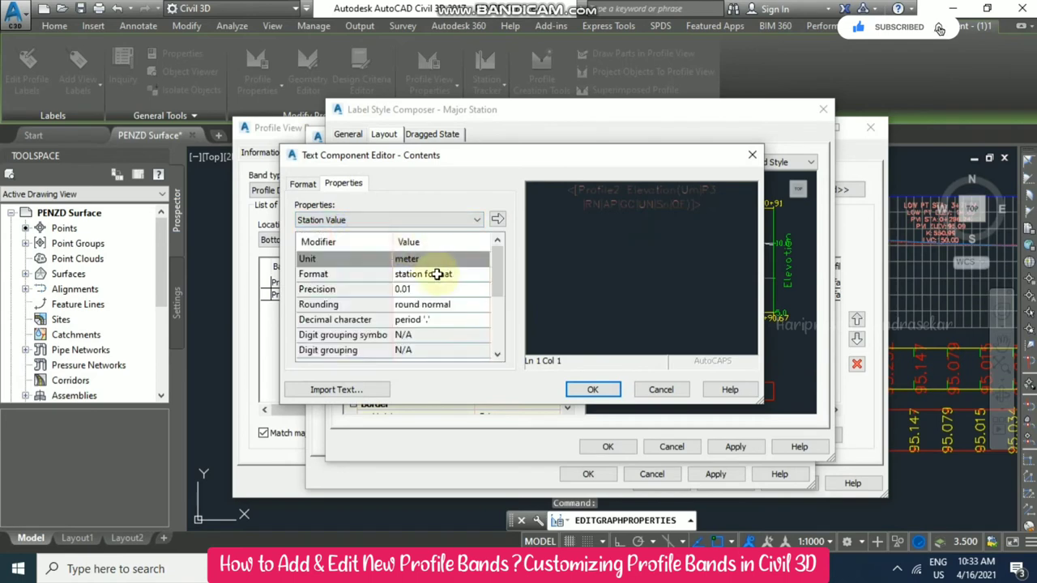
left_click(481, 288)
left_click(484, 290)
left_click(452, 305)
left_click_drag(559, 195, 665, 220)
key("Delete")
left_click(454, 221)
left_click(351, 231)
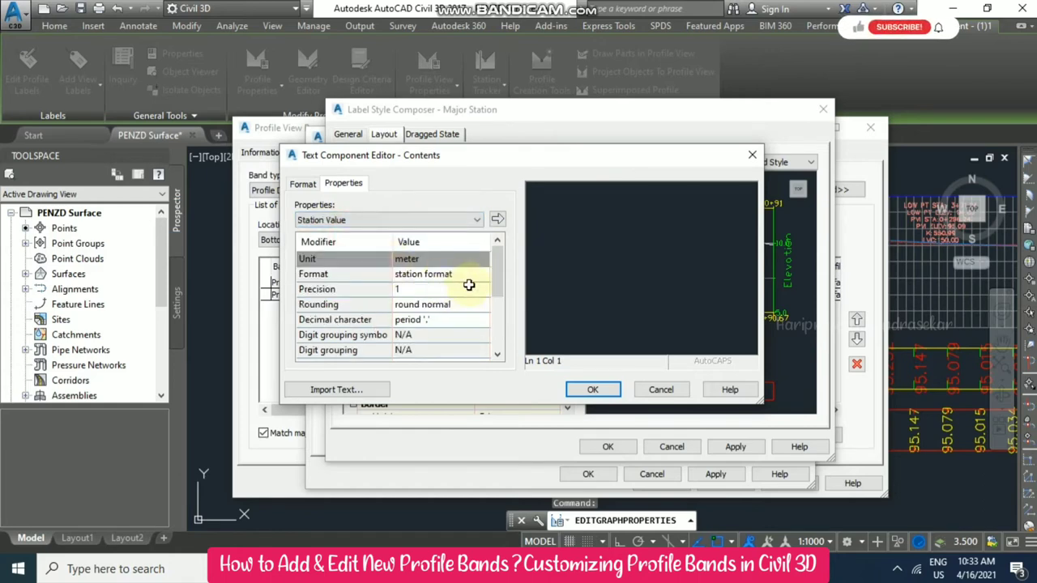
left_click(497, 219)
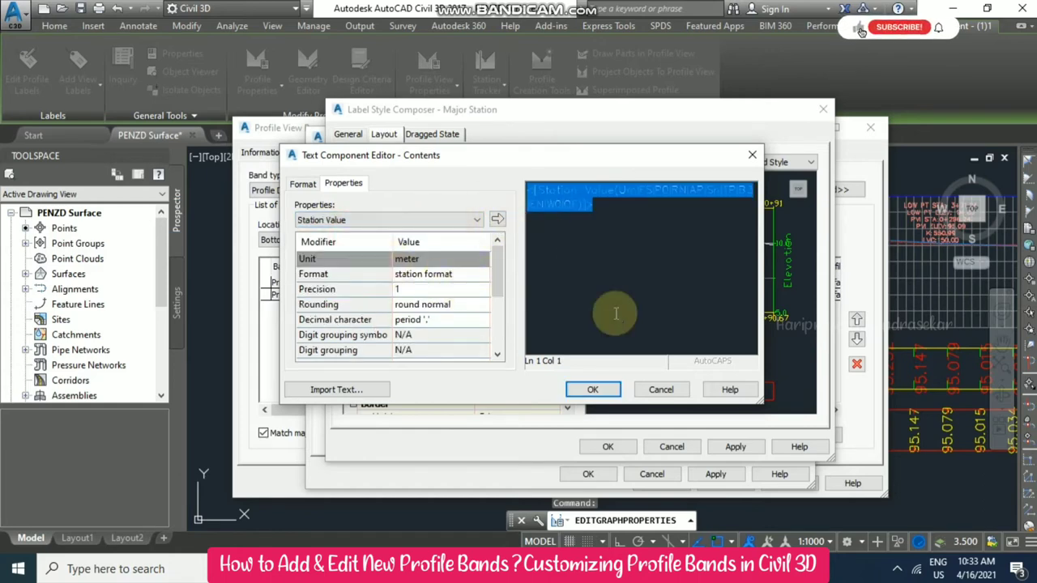
left_click(592, 389)
- Set the Station label's text color to green and accept the label and the Station band style
left_click(555, 366)
left_click(428, 317)
left_click(501, 404)
left_click(609, 446)
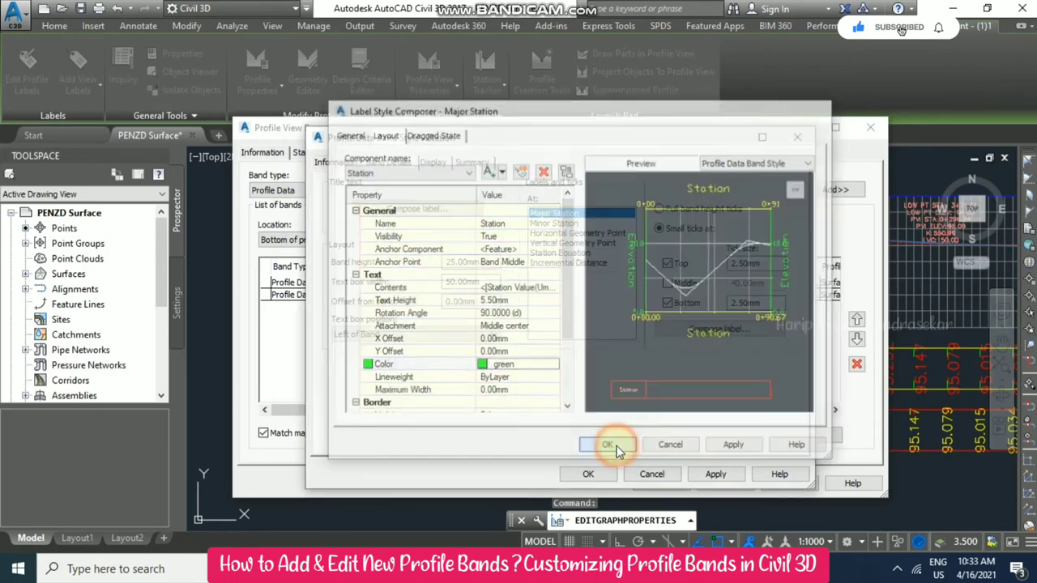
left_click(696, 475)
left_click(588, 475)
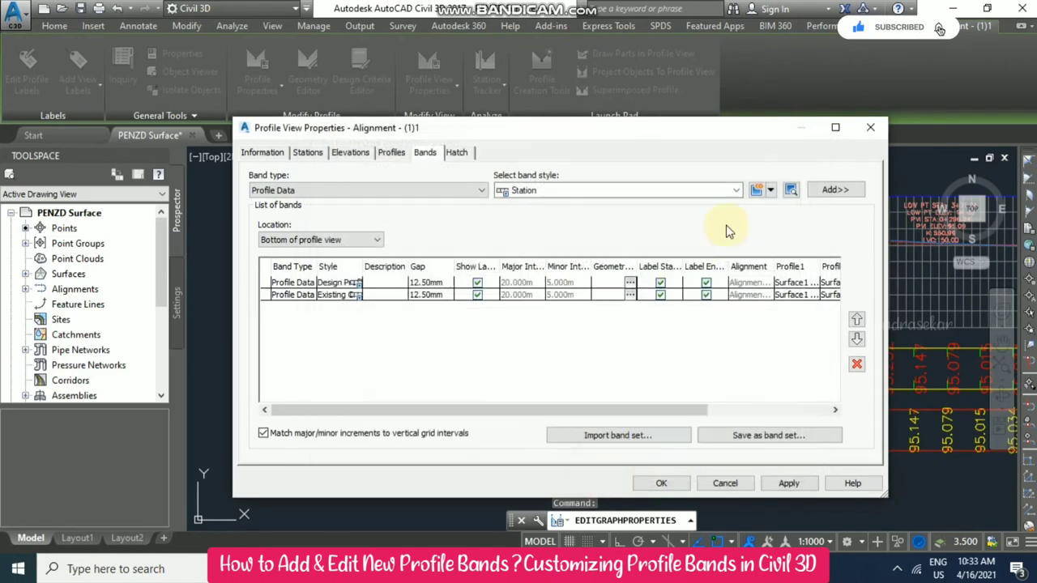
- Add the Station band to the bottom of the profile view with all geometry points labeled, and apply it
left_click(832, 190)
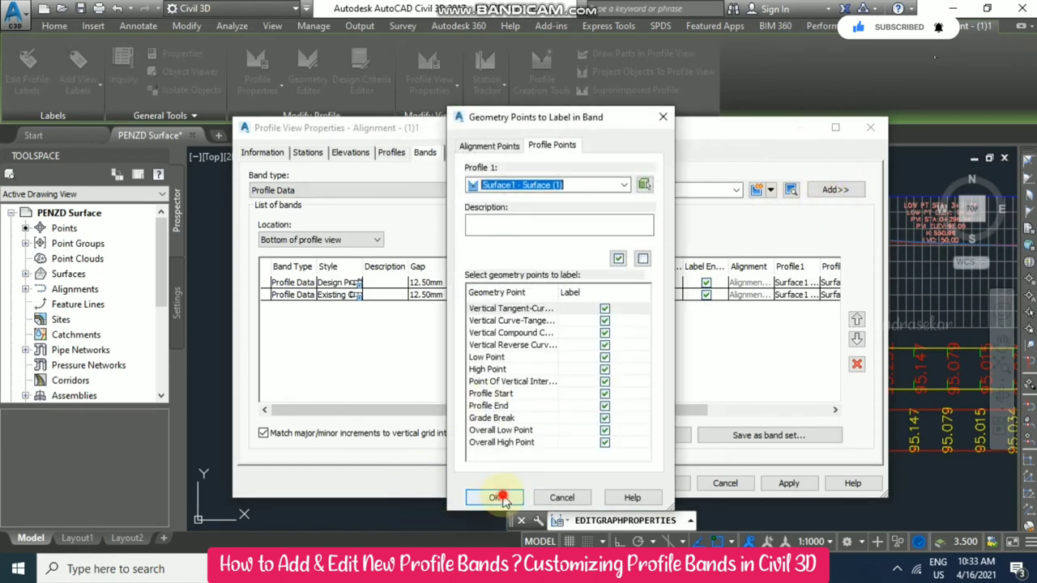
left_click(499, 497)
left_click(788, 482)
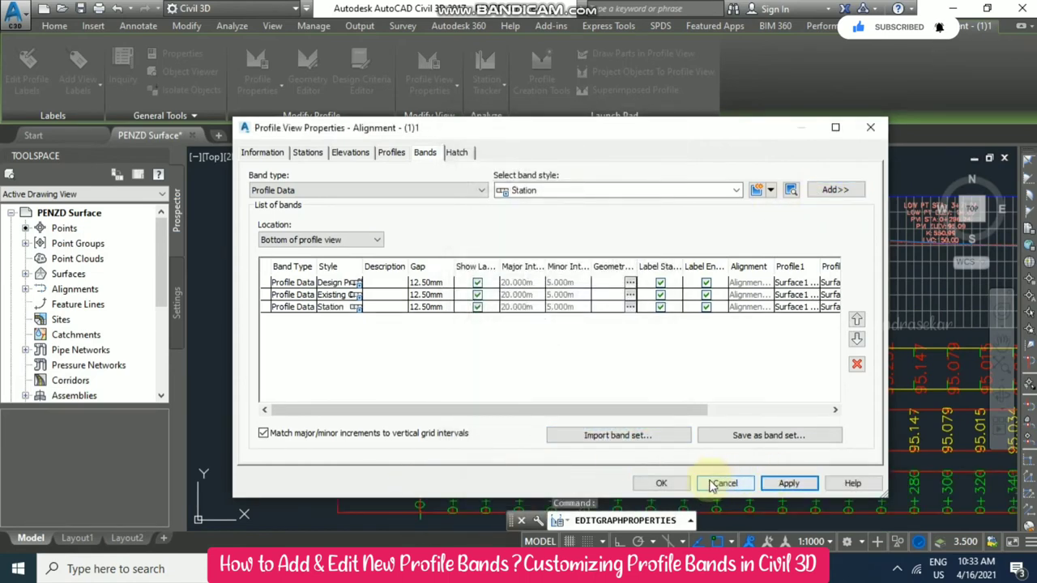
- Copy the Station band style as a new style named Cut & Fill
left_click_drag(518, 127, 741, 65)
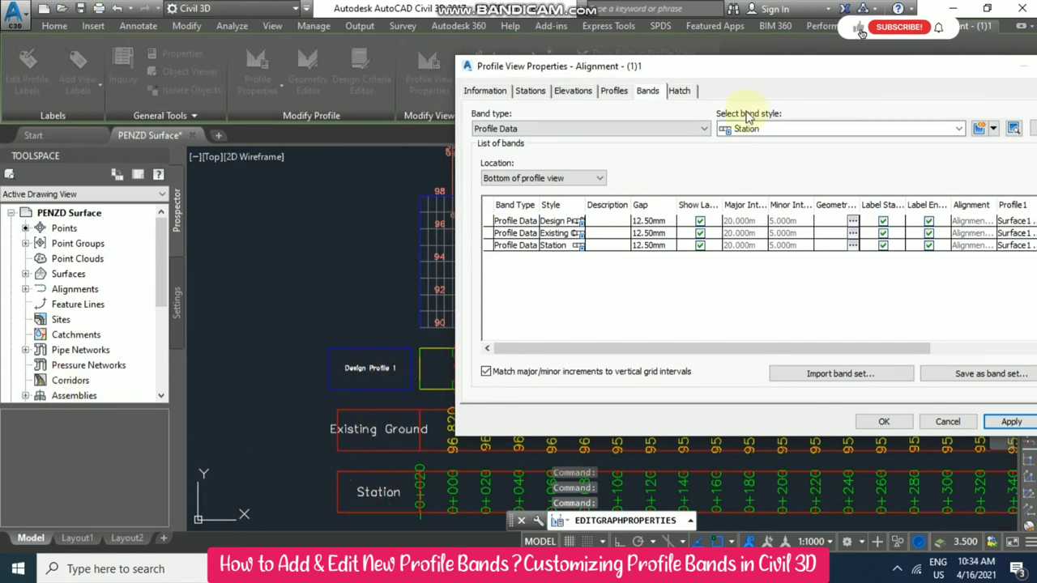
left_click_drag(757, 65, 610, 45)
left_click(848, 107)
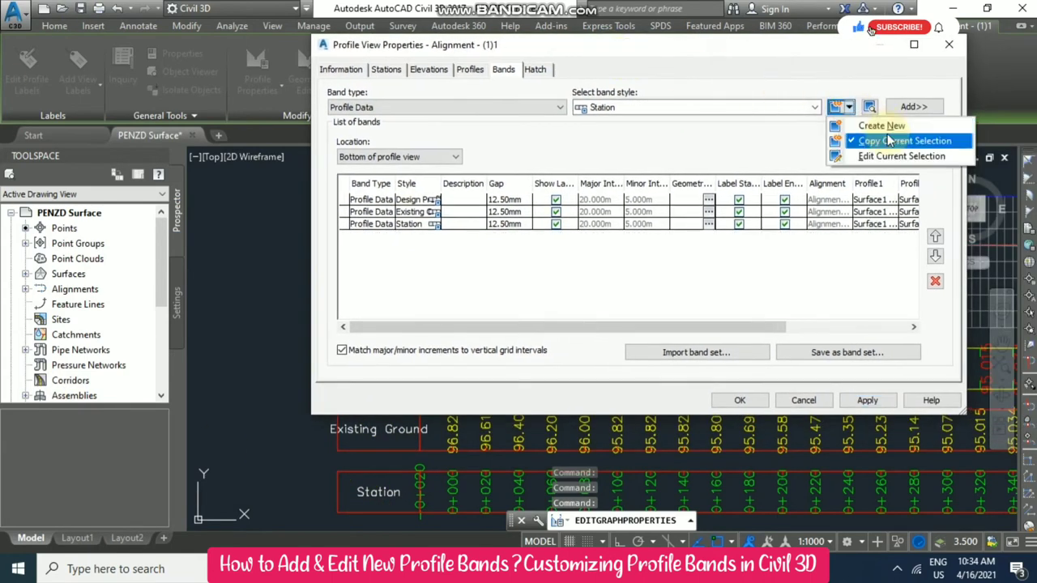
left_click(888, 141)
left_click(336, 162)
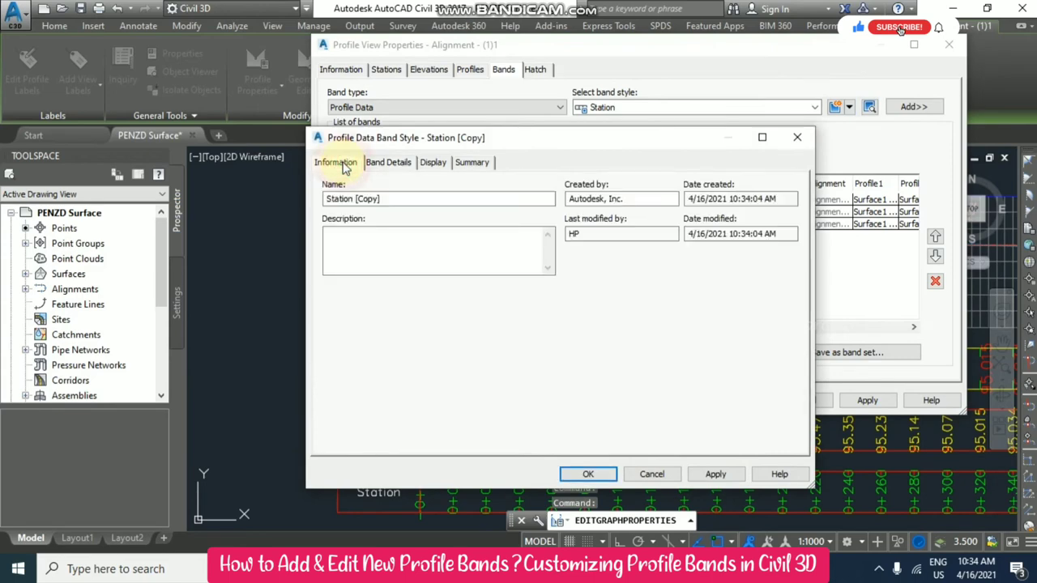
left_click_drag(416, 193, 220, 193)
type("Cut ")
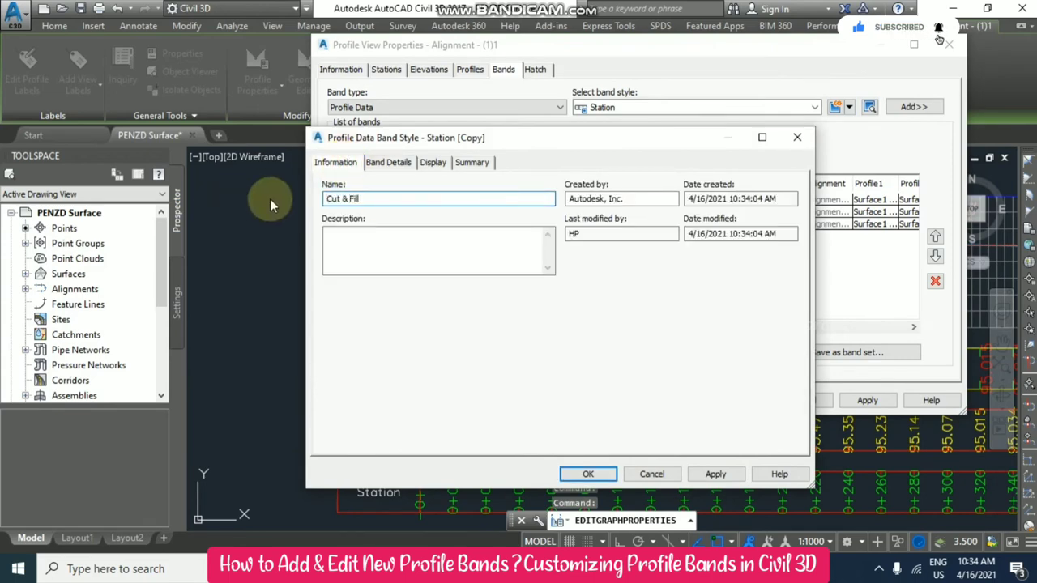
type("& Fill")
- Set both the name and the contents of the band title's text component to Cut & Fill, and accept the title label
left_click(388, 162)
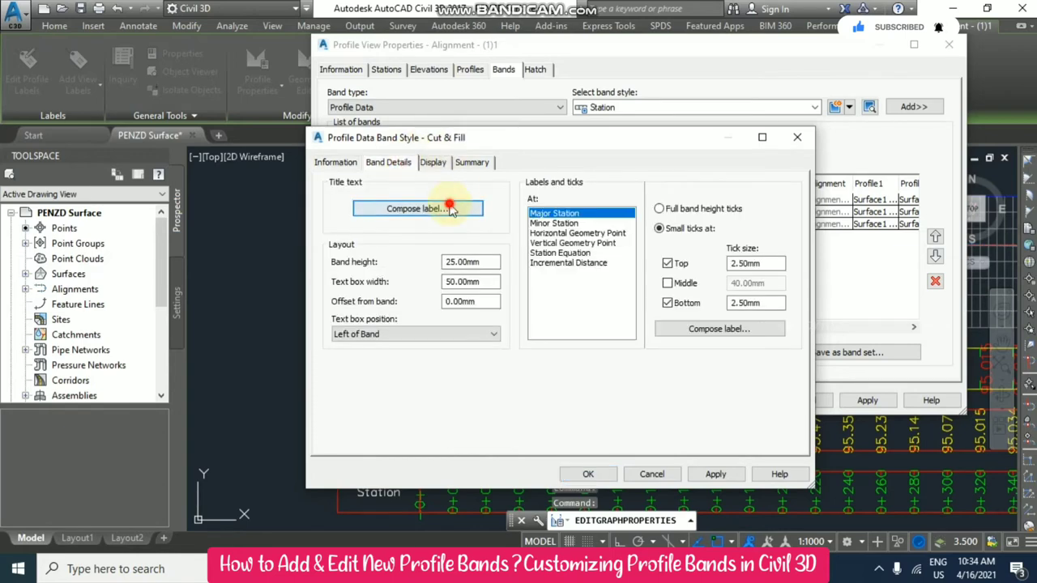
left_click(455, 209)
left_click(517, 224)
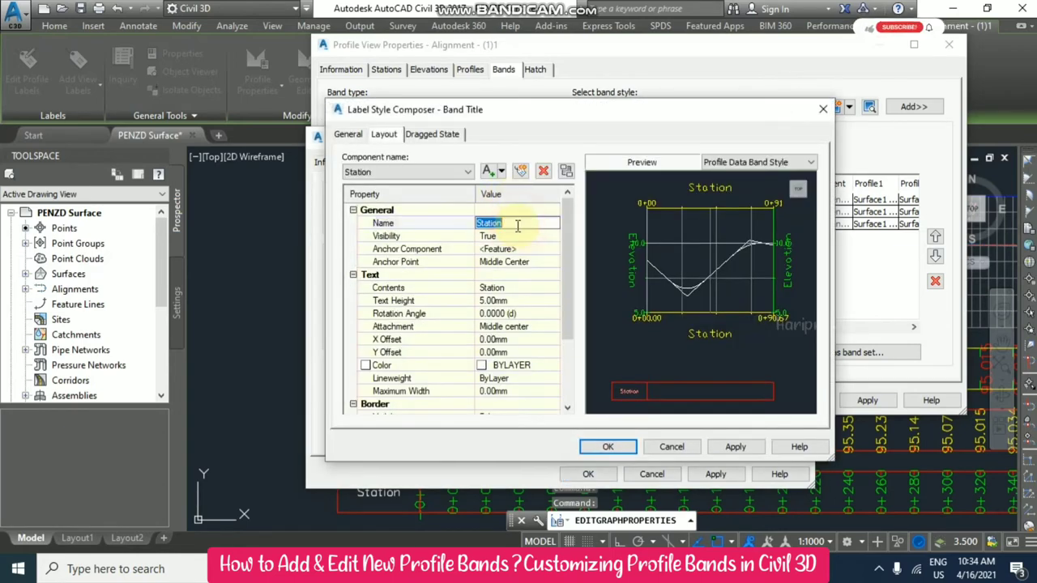
left_click(554, 289)
left_click(555, 289)
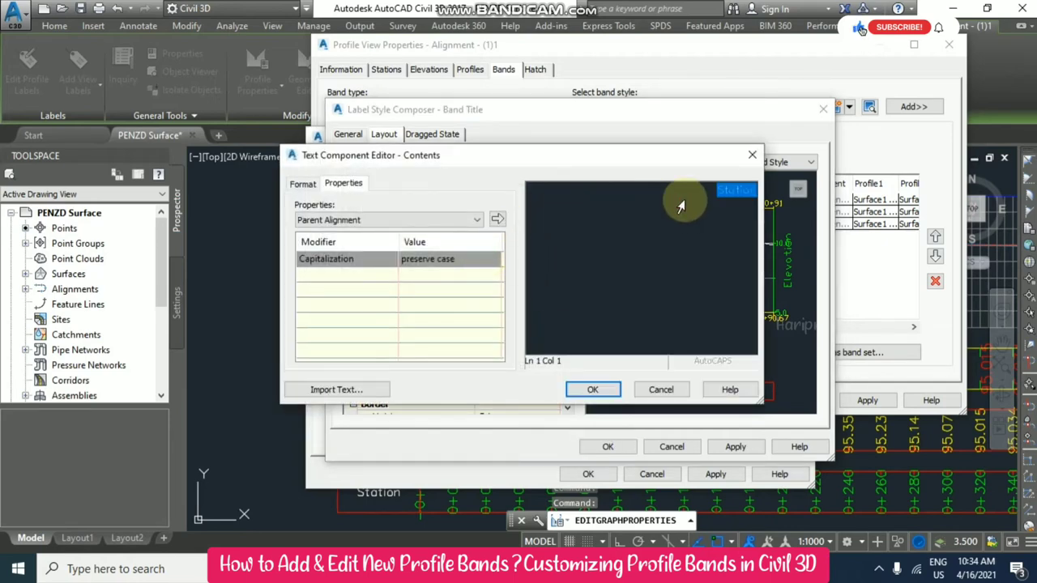
left_click(599, 387)
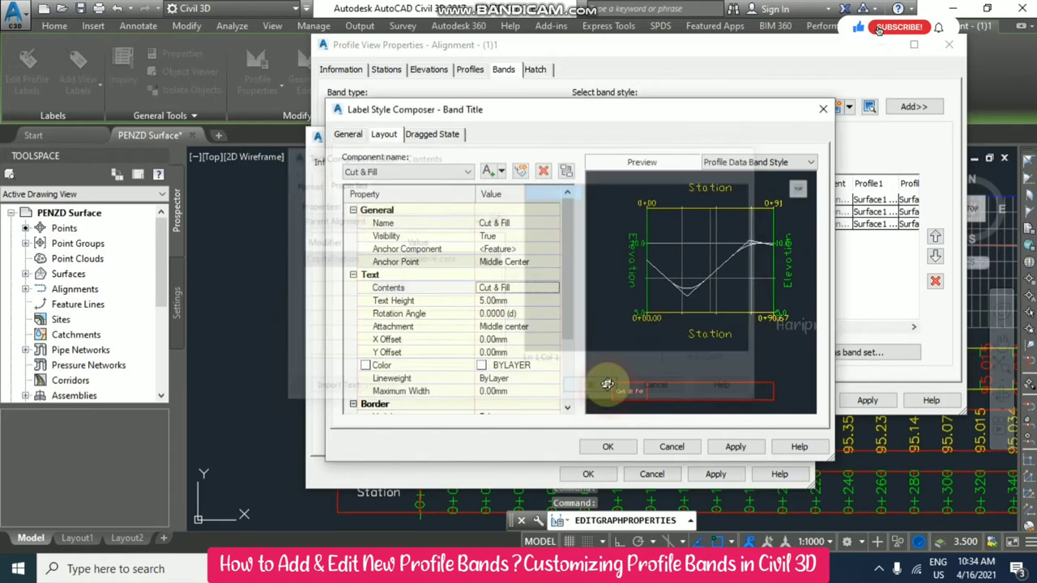
left_click(609, 447)
- Check the Cut & Fill style's component display and rename its Major Station label component as Cut & Fill
left_click(444, 166)
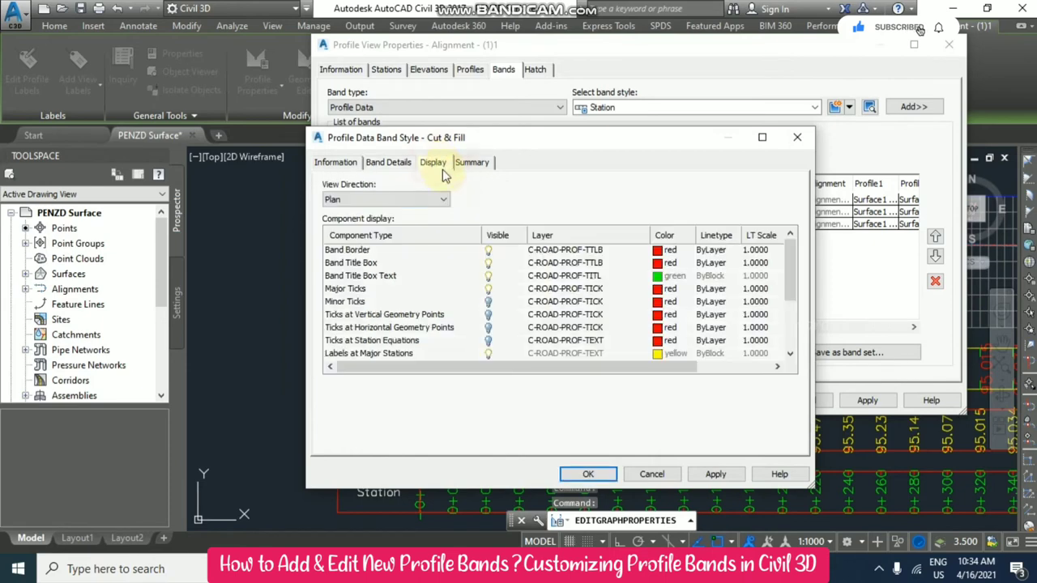
left_click(388, 161)
left_click(728, 330)
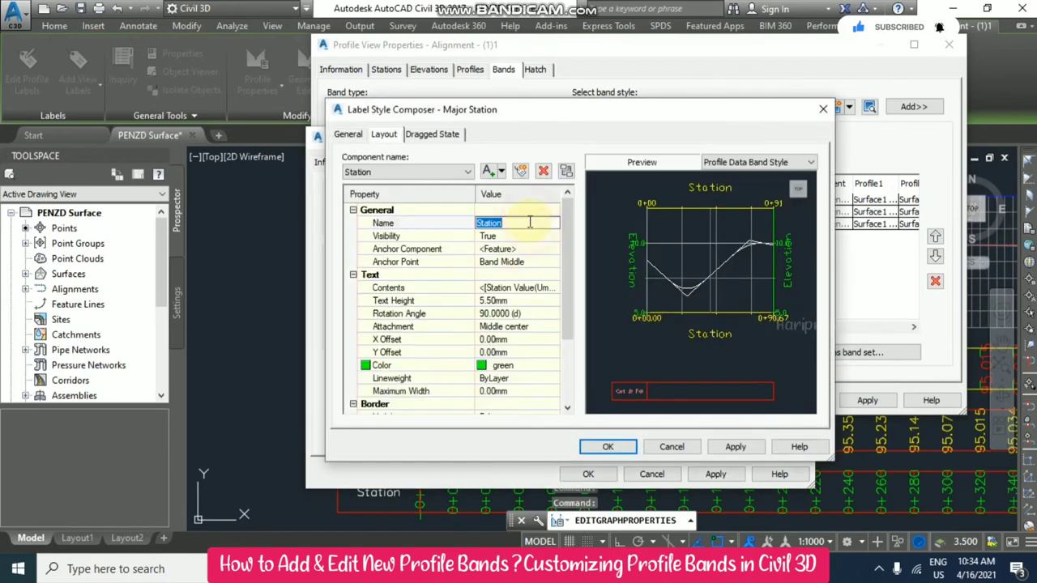
- Replace the Major Station label's contents with Profile1 Elevation Minus Profile2 Elevation at a precision of 0.001
left_click(534, 290)
left_click(555, 288)
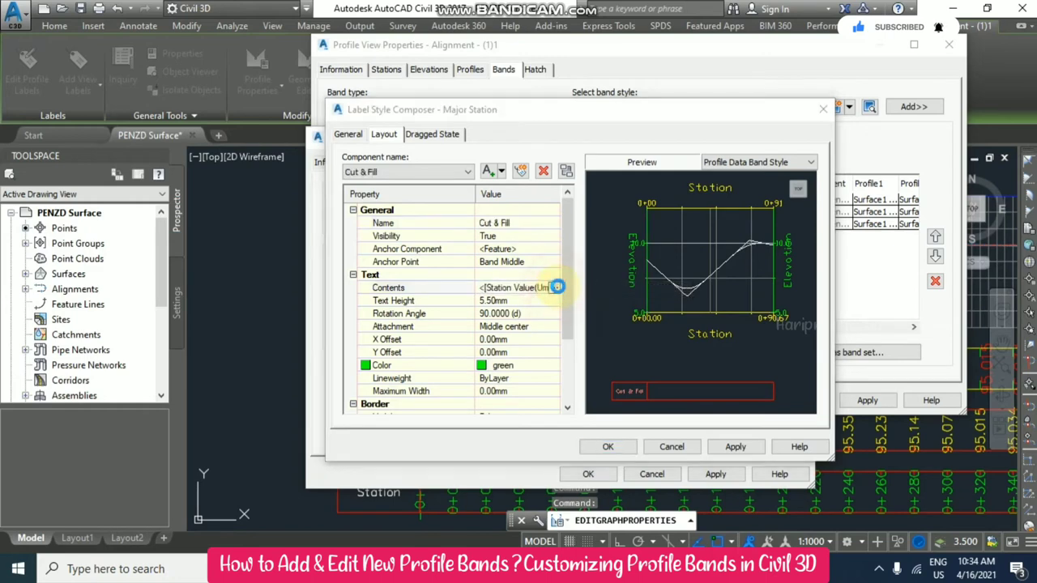
left_click(469, 220)
left_click(397, 232)
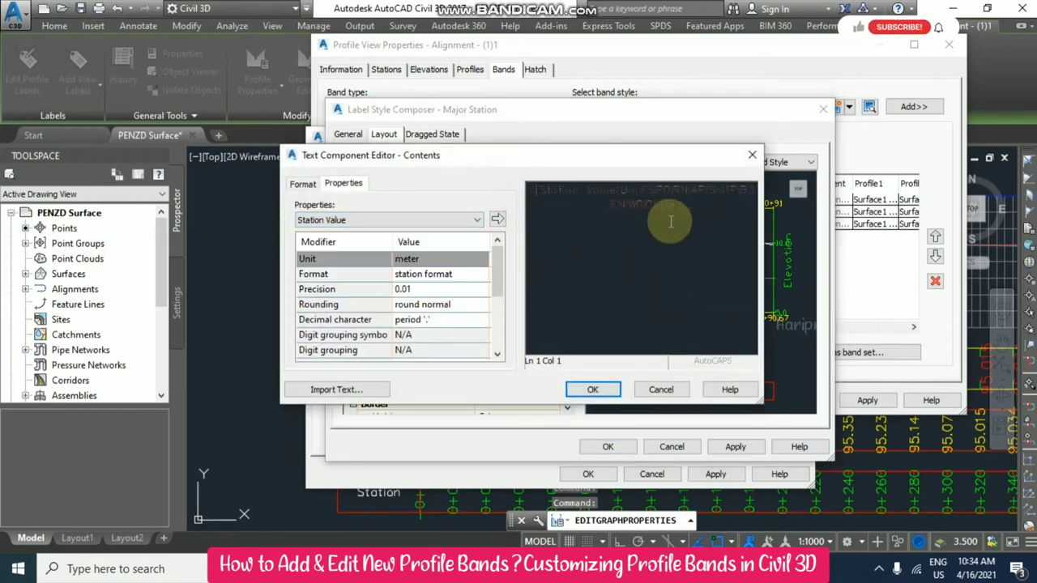
left_click_drag(532, 192, 611, 215)
key("Delete")
left_click(440, 219)
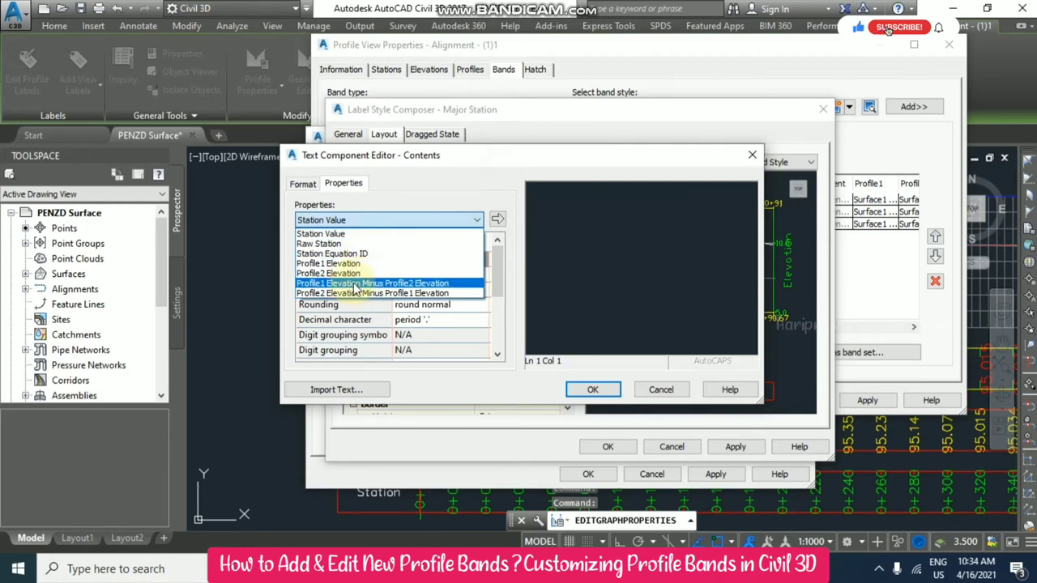
left_click(353, 284)
left_click(453, 272)
left_click(469, 276)
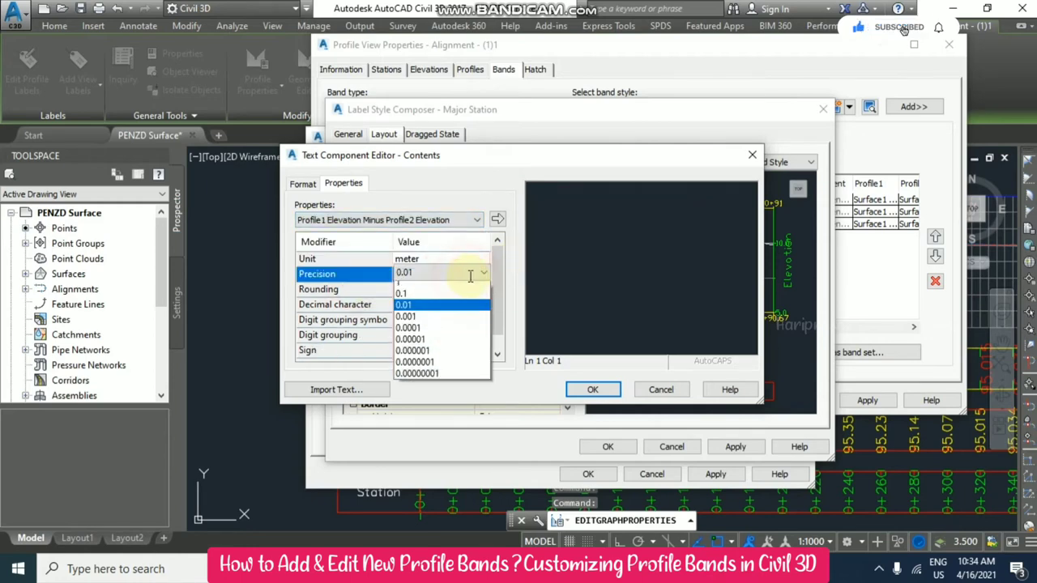
left_click(417, 316)
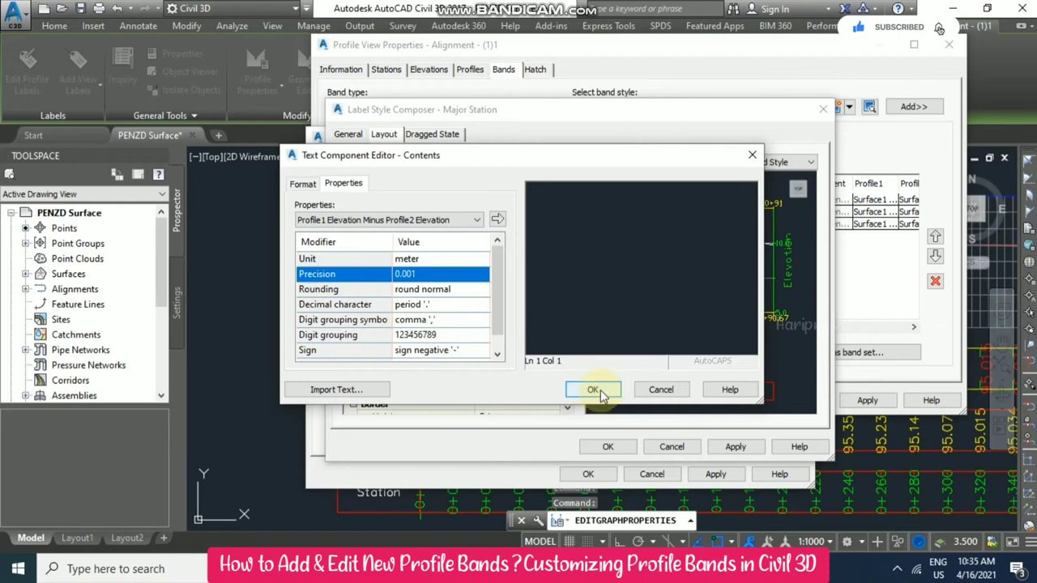
left_click(496, 221)
left_click(601, 389)
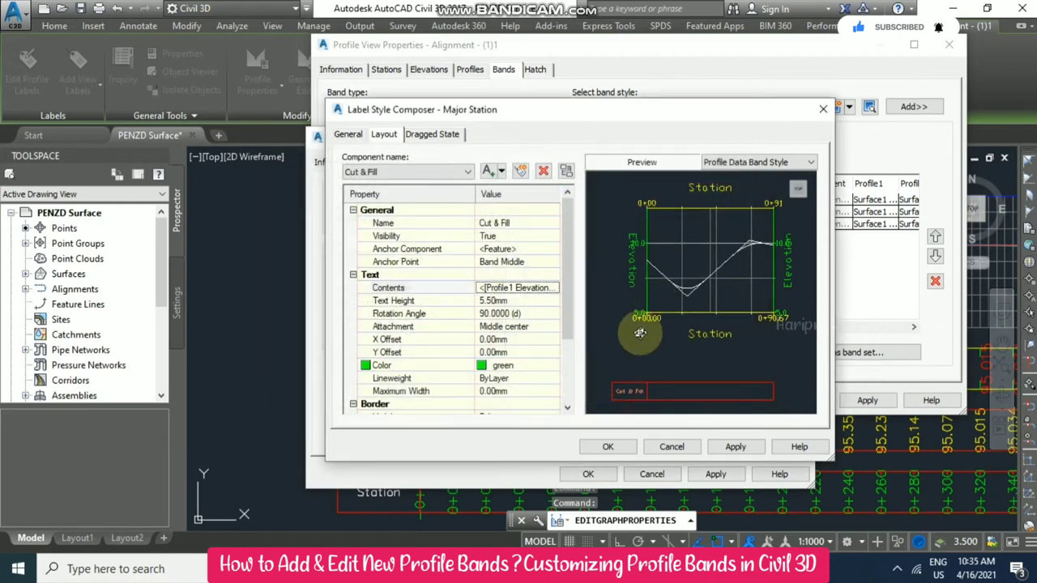
- Set the Cut & Fill label's text color to cyan and accept the label and the Cut & Fill band style
left_click(544, 365)
left_click(450, 321)
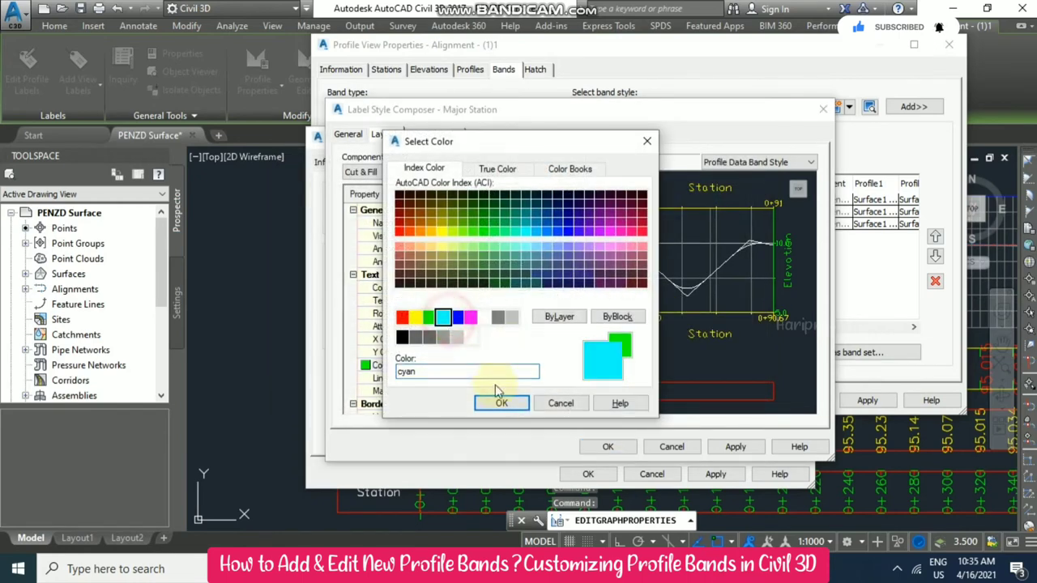
left_click(498, 402)
left_click(622, 446)
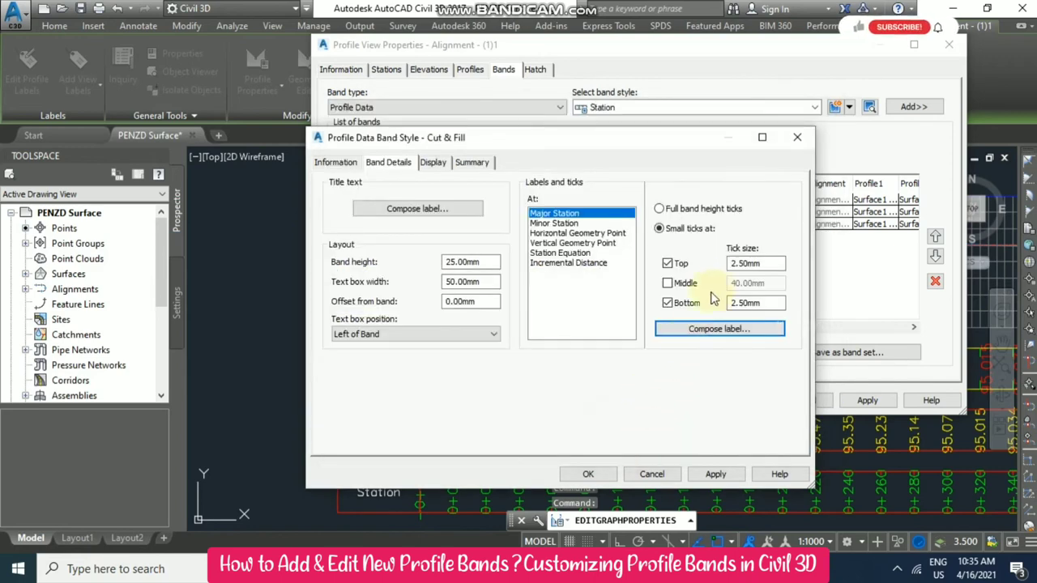
left_click(589, 474)
- Add the Cut & Fill band to the profile view, accept the profile view properties and deselect the view
left_click(899, 109)
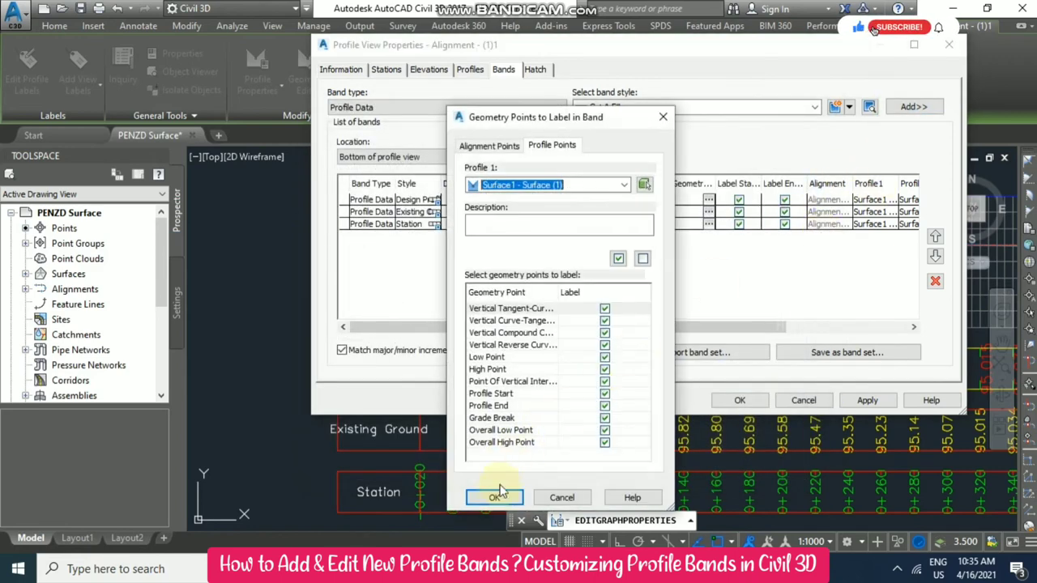
left_click(491, 495)
left_click(739, 400)
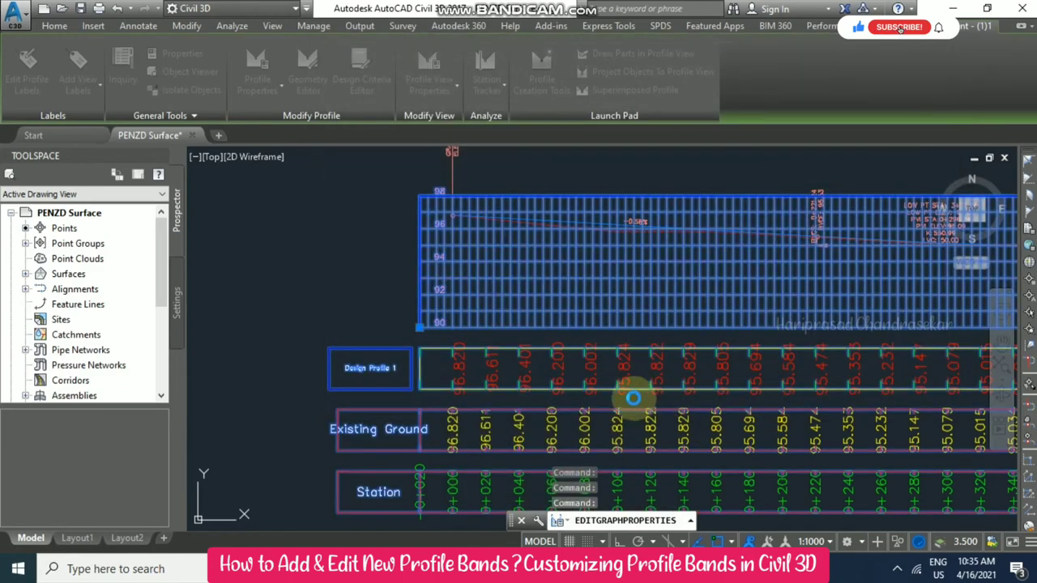
scroll(463, 323, "up", 3)
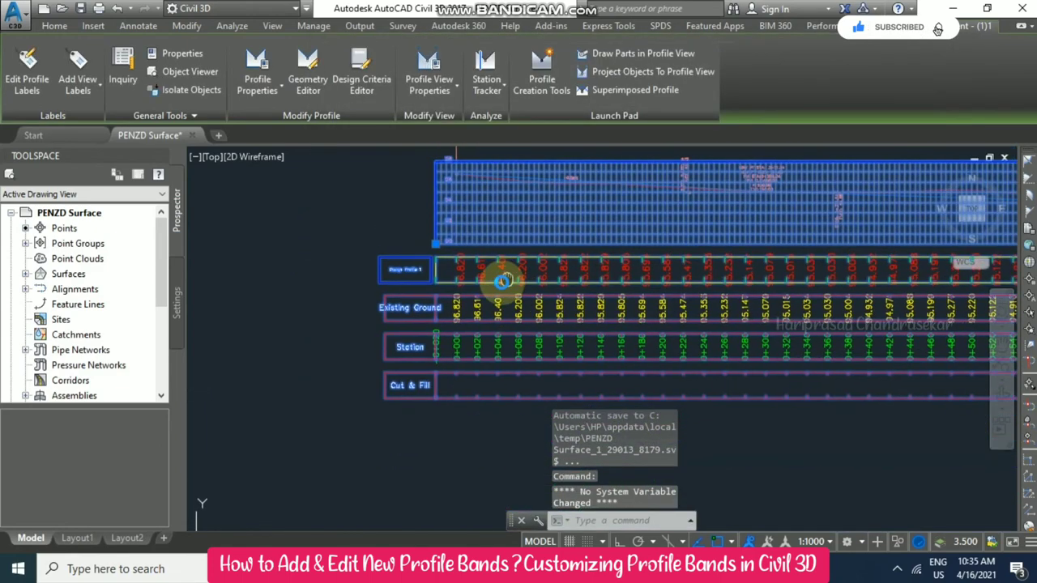
key("Escape")
- Add cut area and fill area hatches to the profile view, accept the properties and deselect the view
scroll(486, 389, "down", 4)
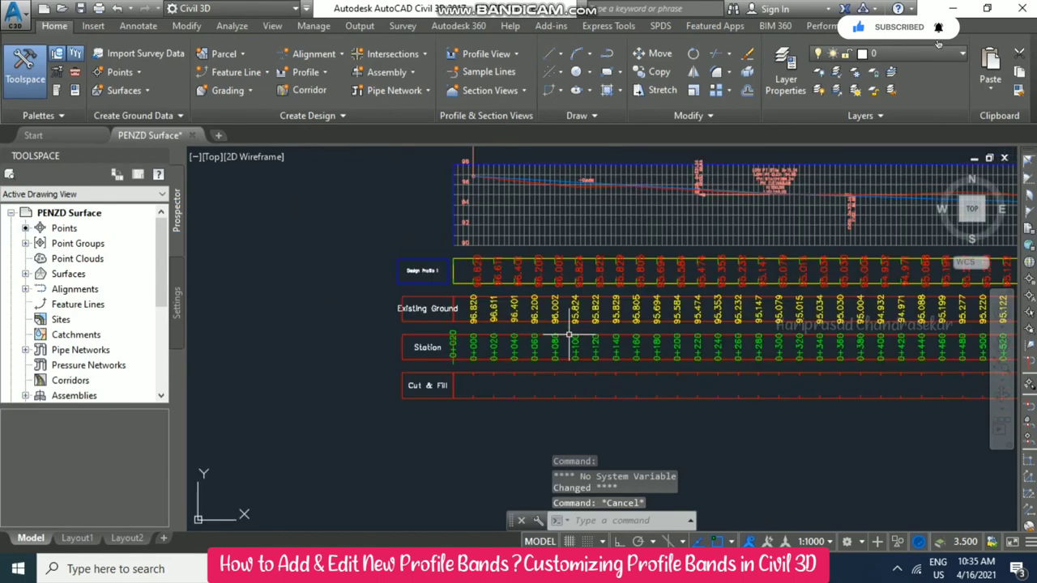
scroll(518, 215, "up", 3)
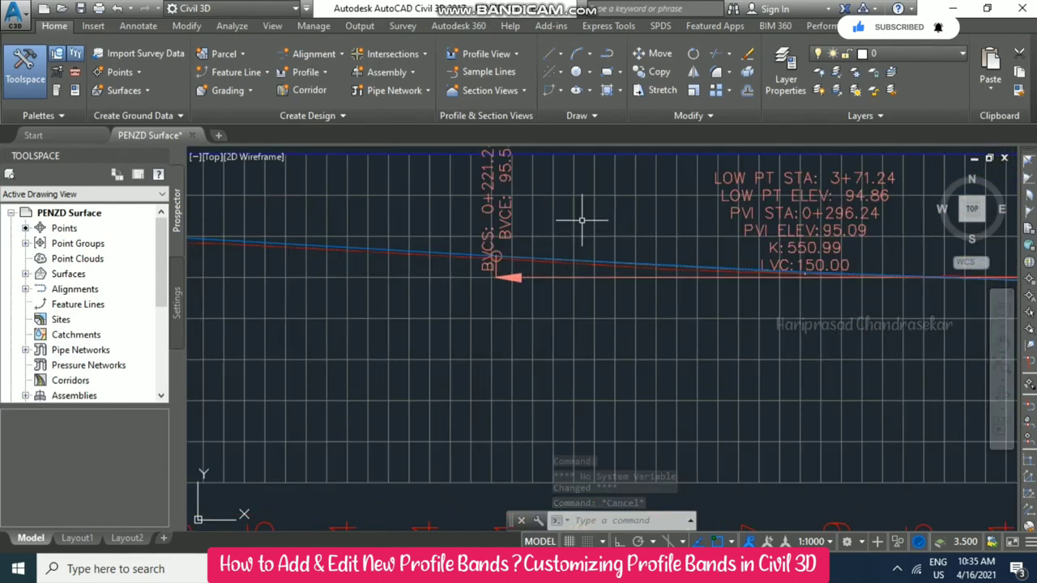
scroll(648, 218, "down", 3)
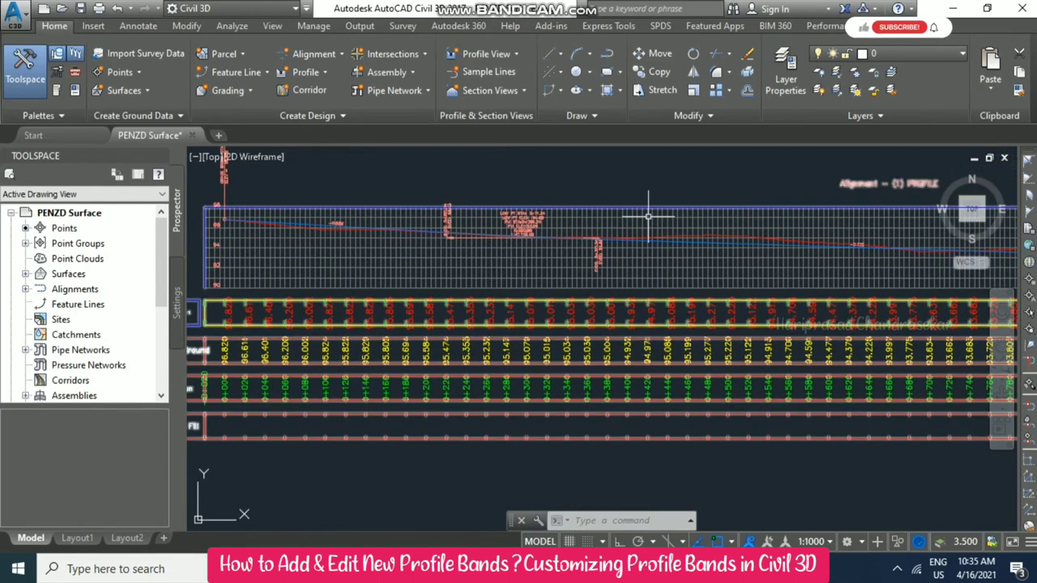
left_click(649, 215)
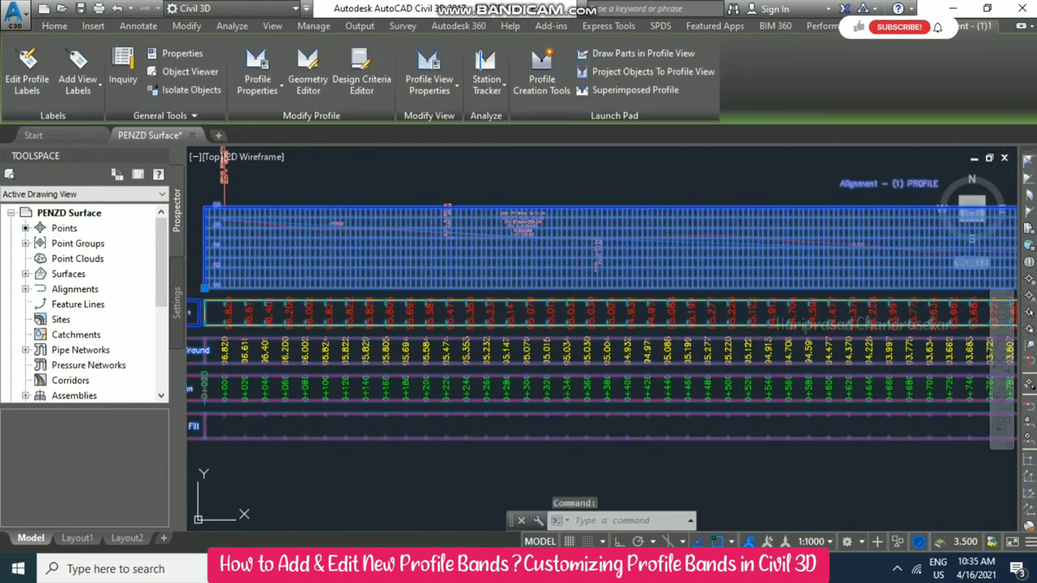
left_click(458, 90)
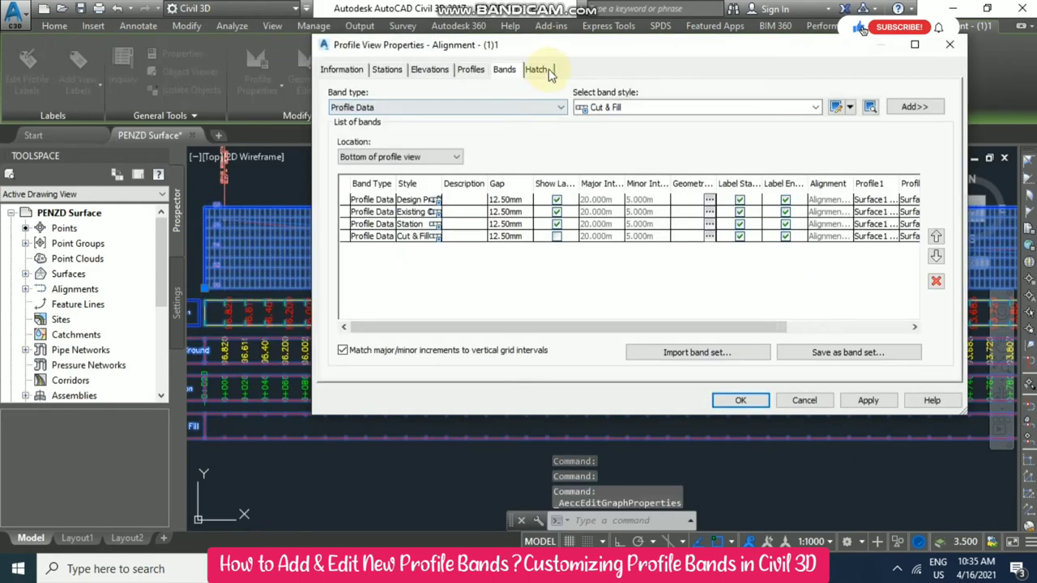
left_click(537, 69)
left_click(386, 151)
left_click(382, 197)
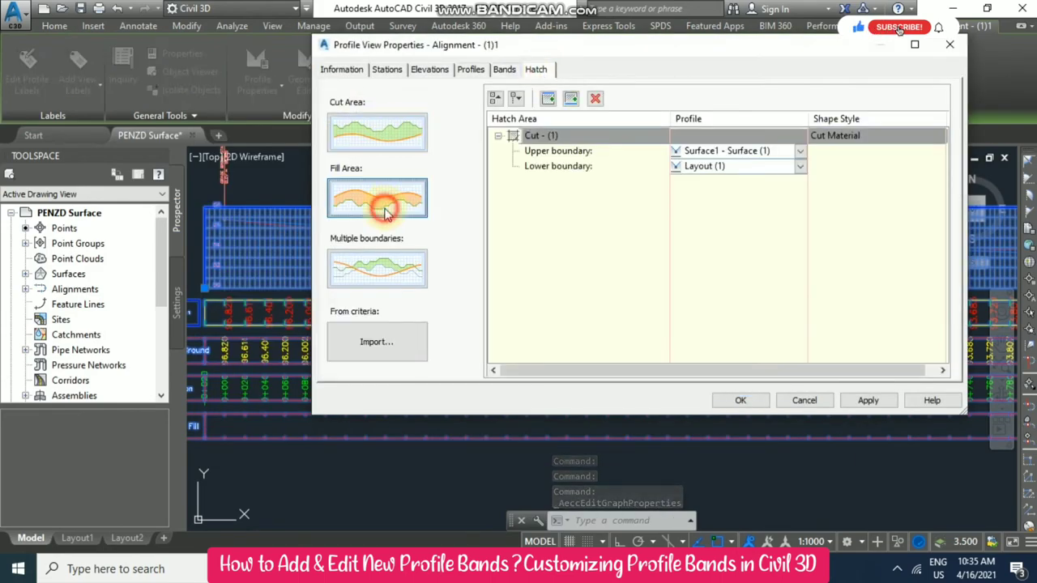
left_click(740, 399)
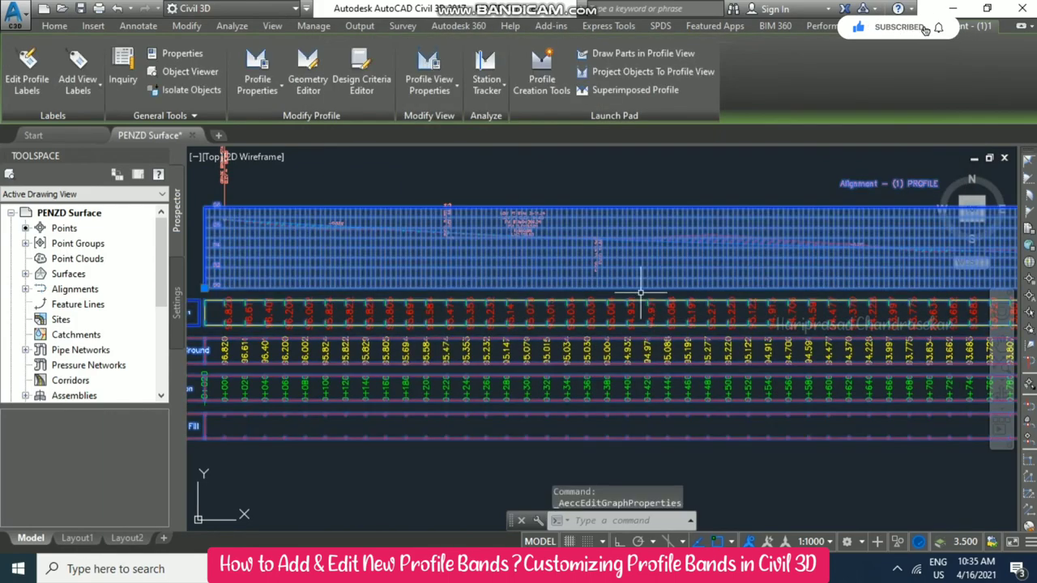
key("Escape")
- Examine the cut and fill hatching between the two profile lines along the profile view
scroll(466, 243, "up", 6)
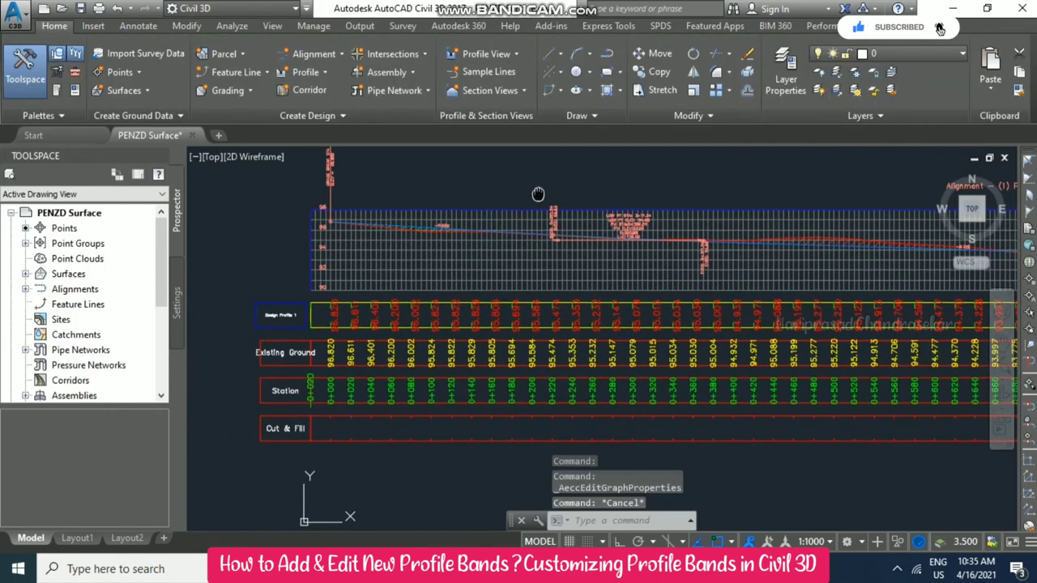
scroll(490, 233, "up", 2)
scroll(489, 233, "down", 6)
scroll(243, 243, "up", 4)
middle_click_drag(243, 267, 193, 361)
scroll(736, 261, "down", 6)
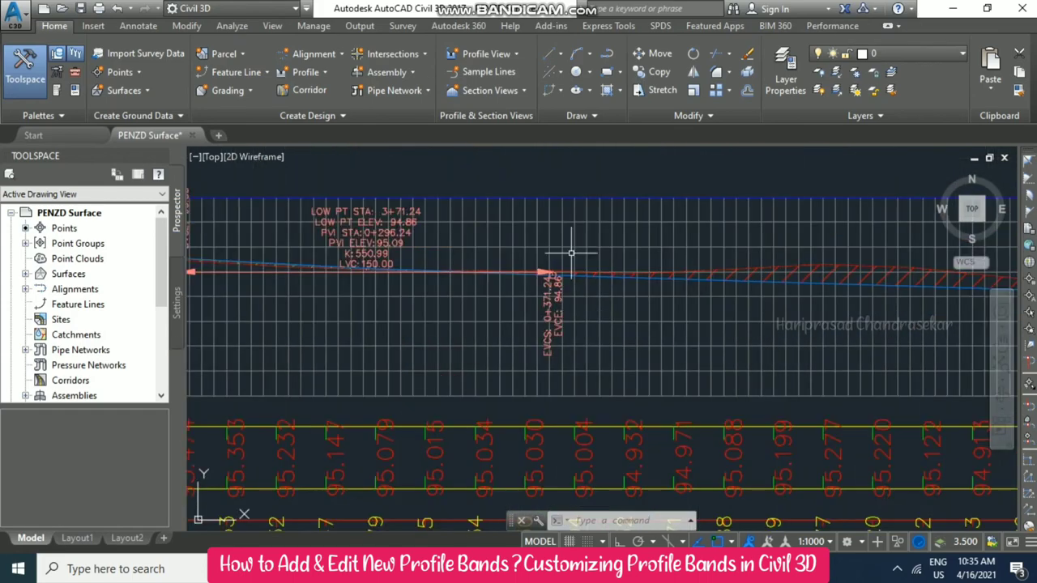
mouse_move(543, 356)
middle_mouse_down()
mouse_move(491, 342)
mouse_move(384, 347)
mouse_move(388, 340)
middle_mouse_up()
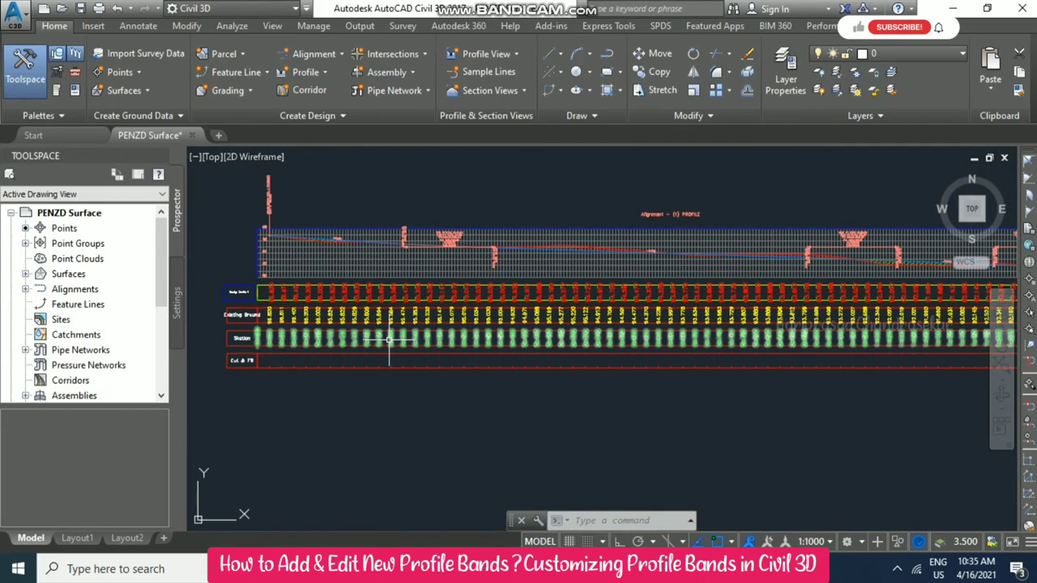
- In the profile view's band properties, set both Profile1 and Profile2 of the Design Profile 1 band to Layout (1)
left_click(400, 254)
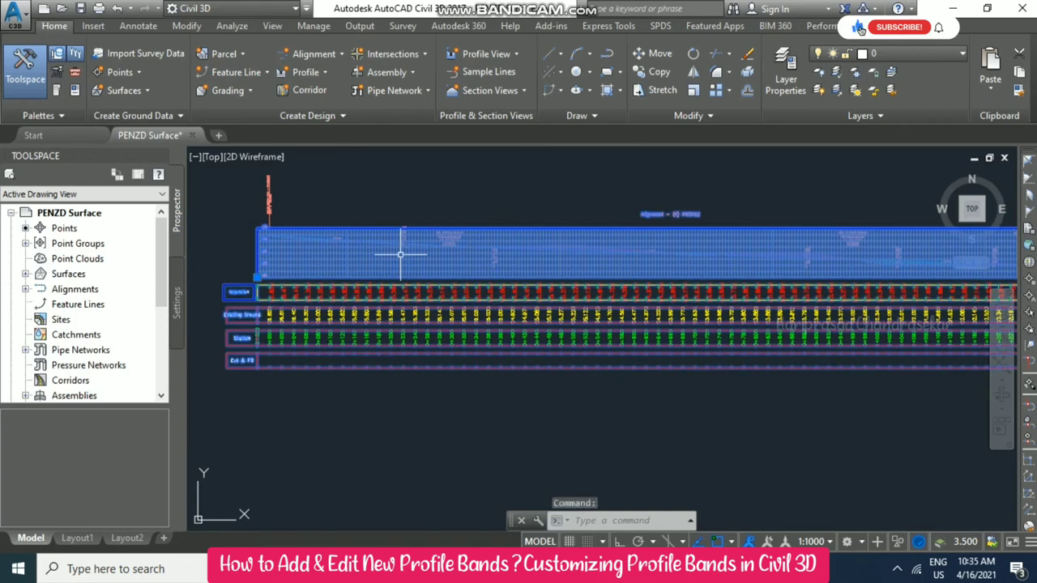
left_click(429, 81)
left_click(455, 115)
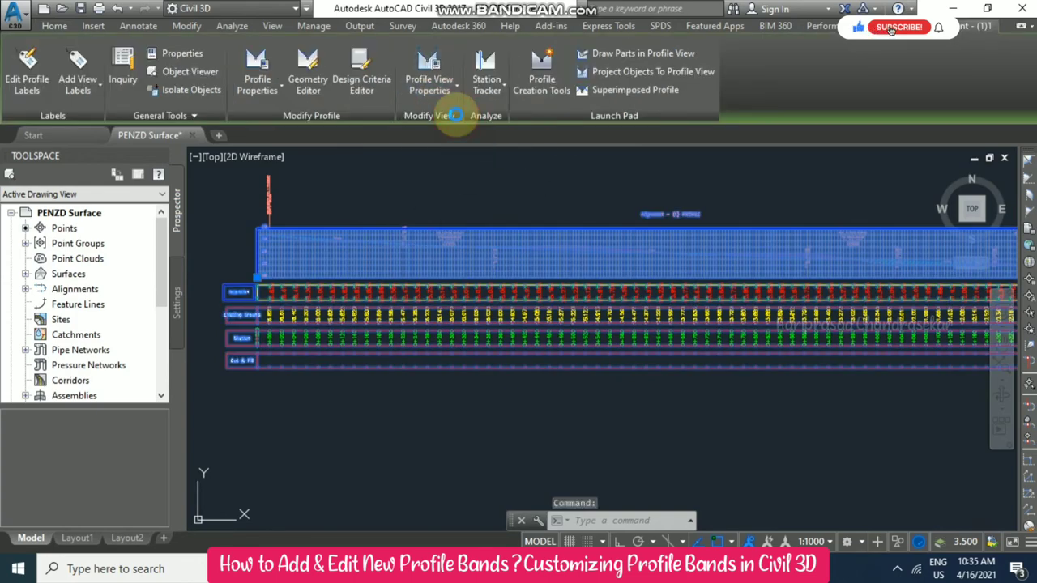
left_click(477, 71)
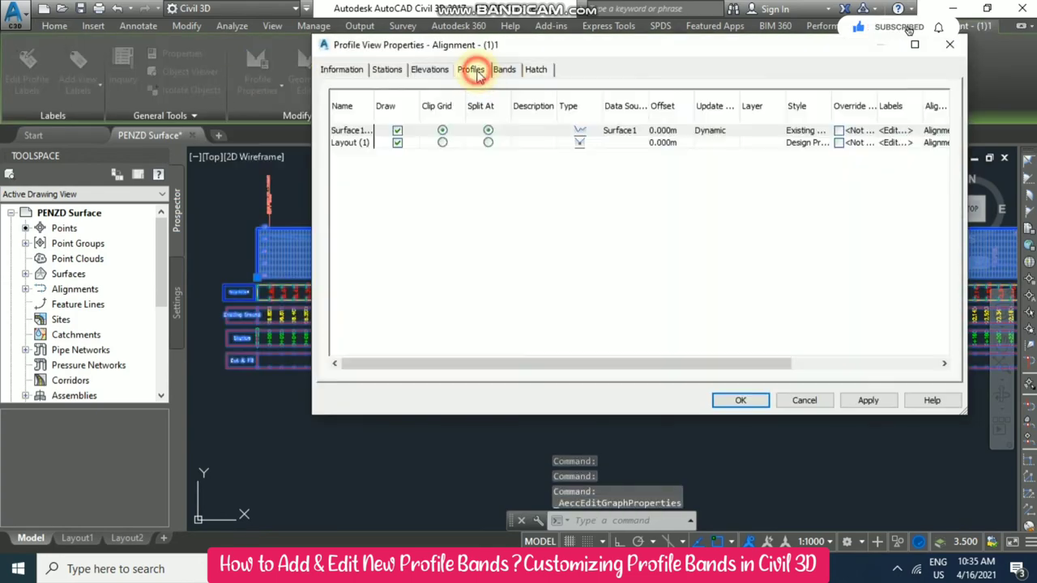
left_click(504, 72)
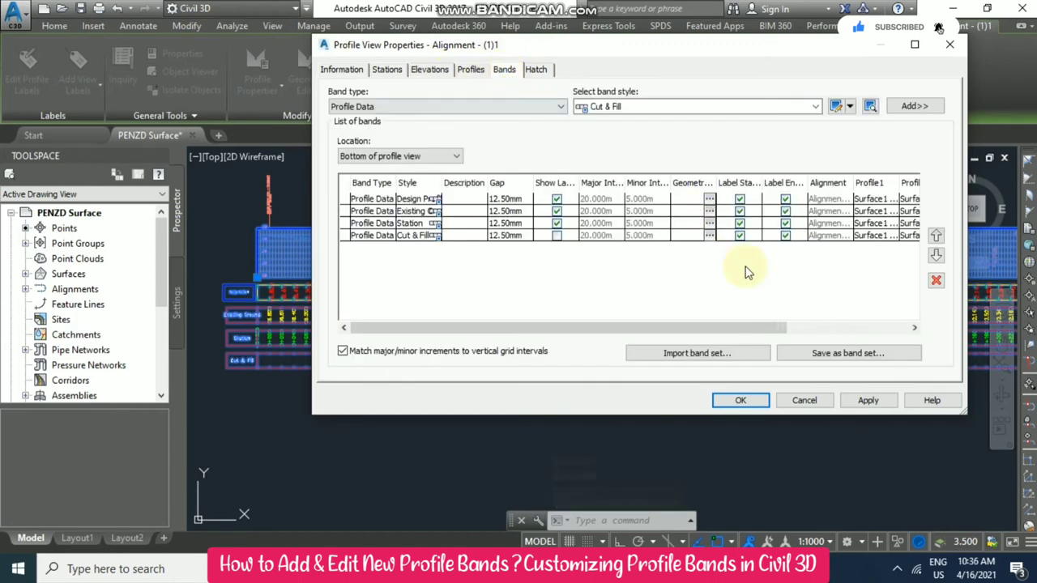
left_click_drag(729, 328, 837, 324)
left_click(732, 199)
left_click(732, 199)
left_click(733, 222)
left_click(784, 199)
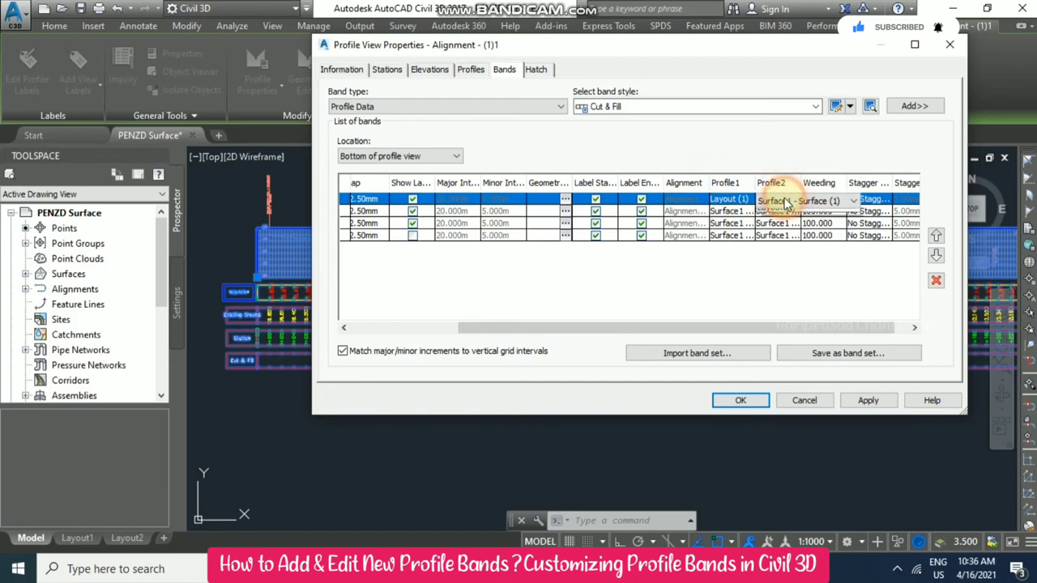
left_click(784, 199)
left_click(778, 222)
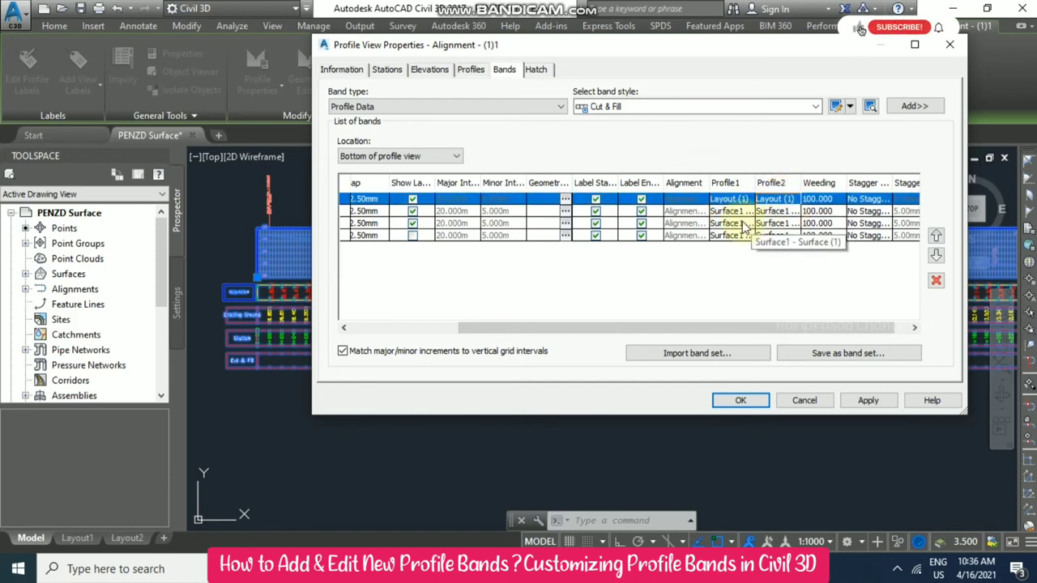
- Set the Cut & Fill band's Profile1 to Layout (1), accept the profile view properties and deselect the view
left_click_drag(789, 329, 740, 320)
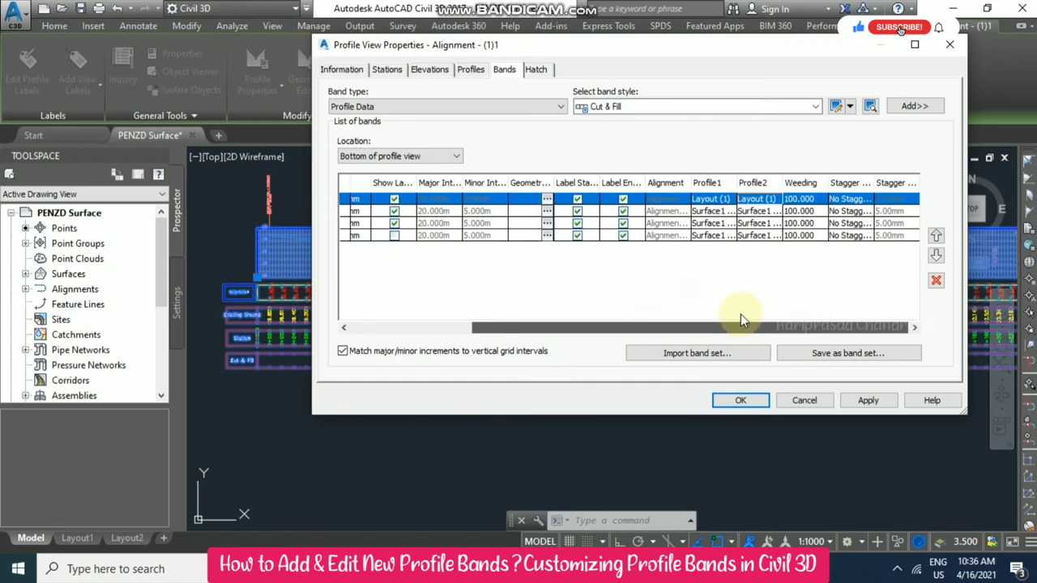
left_click(730, 237)
left_click(730, 243)
left_click(749, 250)
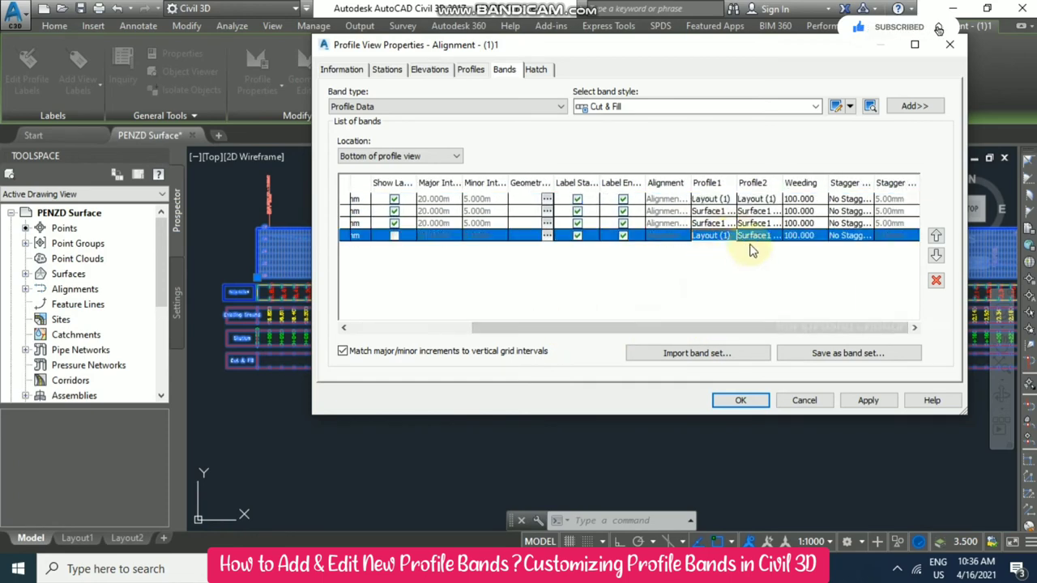
left_click(740, 401)
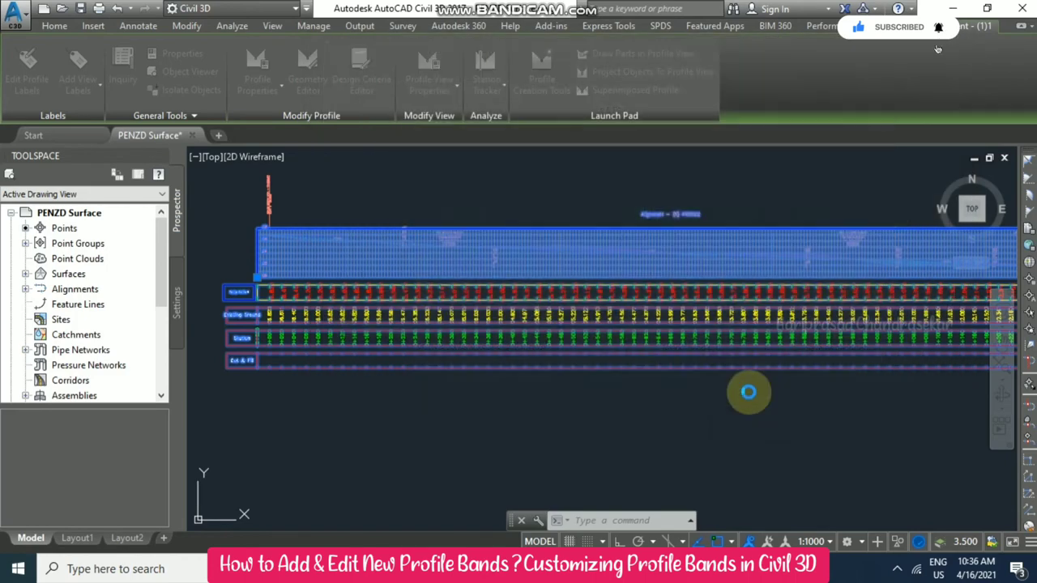
scroll(499, 360, "up", 4)
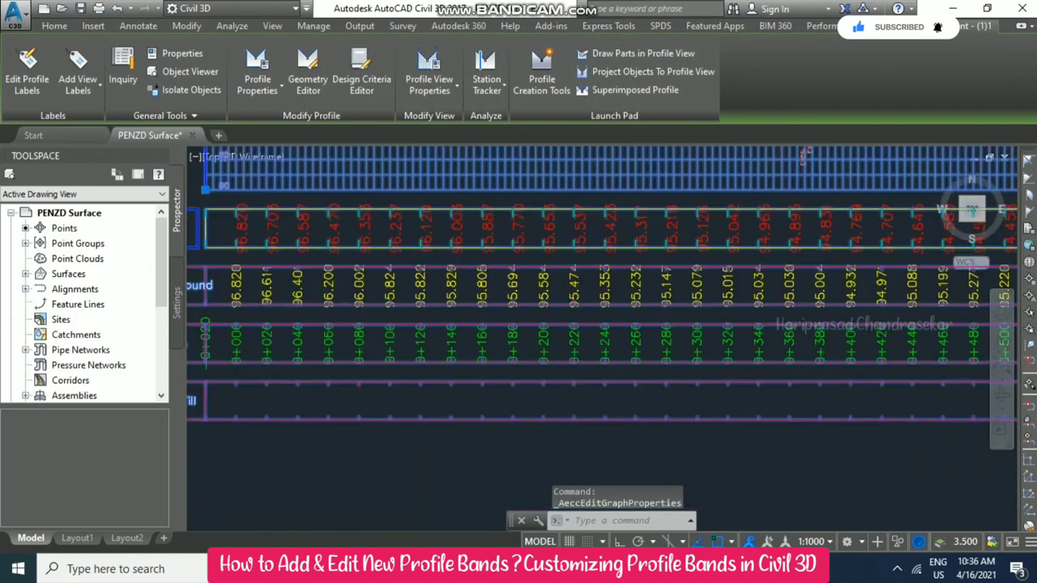
scroll(393, 293, "down", 2)
key("Escape")
scroll(397, 287, "up", 3)
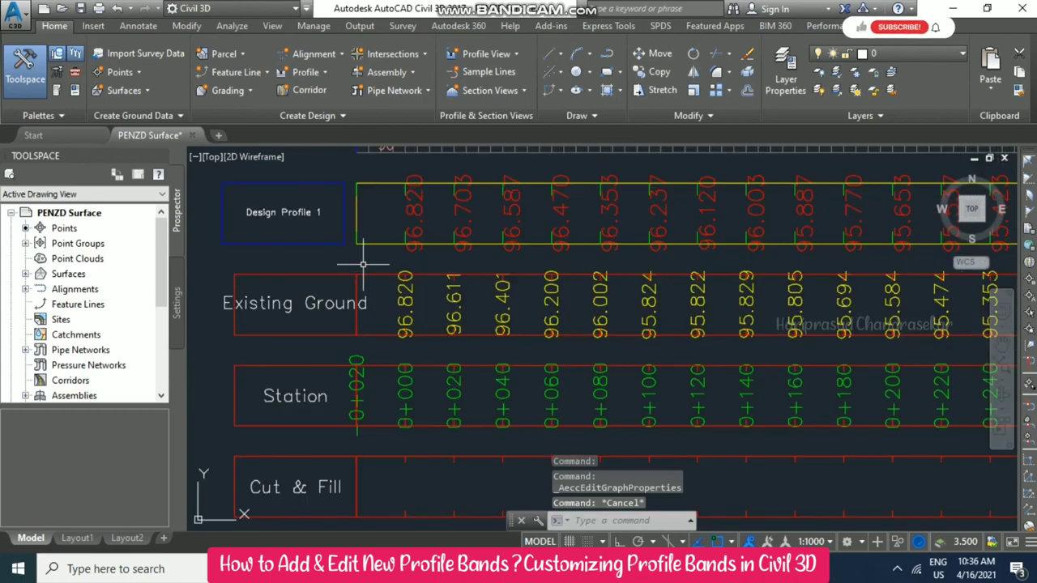
scroll(273, 361, "down", 3)
- Turn on label display for the Cut & Fill band, accept the profile view properties and deselect the view
left_click(308, 172)
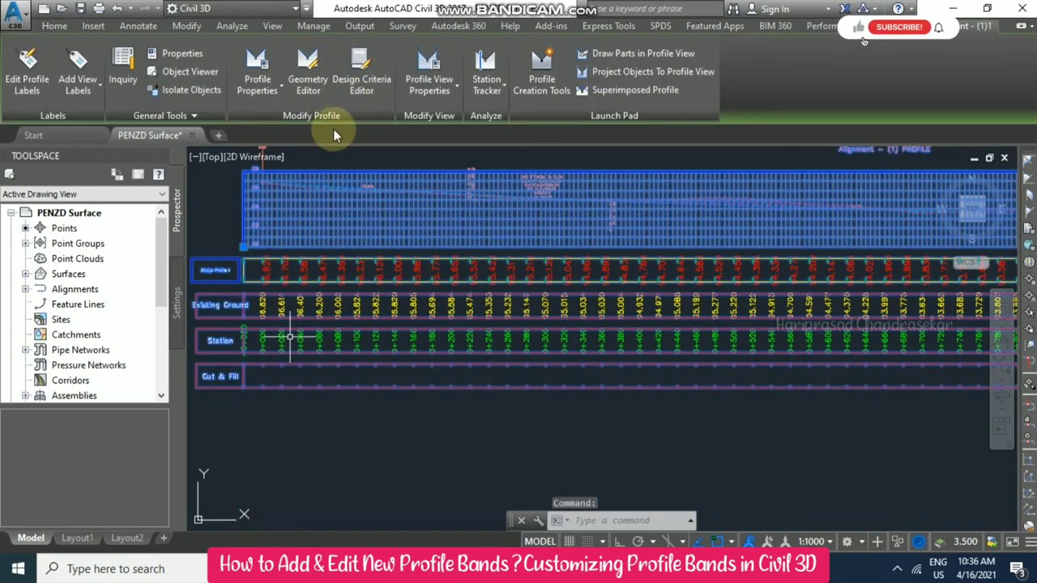
left_click(433, 86)
left_click(471, 114)
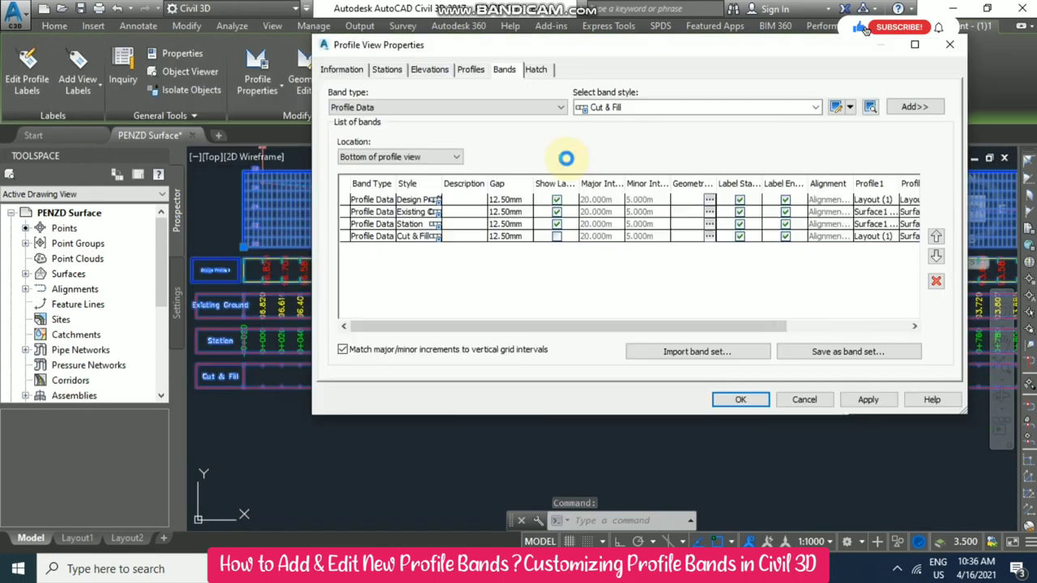
left_click(557, 236)
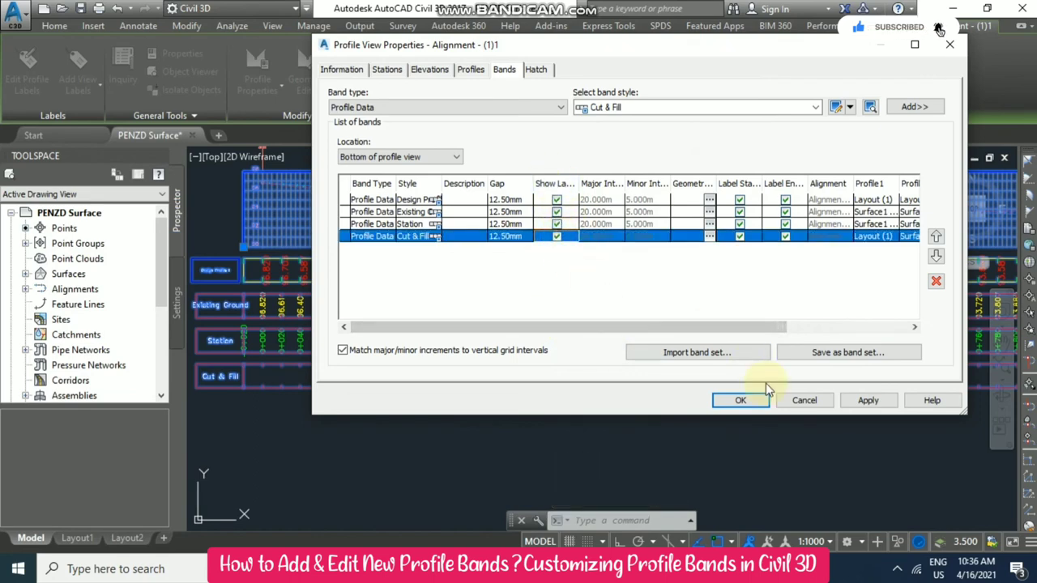
left_click(740, 400)
scroll(260, 396, "up", 5)
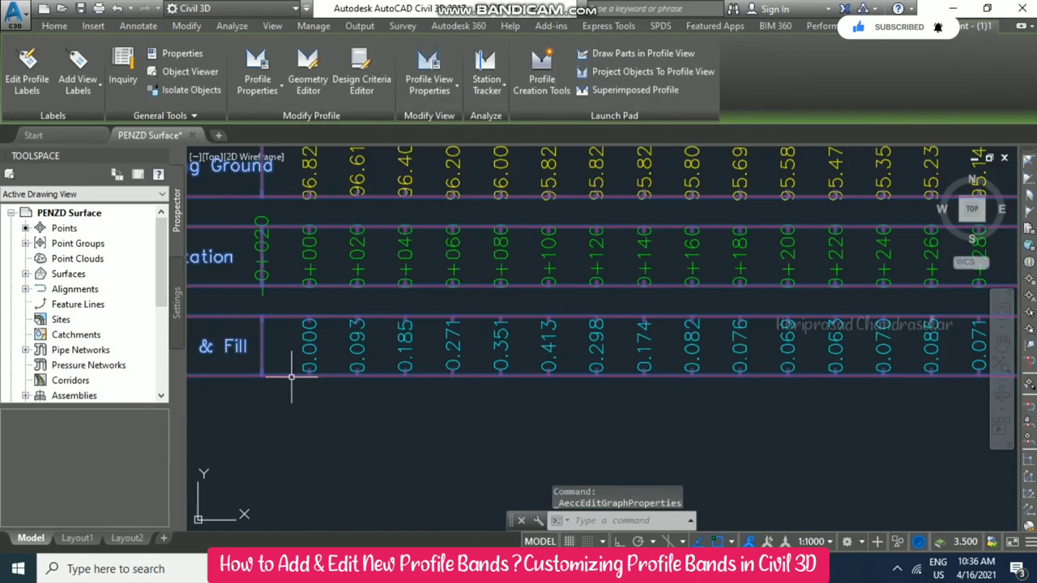
scroll(478, 405, "down", 3)
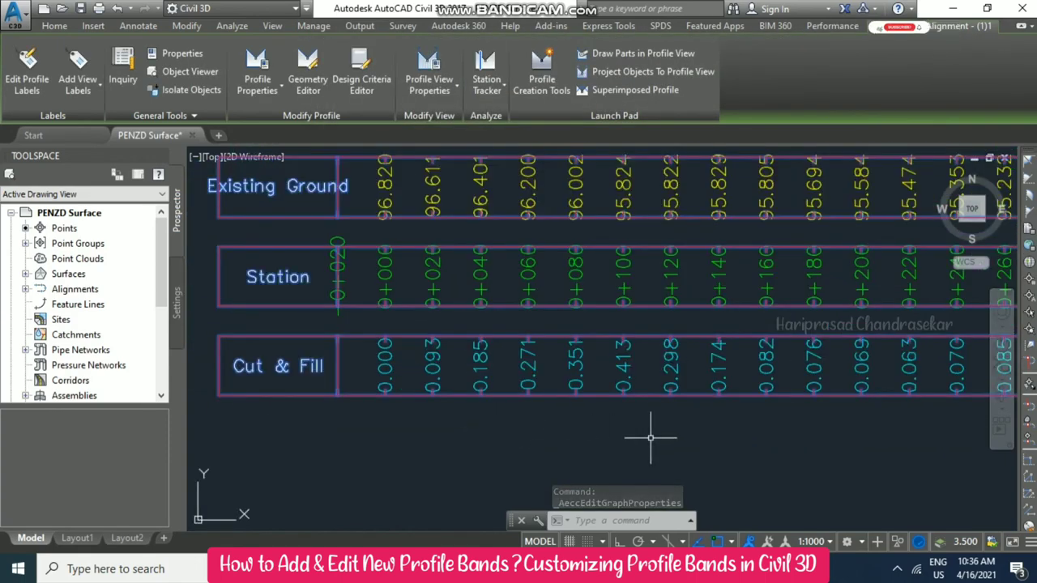
scroll(647, 417, "down", 5)
scroll(629, 428, "up", 3)
key("Escape")
middle_click_drag(629, 429, 553, 437)
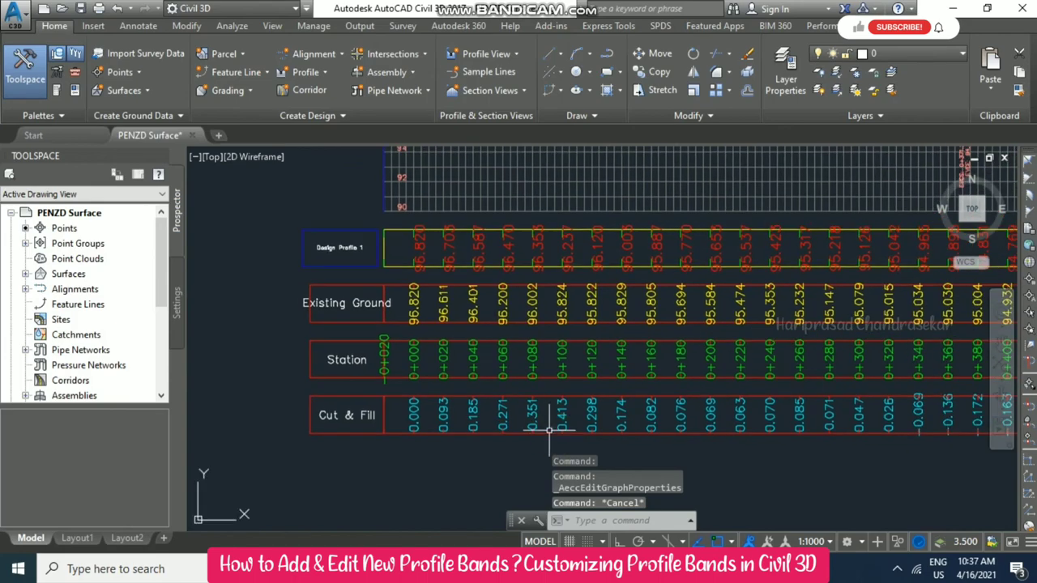
- Select the Design Profile 1 band style in the profile view's band properties and open it for editing
scroll(354, 238, "up", 3)
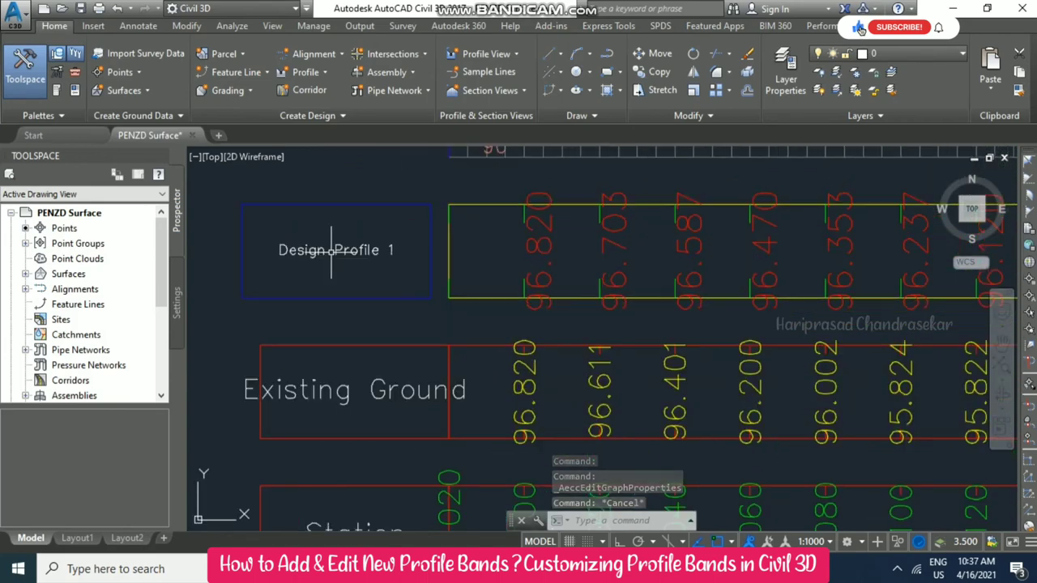
scroll(335, 243, "down", 2)
left_click(344, 245)
left_click(448, 91)
left_click(480, 110)
left_click(659, 108)
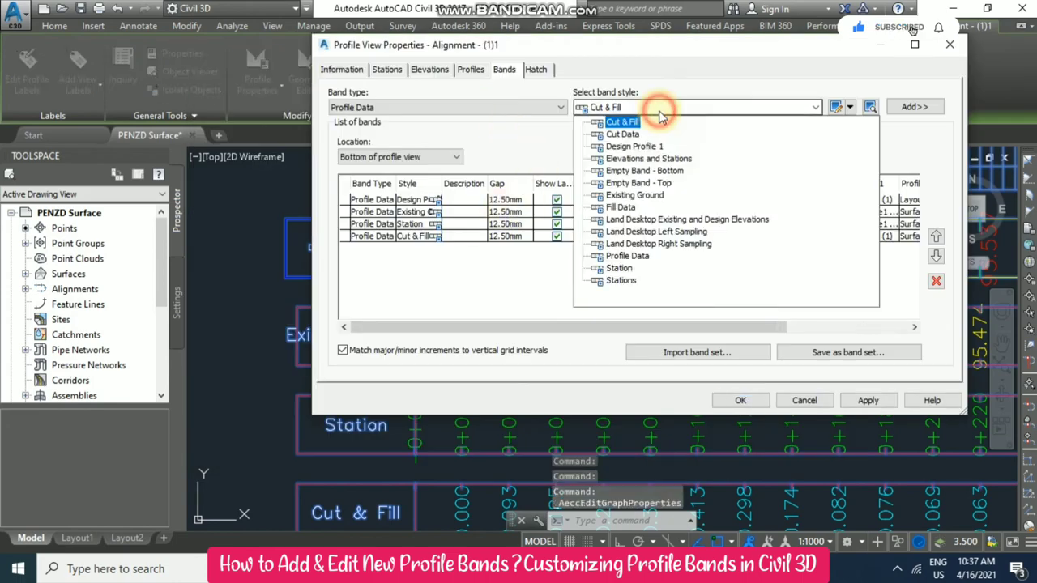
left_click(672, 141)
left_click(849, 107)
left_click(875, 157)
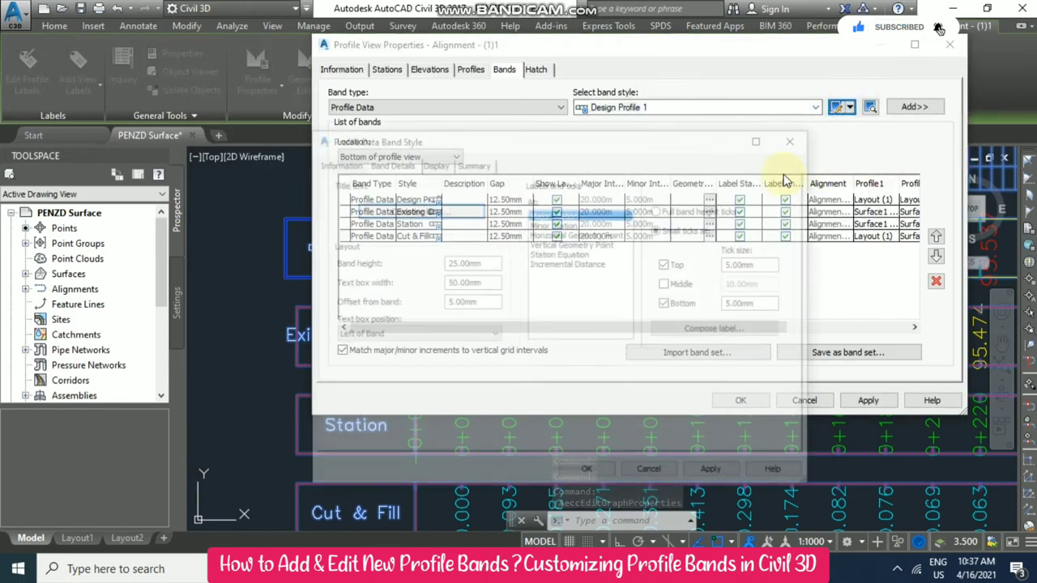
- Set the Design Profile 1 band title's text height to 5.00 mm, accept the profile view properties and deselect the view
left_click(440, 209)
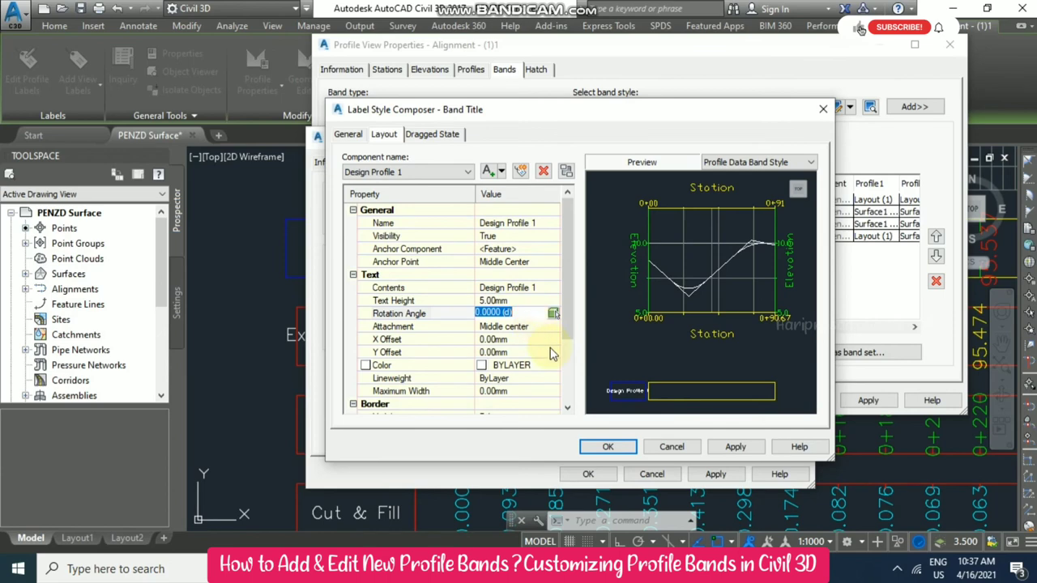
scroll(574, 332, "down", 3)
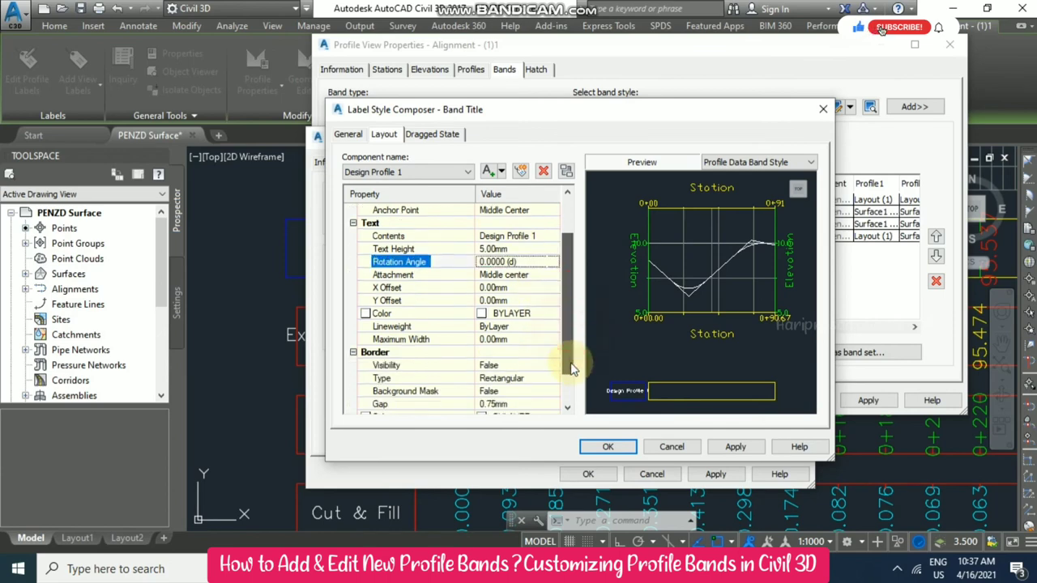
left_click(609, 447)
left_click(709, 474)
left_click(652, 476)
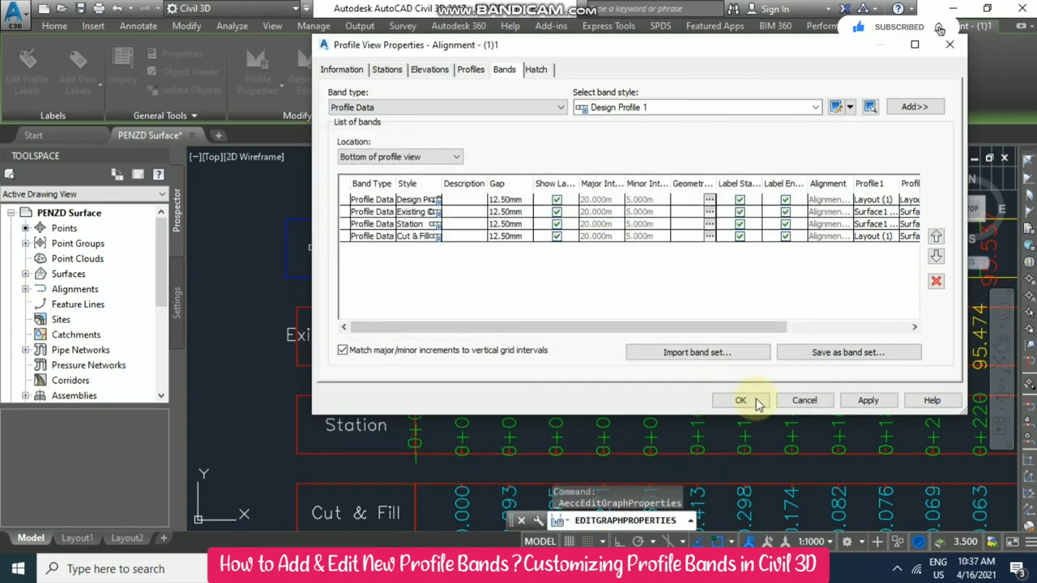
left_click(741, 400)
key("Escape")
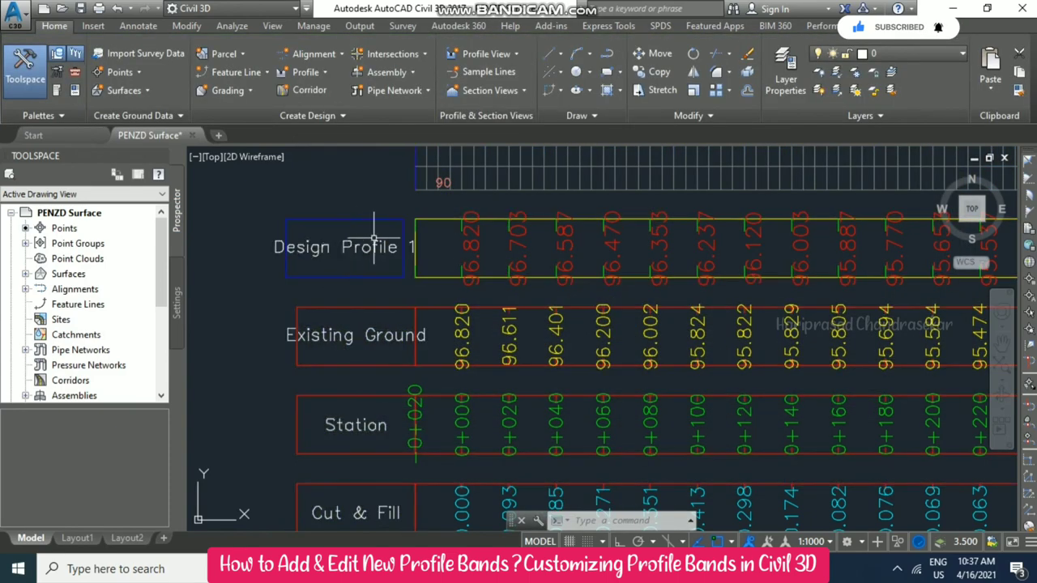
scroll(395, 239, "down", 5)
middle_click_drag(672, 421, 547, 462)
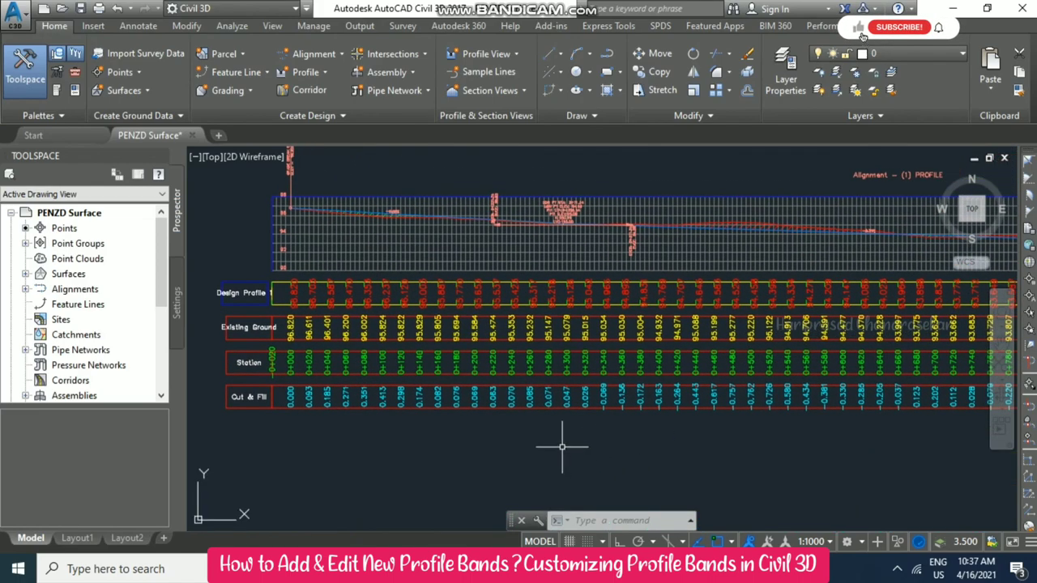